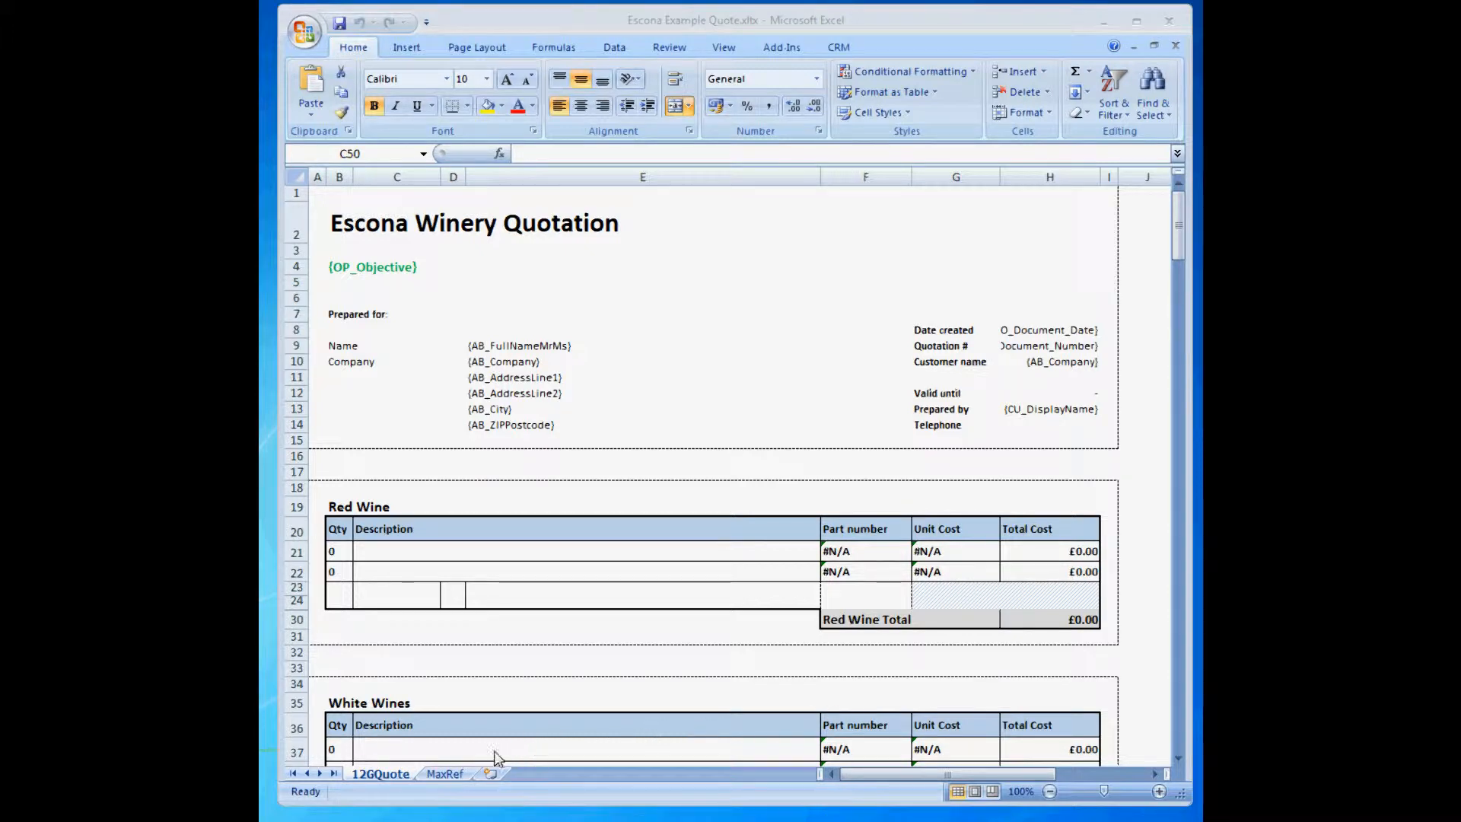
Step: Show the MaxRef sheet and adjust the workbook window's width and position to view its product columns
left_click(448, 773)
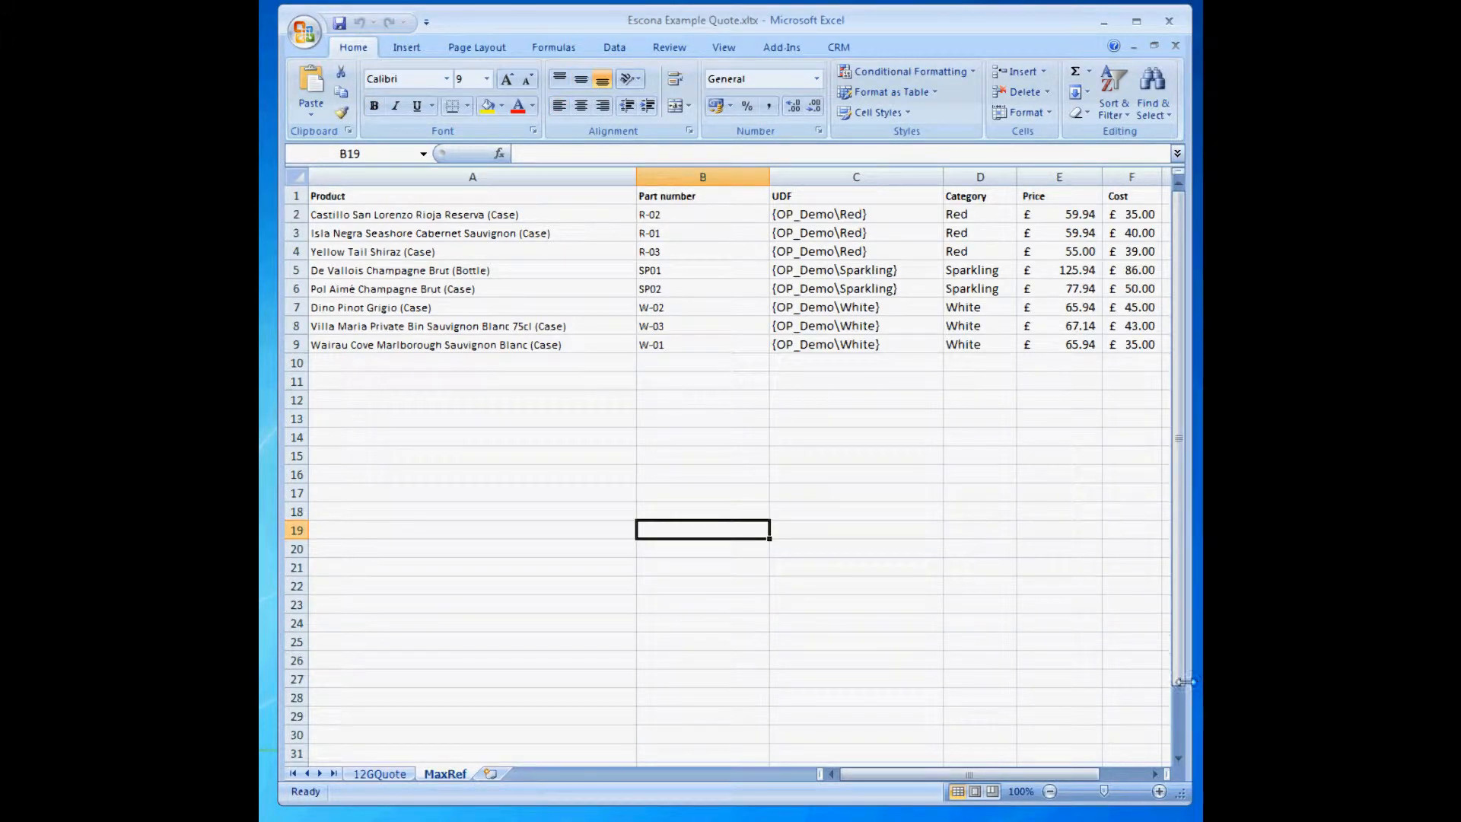
left_click_drag(1184, 681, 1263, 681)
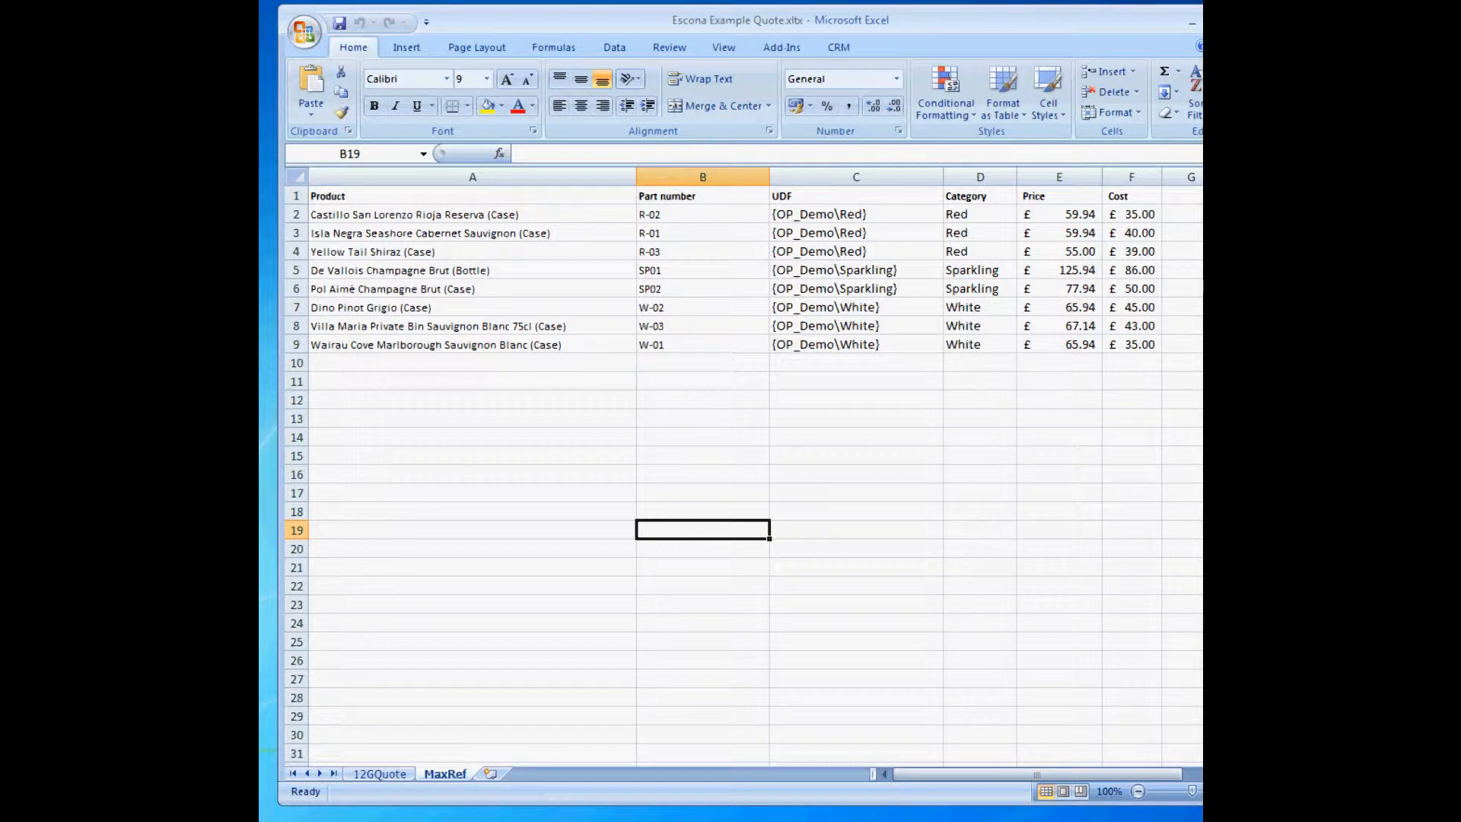
left_click_drag(1264, 343, 1206, 342)
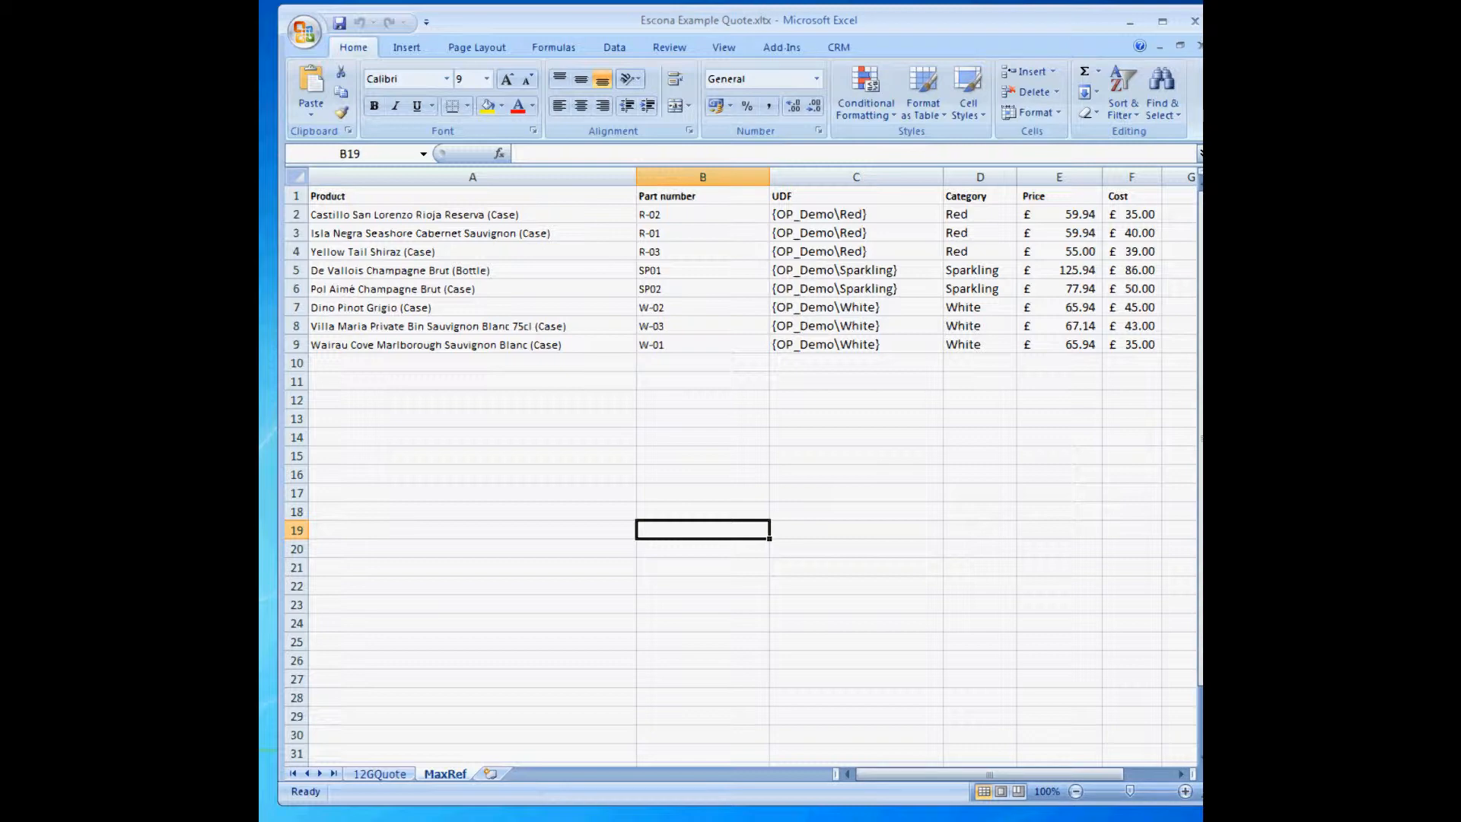
left_click_drag(1035, 20, 1024, 21)
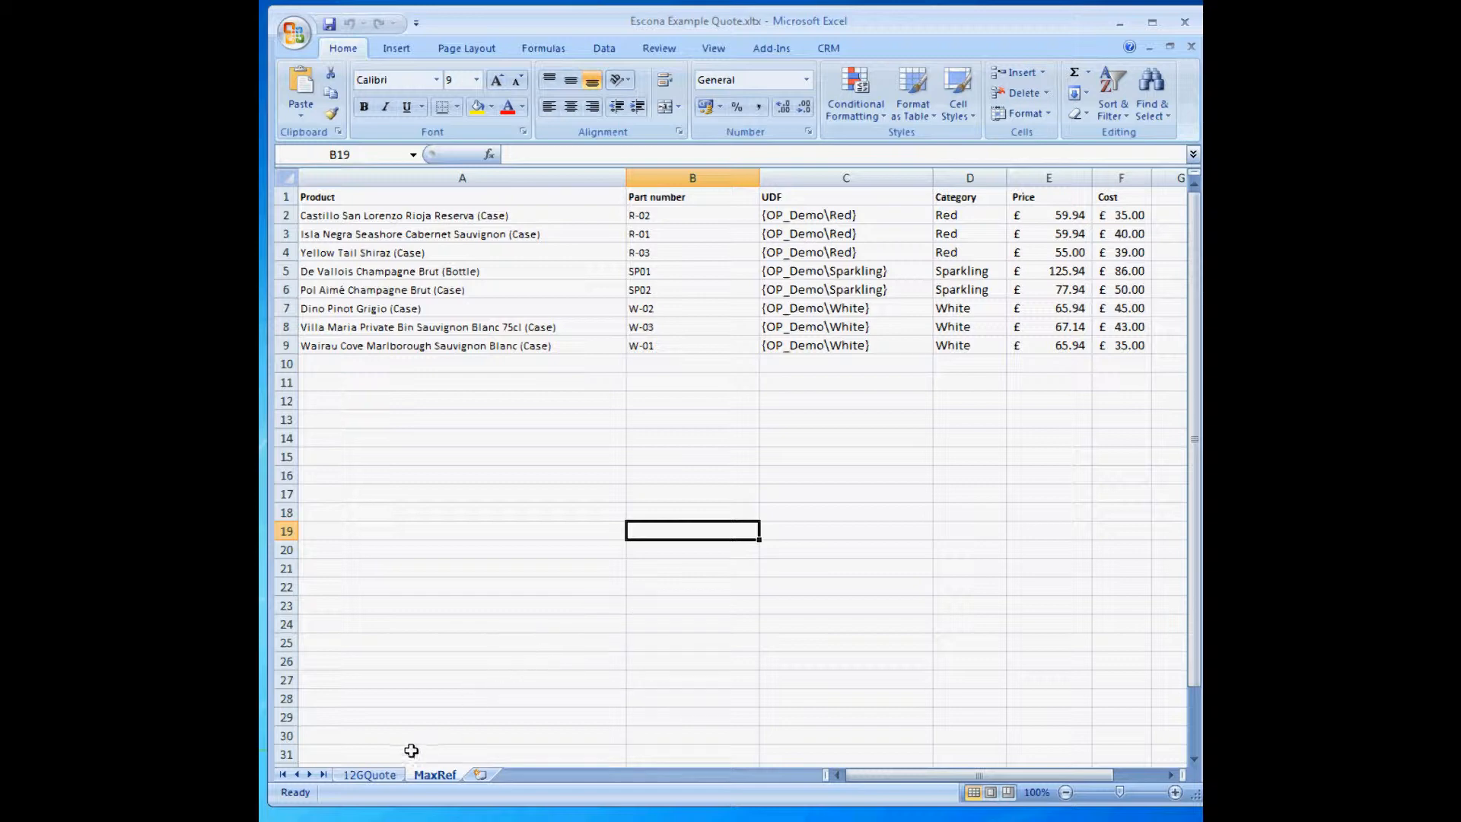
Step: On the 12GQuote sheet, view the product choices for the first Red Wine description without picking one
left_click(369, 774)
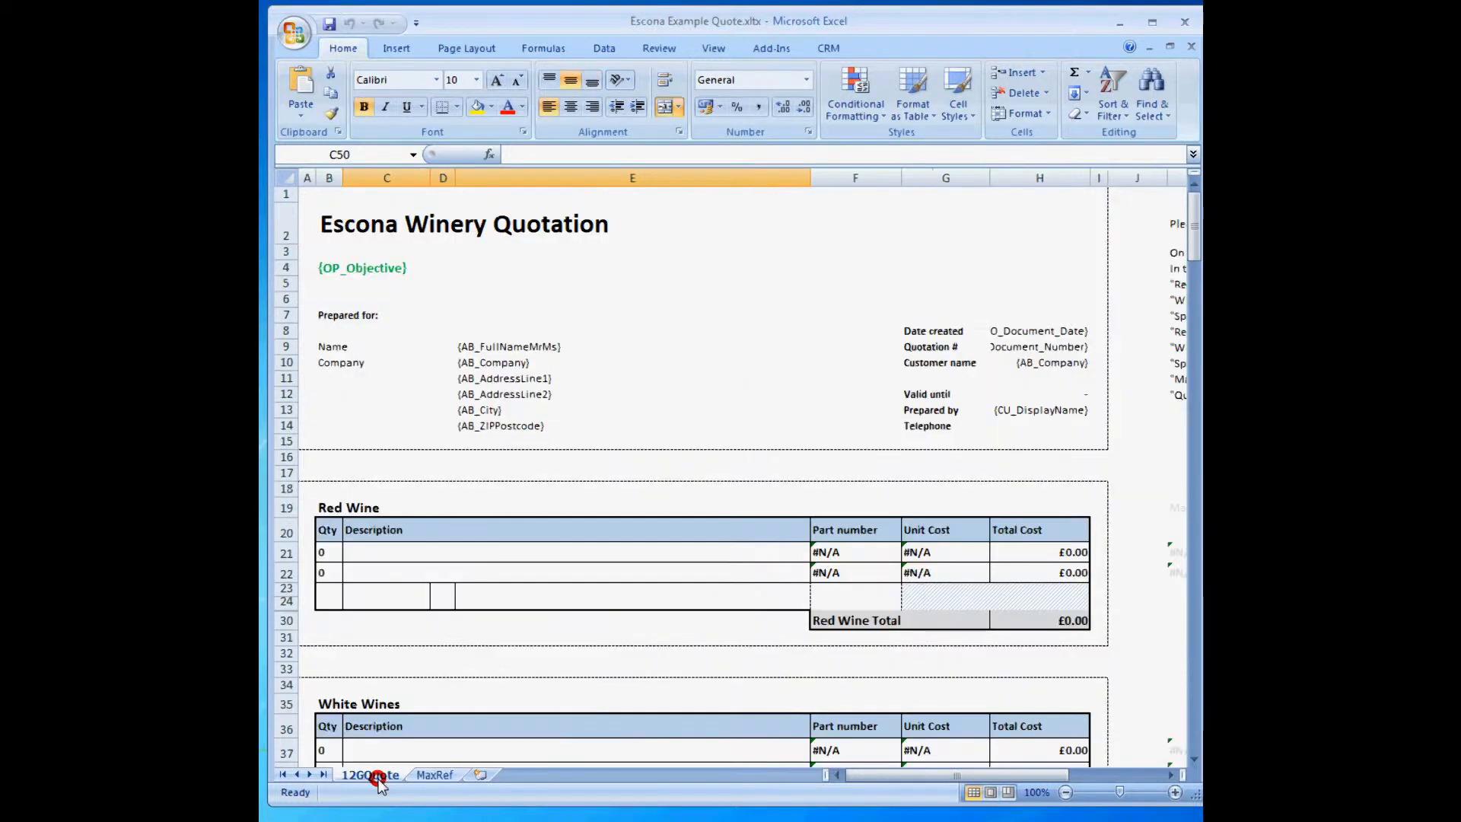
left_click(460, 554)
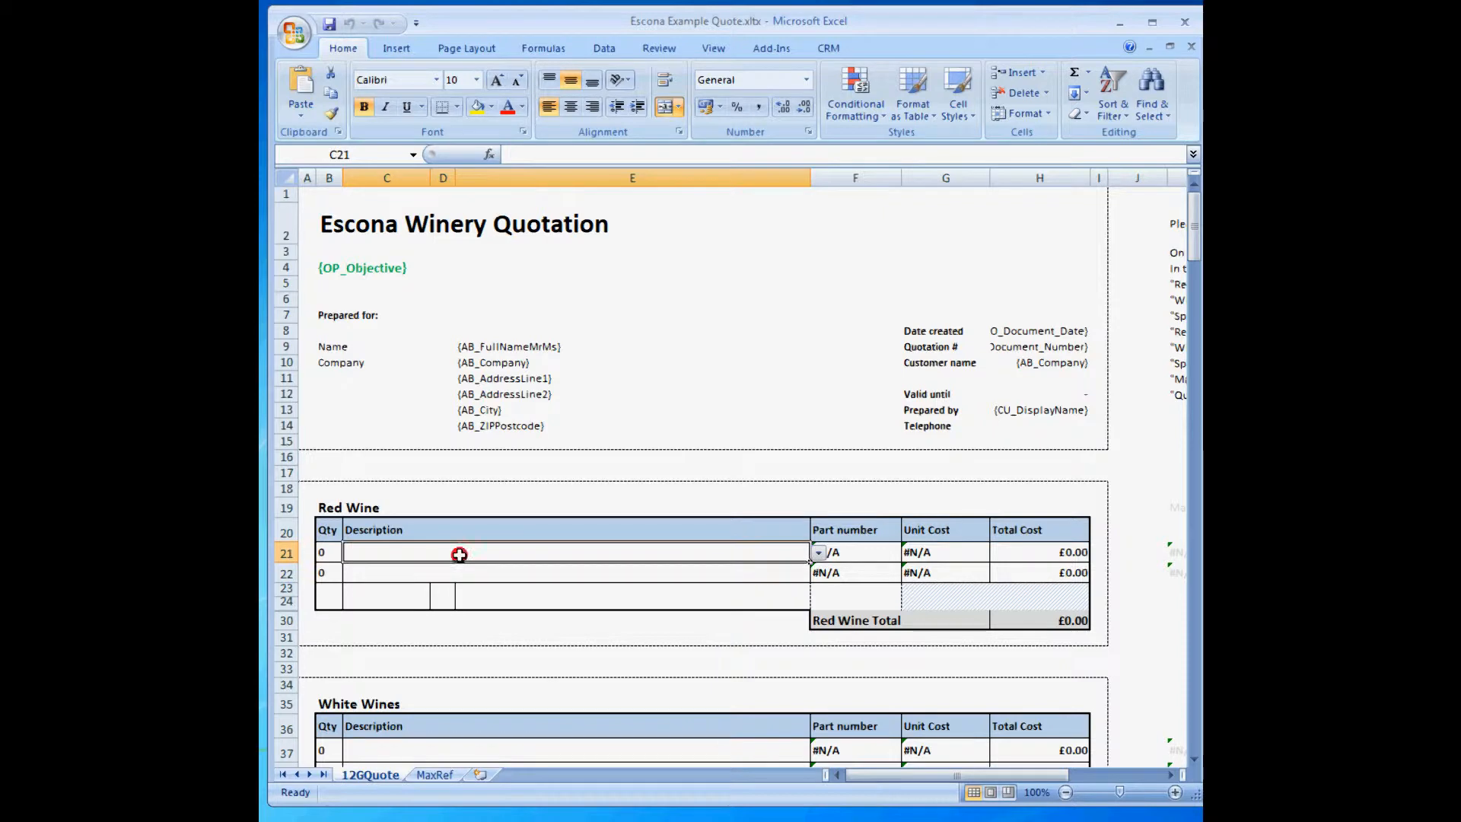
left_click(819, 554)
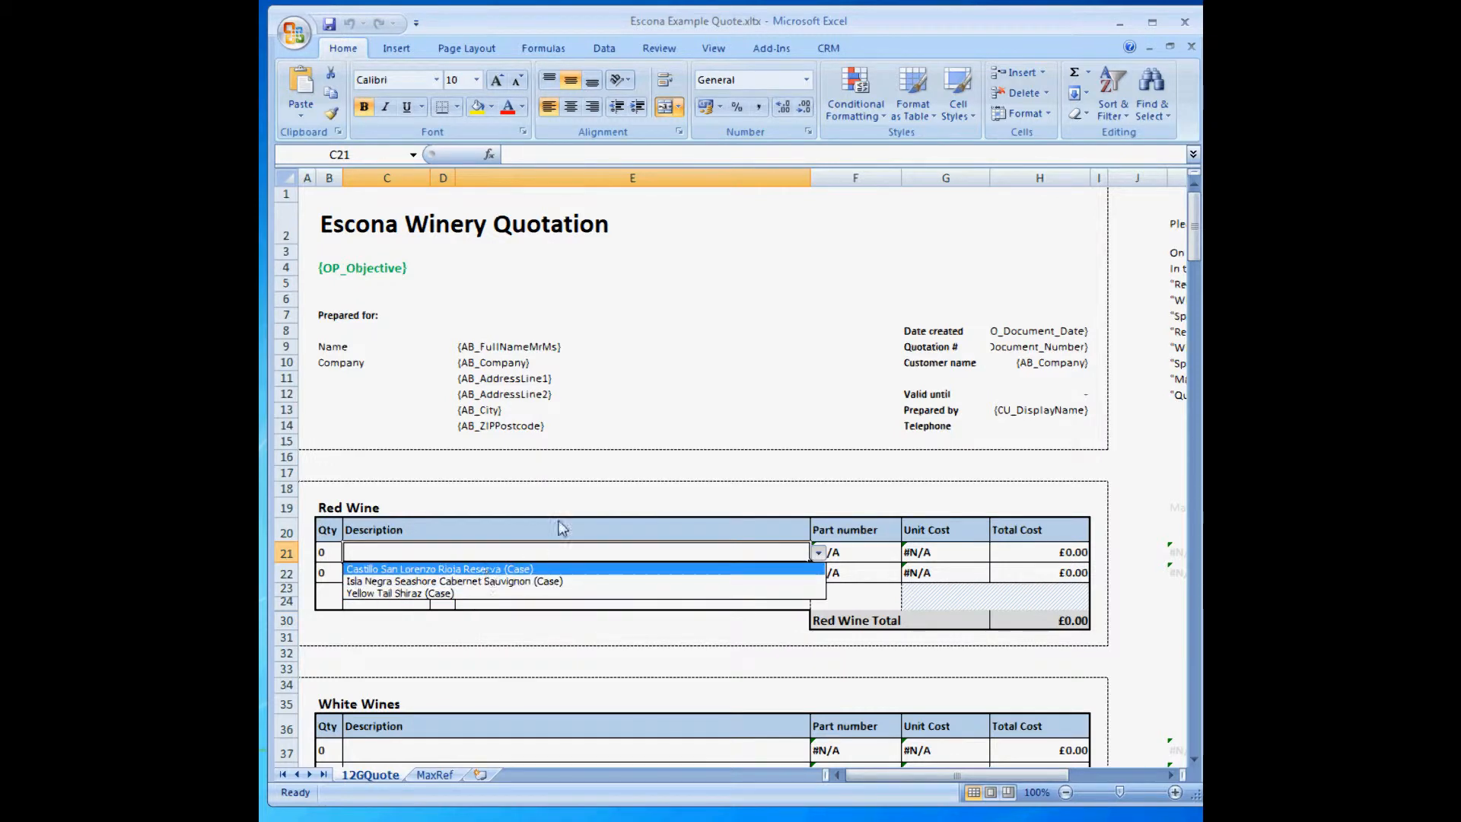
left_click(607, 557)
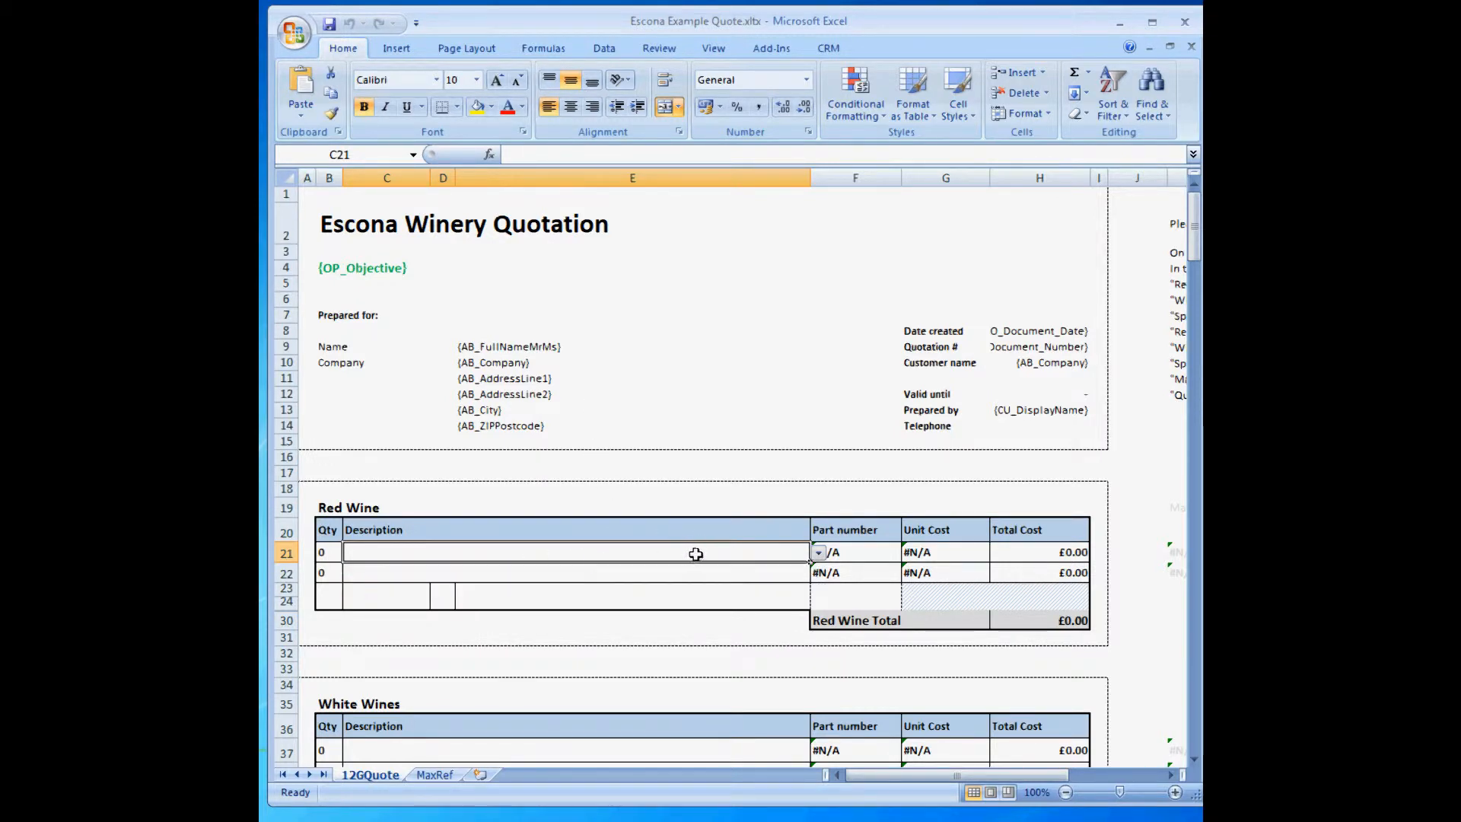
Step: Inspect the data validation list source of the first Red Wine description cell without changing it
left_click(604, 48)
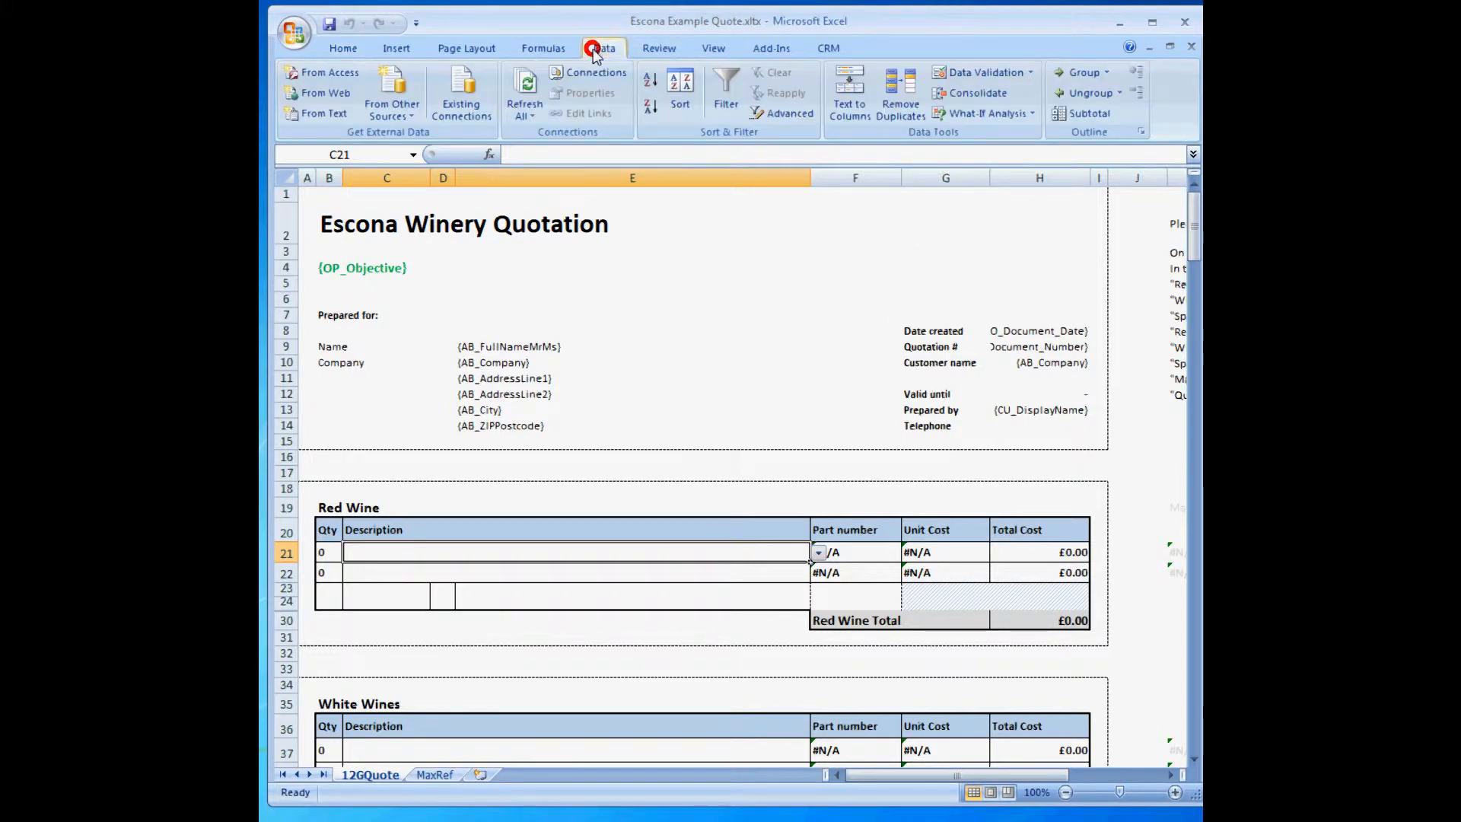
left_click(971, 74)
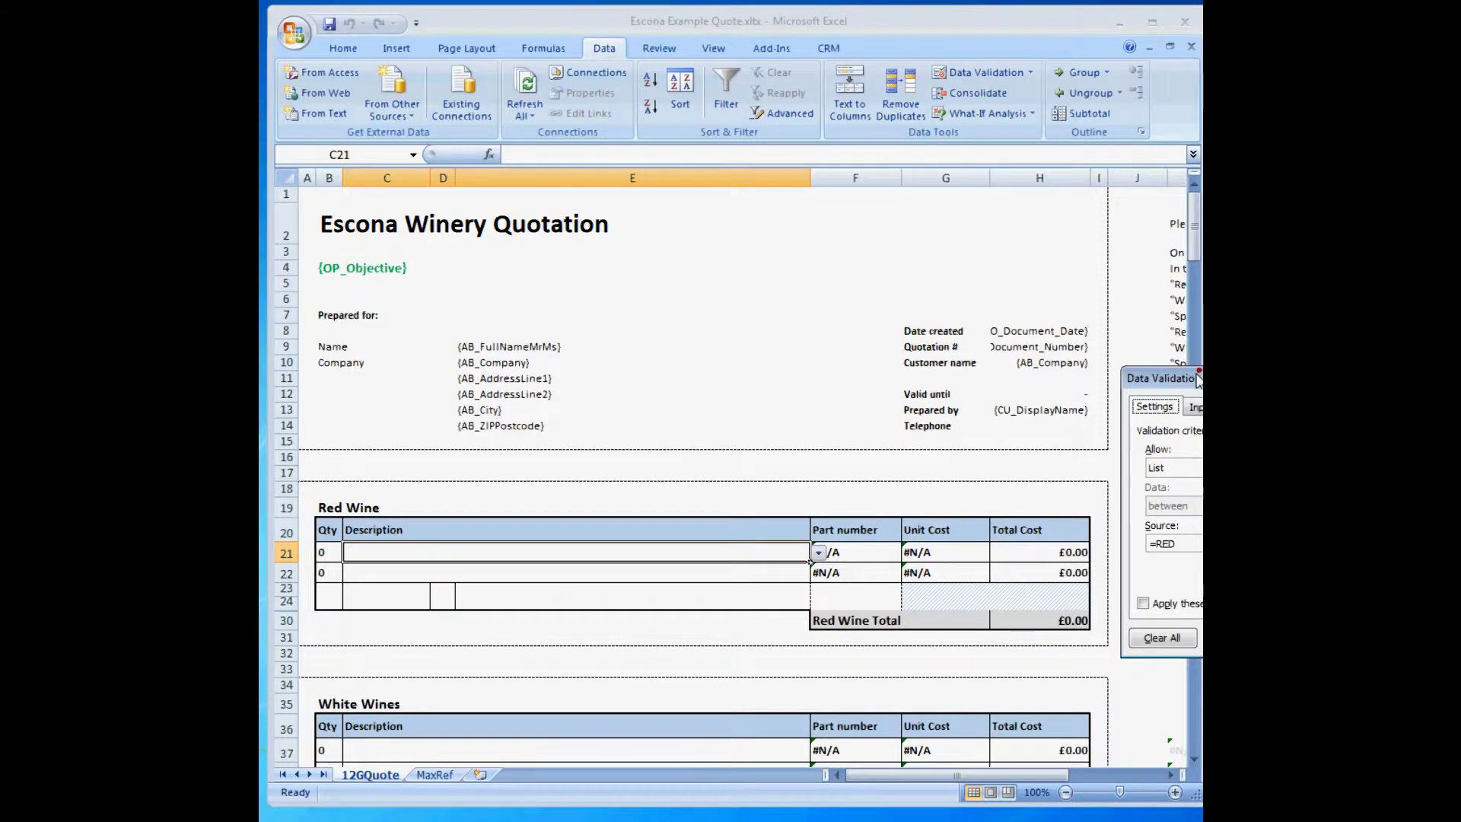
left_click_drag(1197, 373, 728, 382)
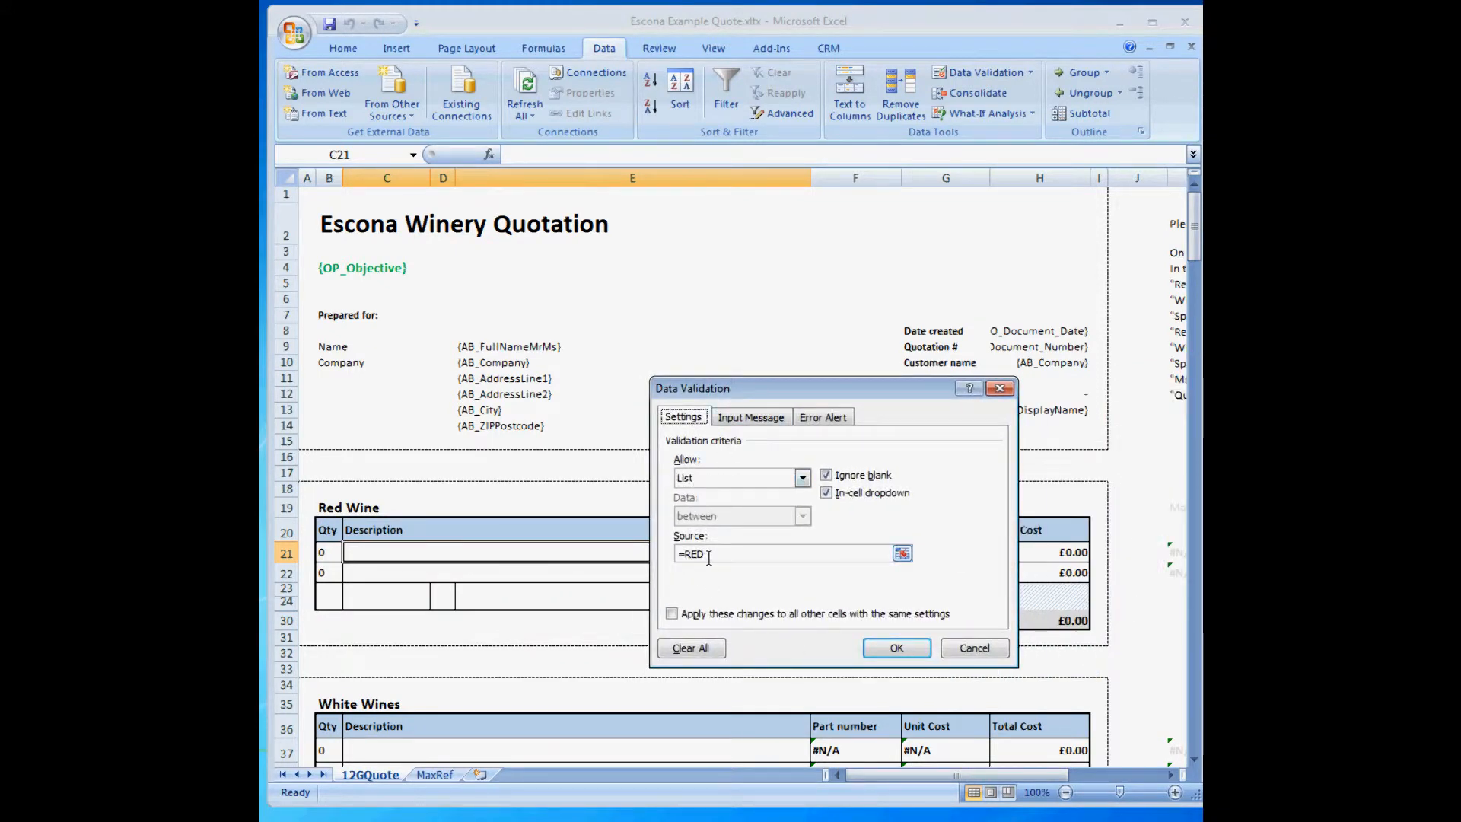
left_click(974, 648)
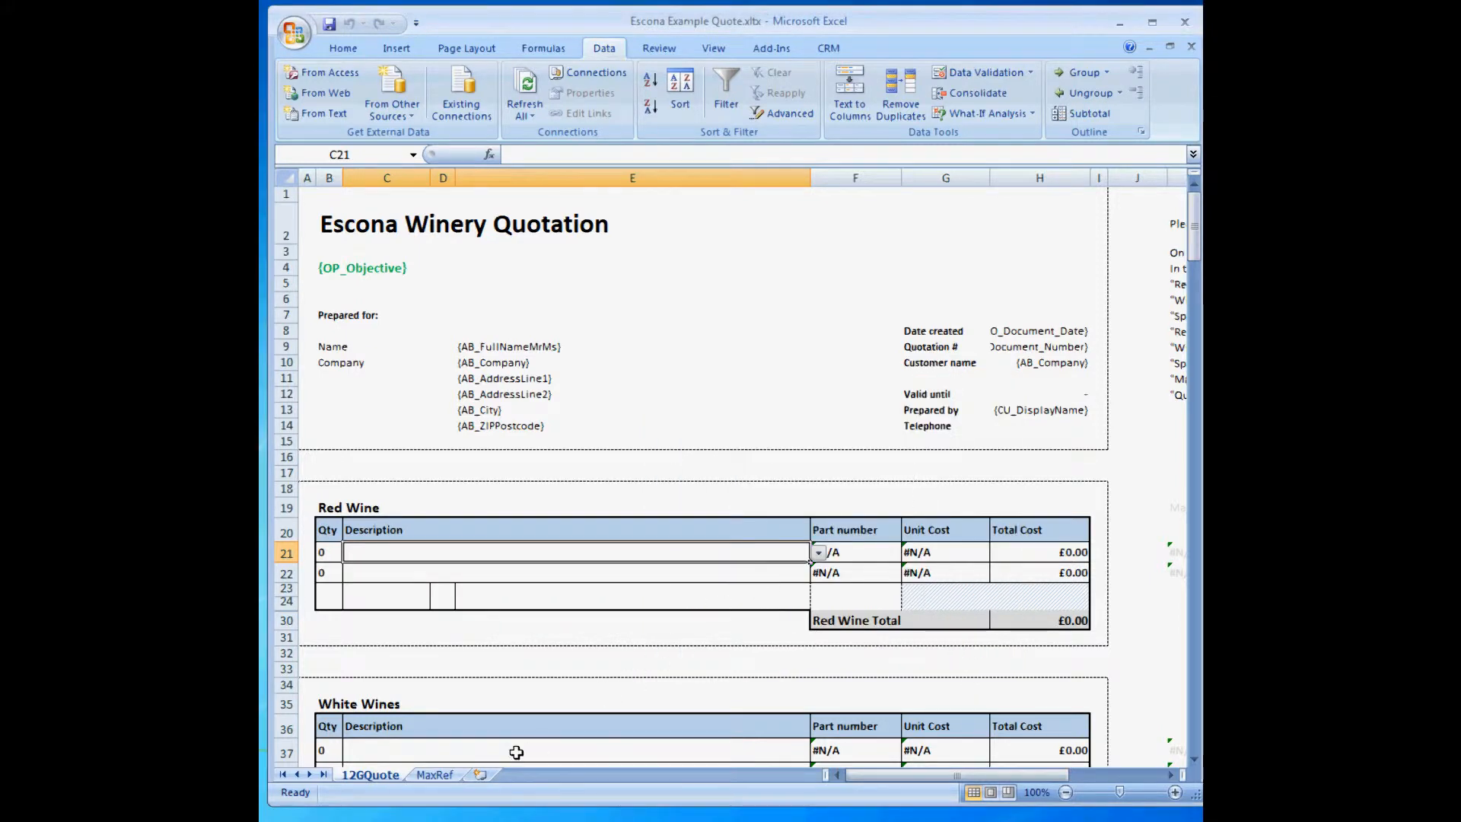
Step: Sort the MaxRef product table A1:F9 by Category and then by Product, both A to Z
left_click(434, 774)
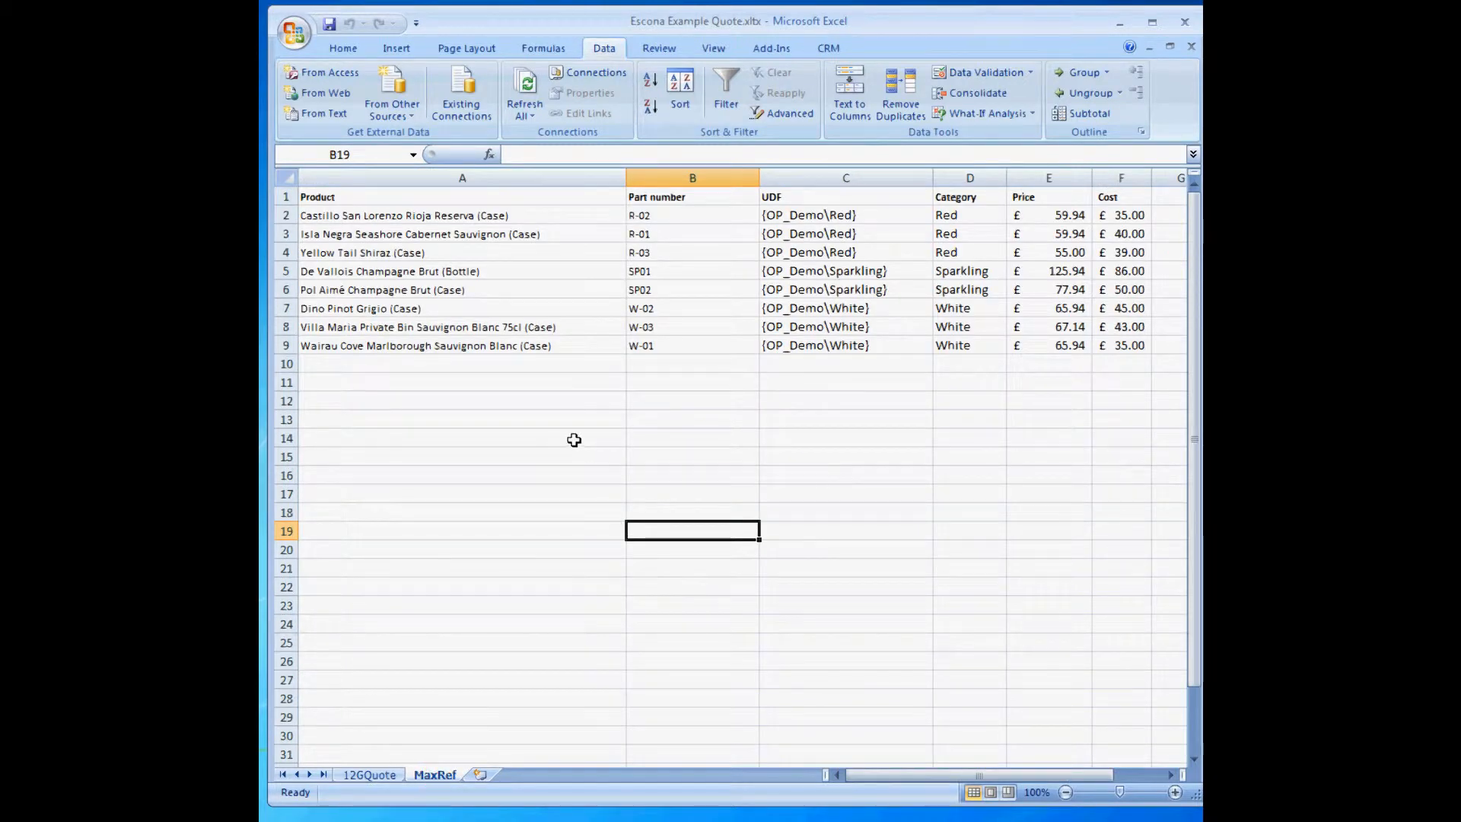
key("ctrl+c")
left_click_drag(312, 215, 1103, 340)
left_click_drag(361, 197, 1124, 345)
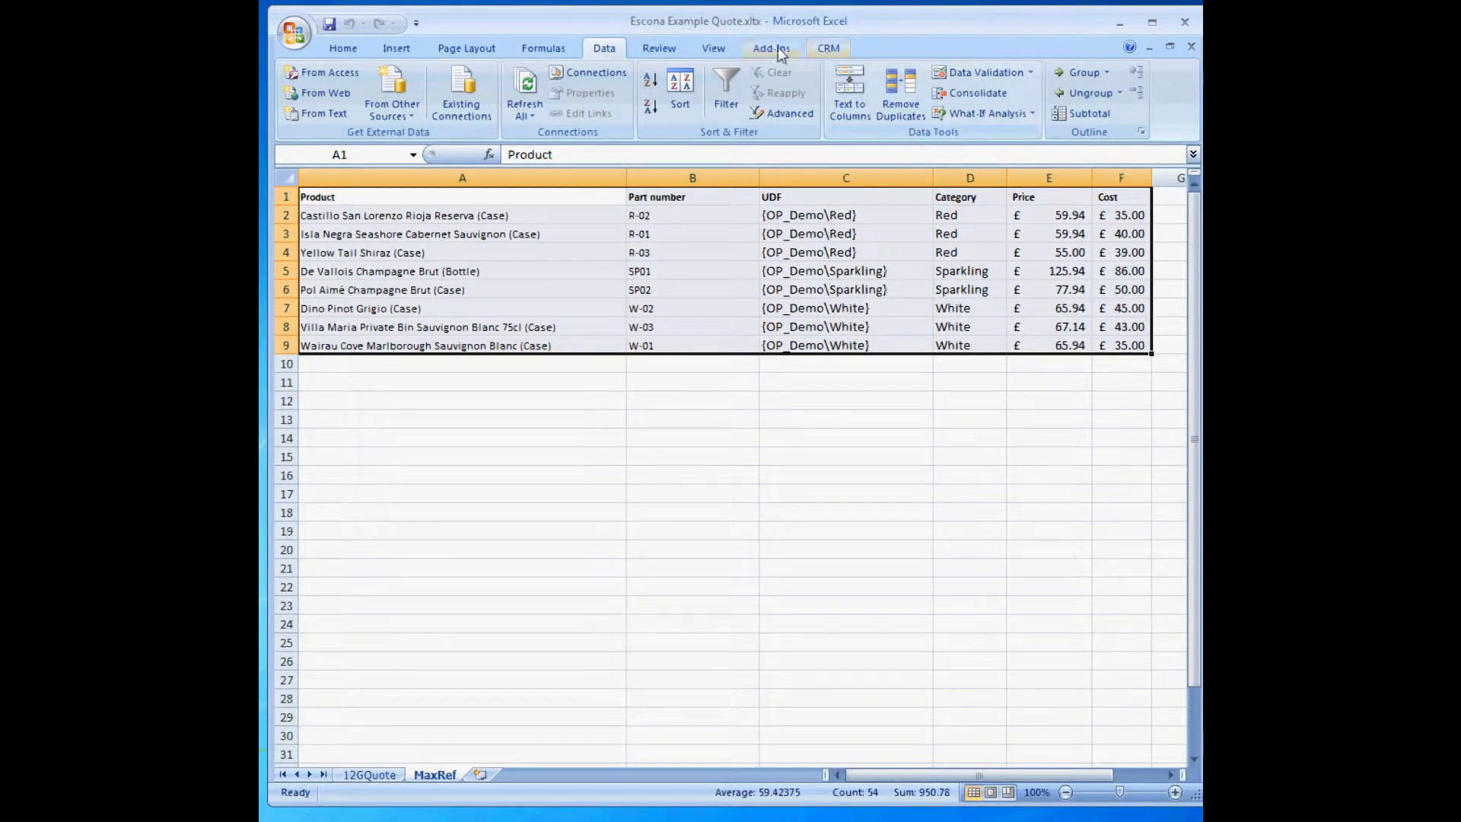
left_click(603, 48)
left_click(681, 90)
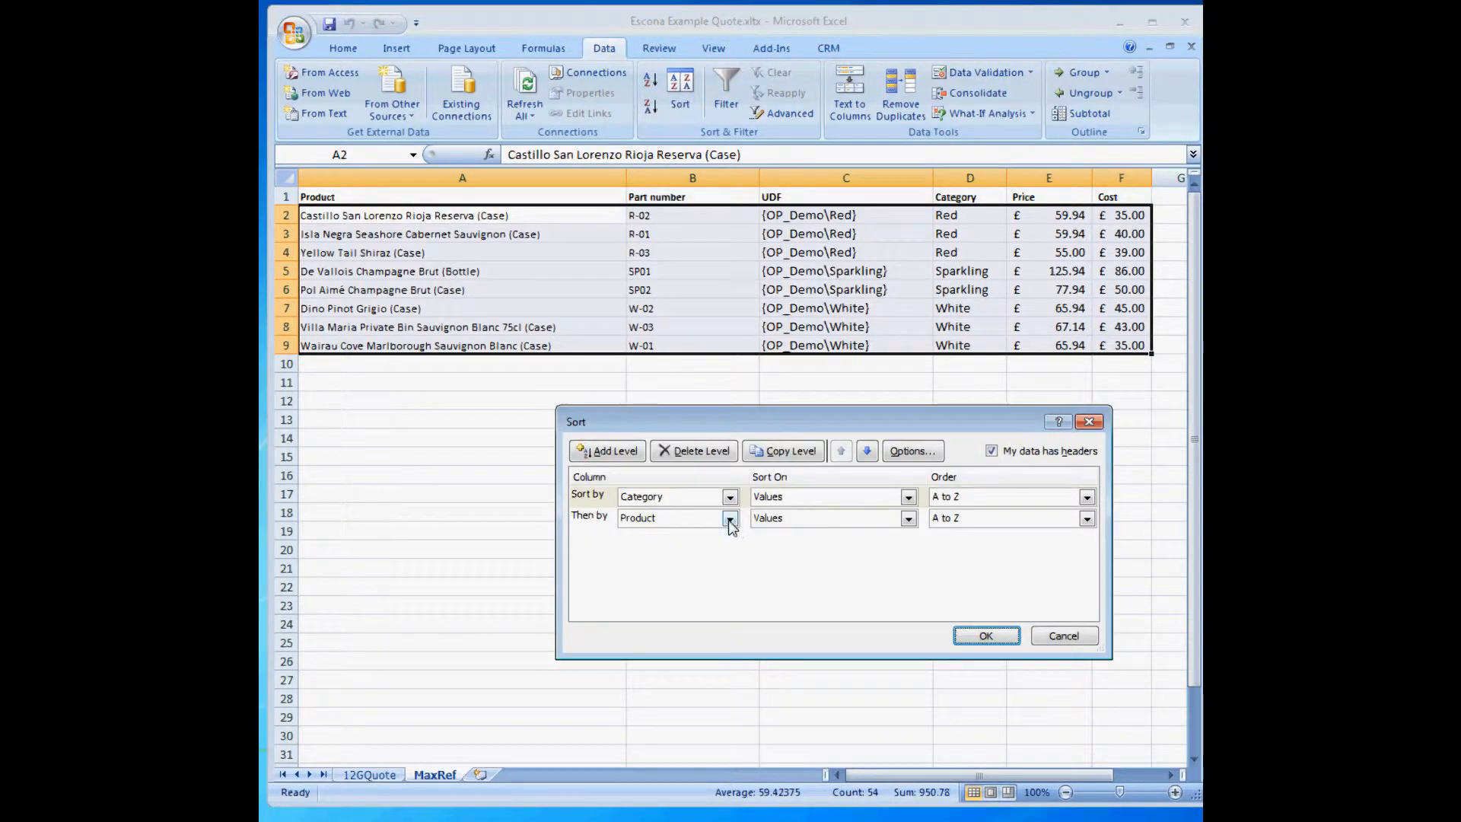
left_click(728, 497)
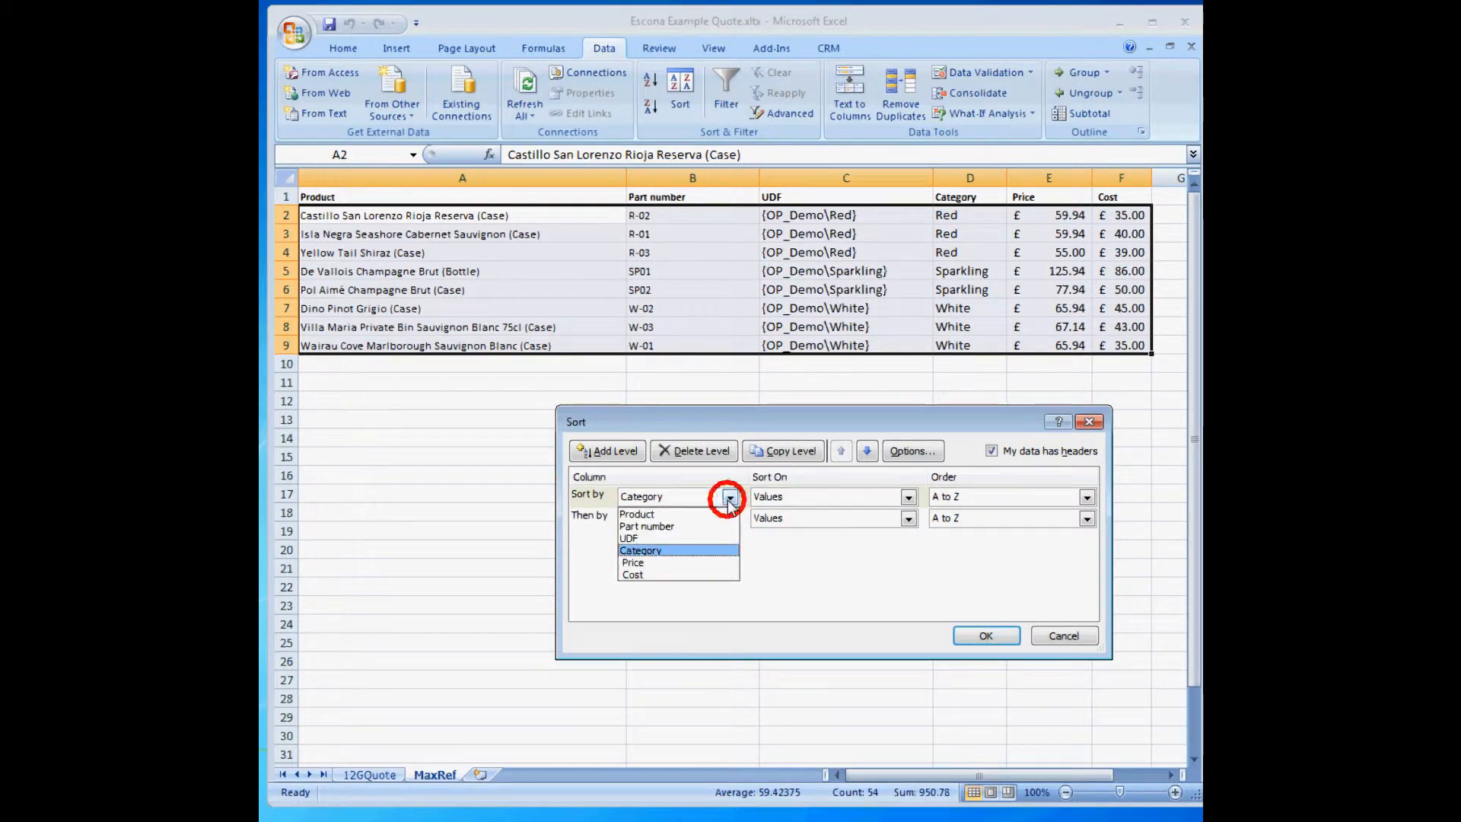
left_click(712, 550)
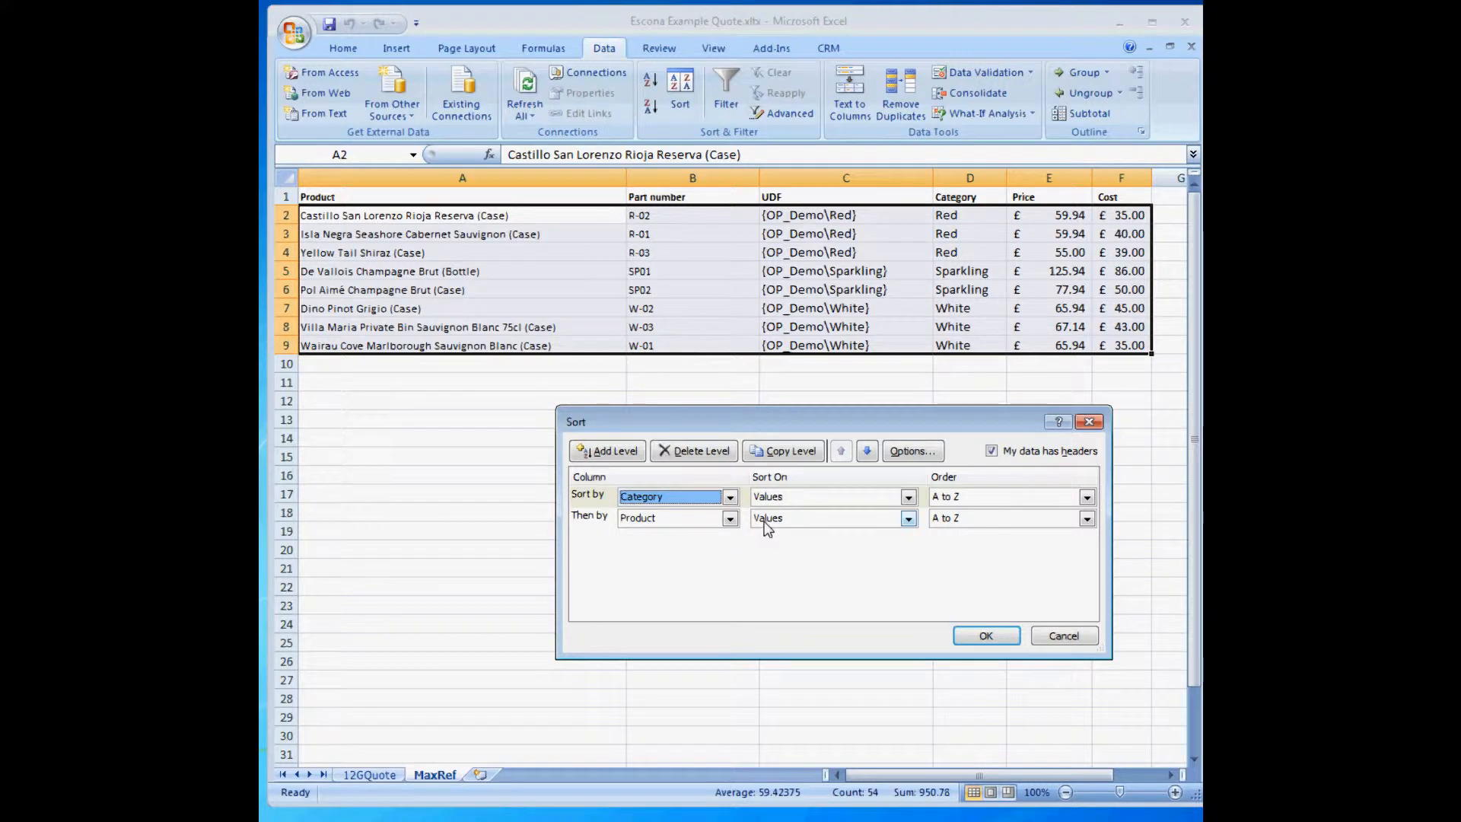
left_click(998, 637)
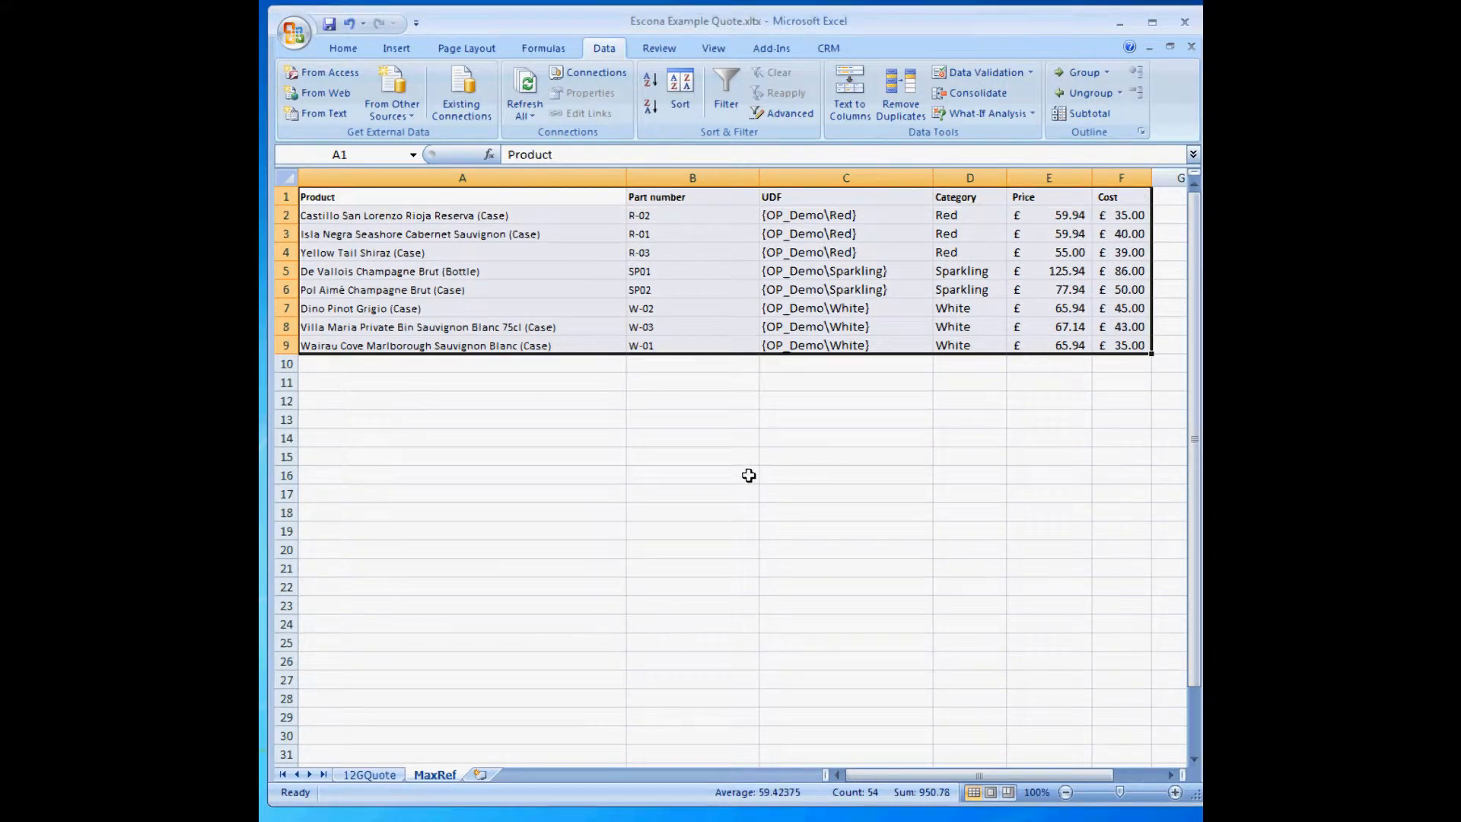
left_click(723, 420)
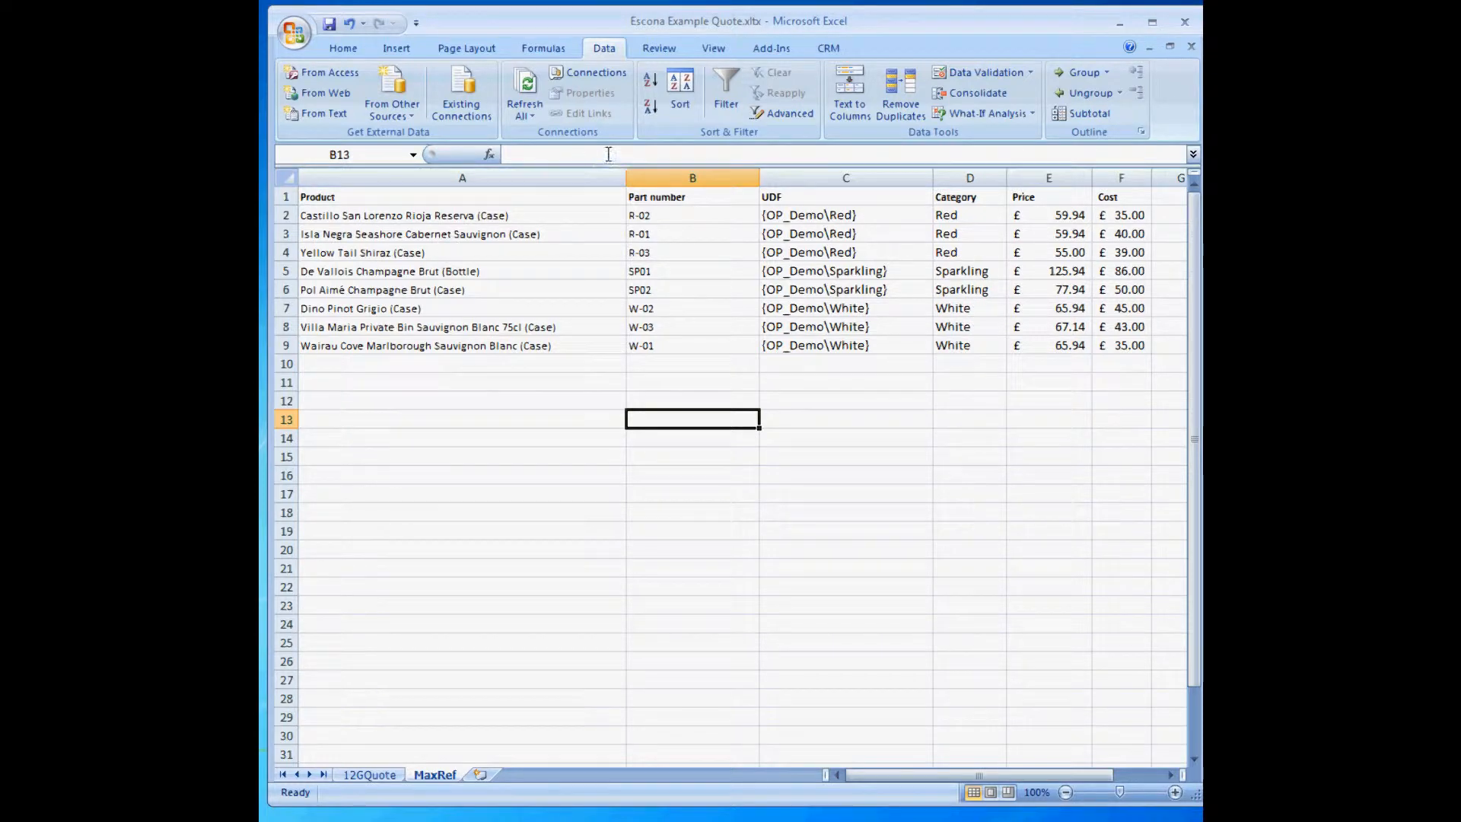
Step: Examine the product name ranges for the red, sparkling and white wines in column A of MaxRef
left_click_drag(319, 216, 447, 250)
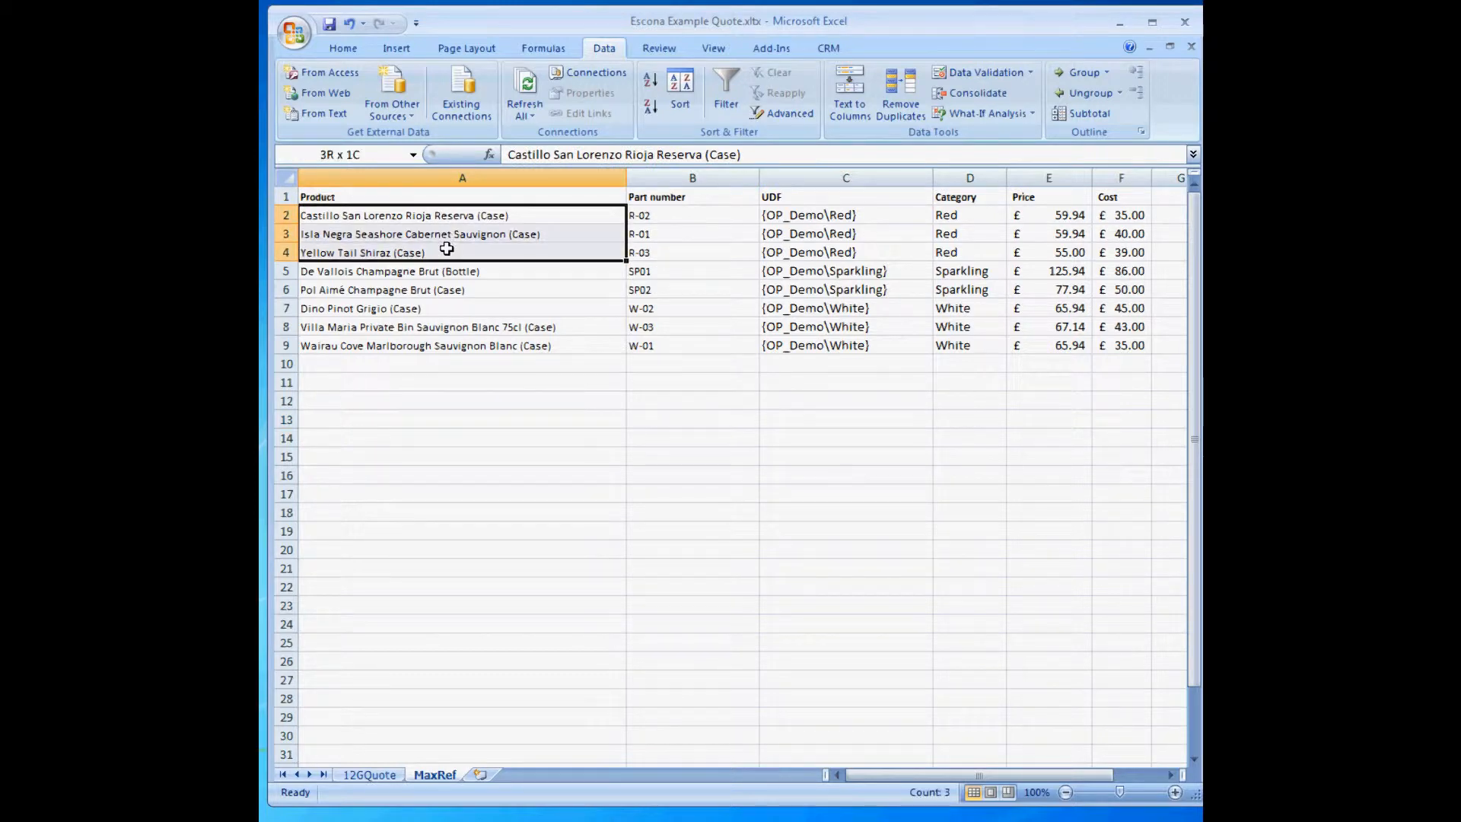
left_click_drag(447, 249, 446, 249)
left_click(329, 273)
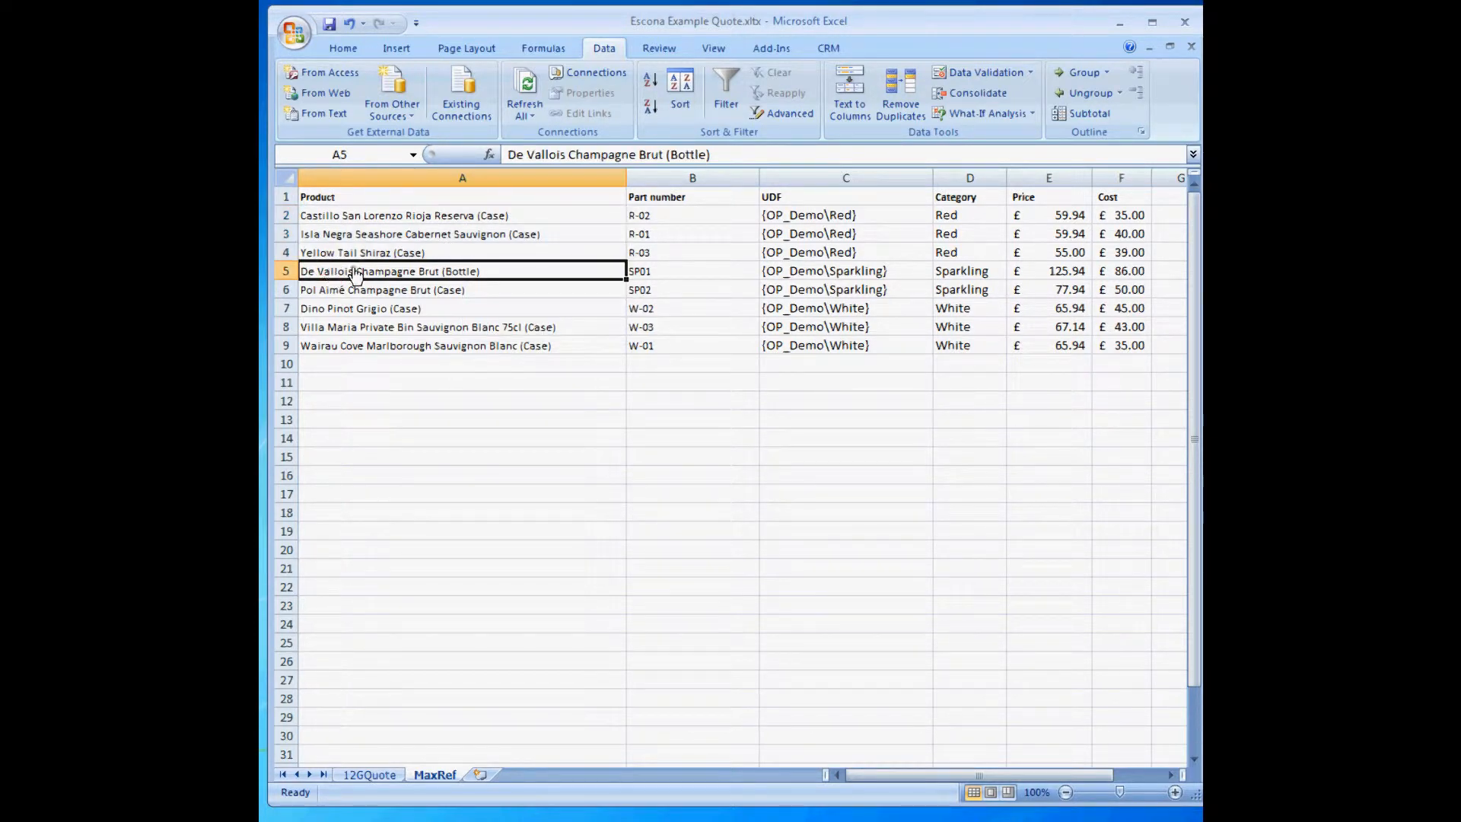
left_click_drag(601, 298, 563, 273)
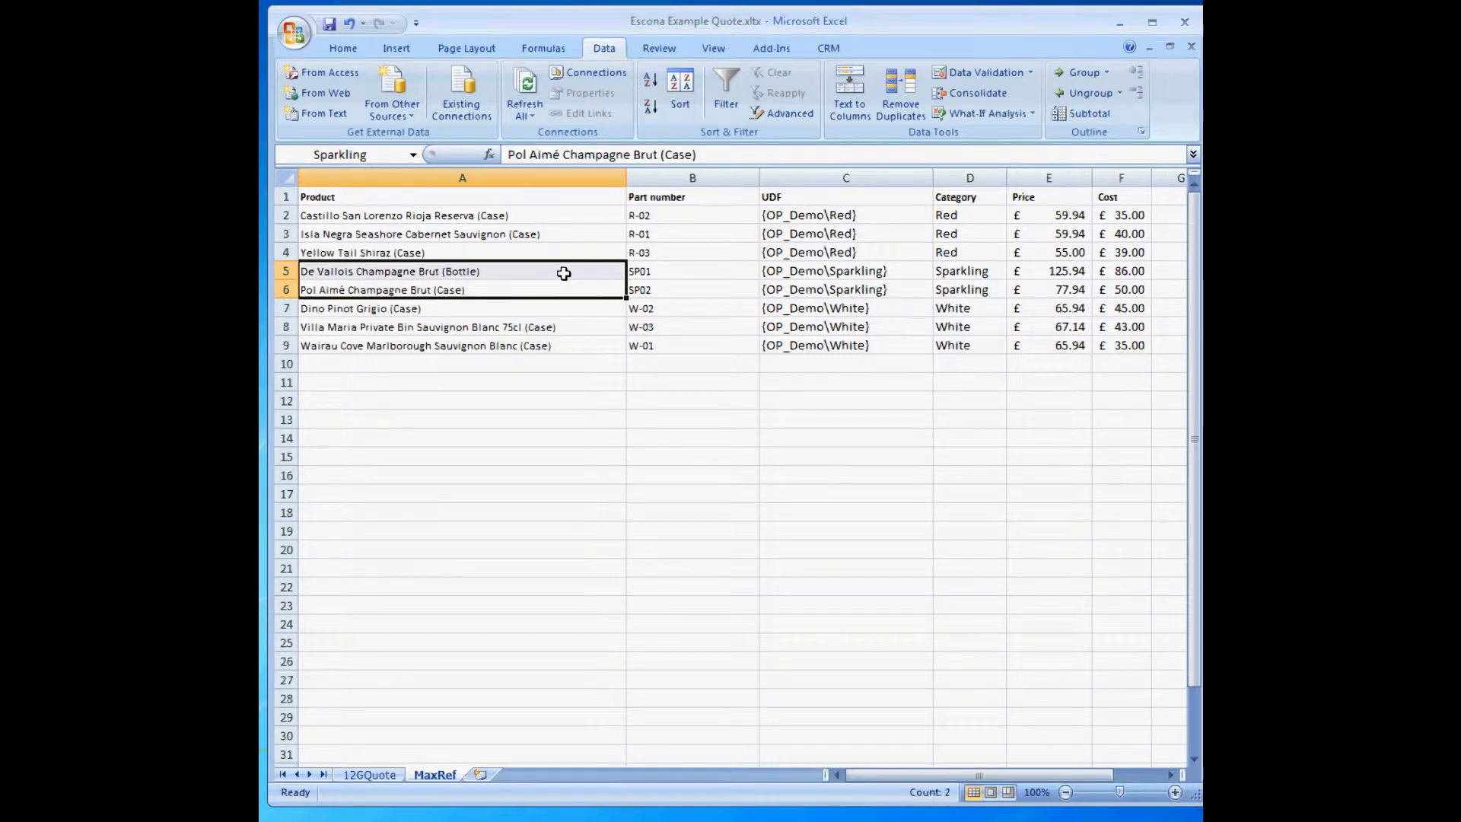
left_click_drag(603, 346, 576, 315)
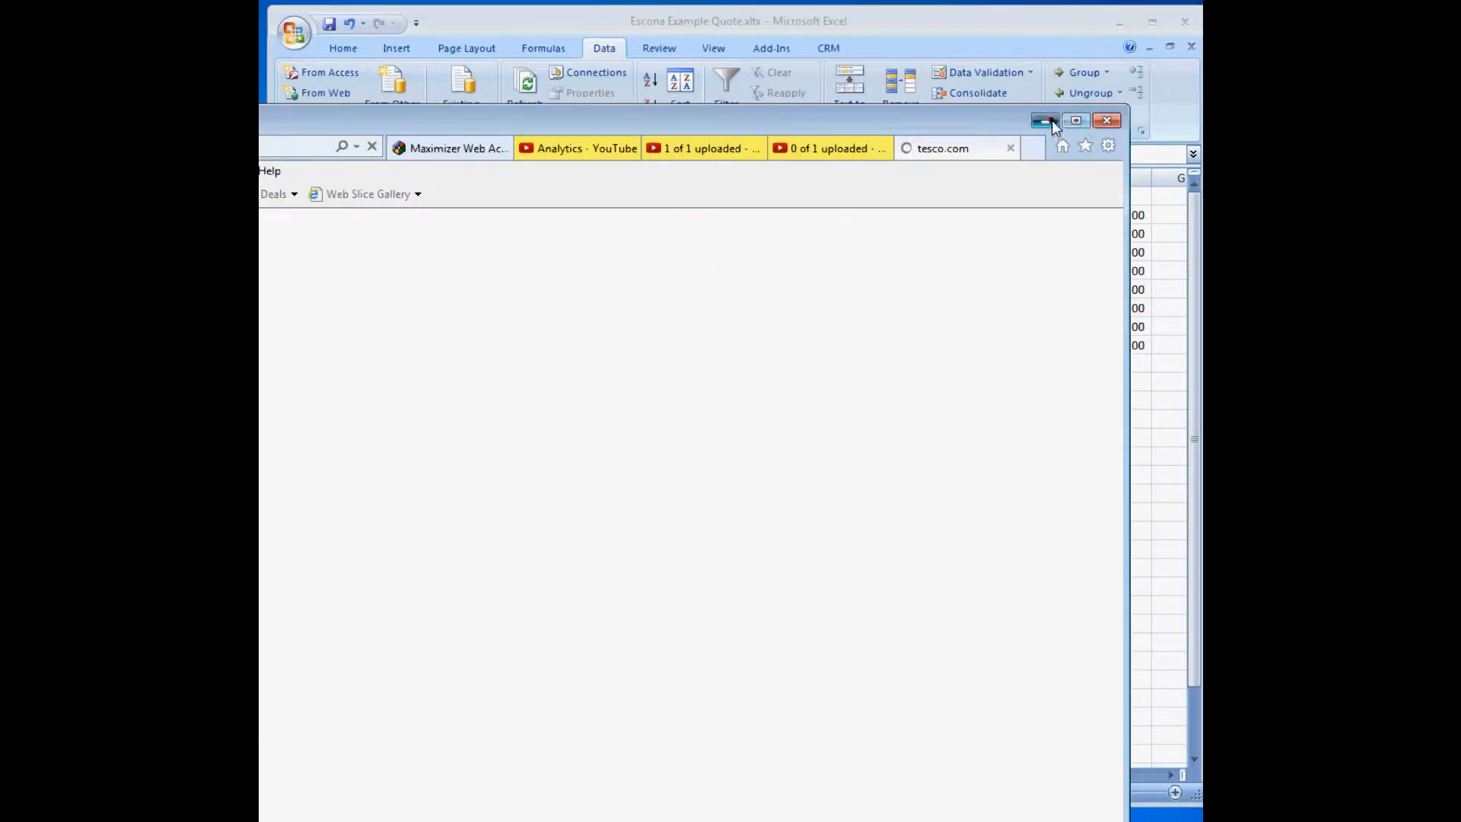
left_click(1050, 121)
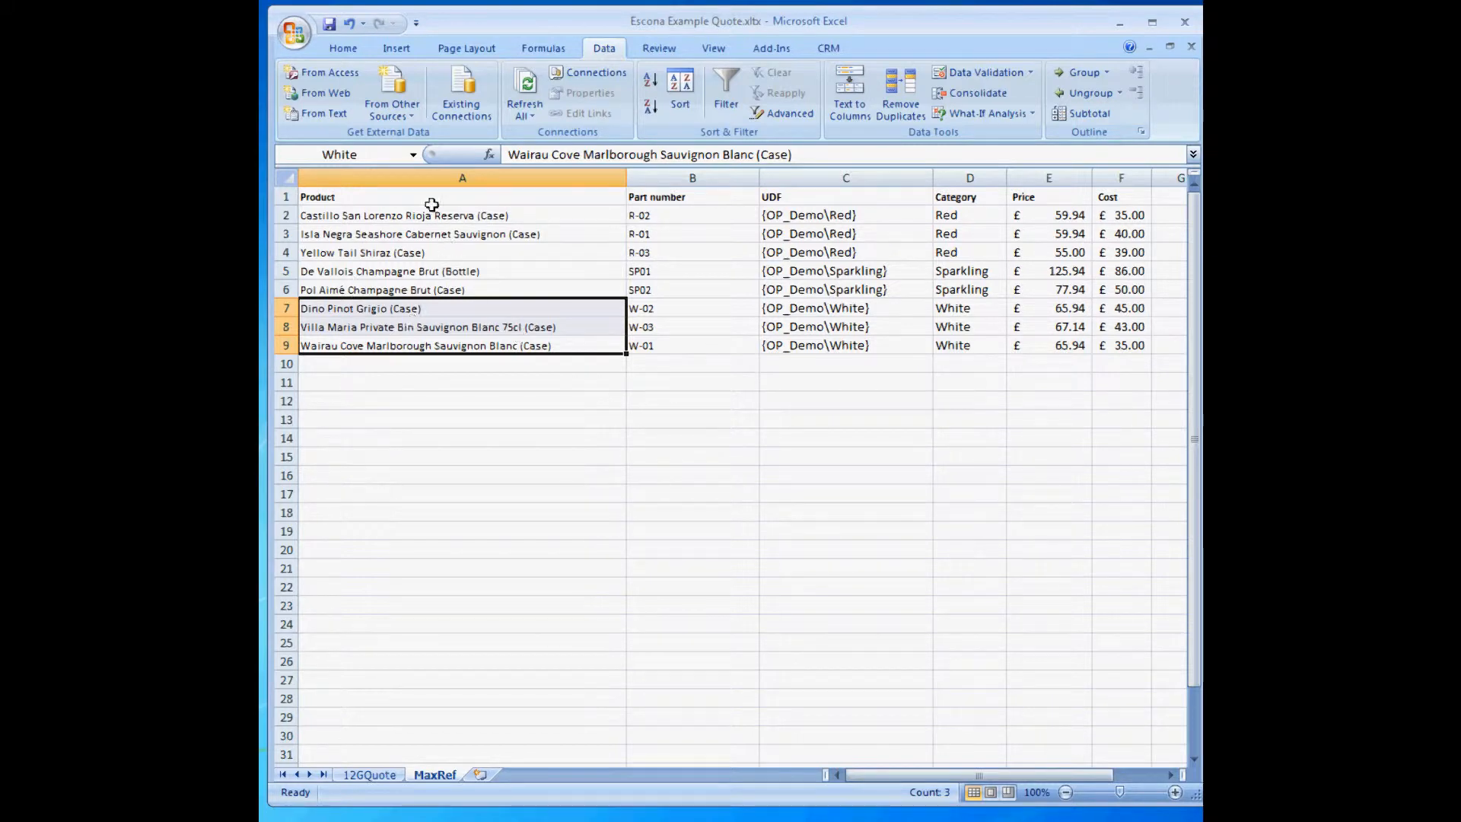
Step: Examine the Part number and Unit Cost lookup formulas in the first Red Wine row of 12GQuote, including the description cell they reference
left_click(384, 774)
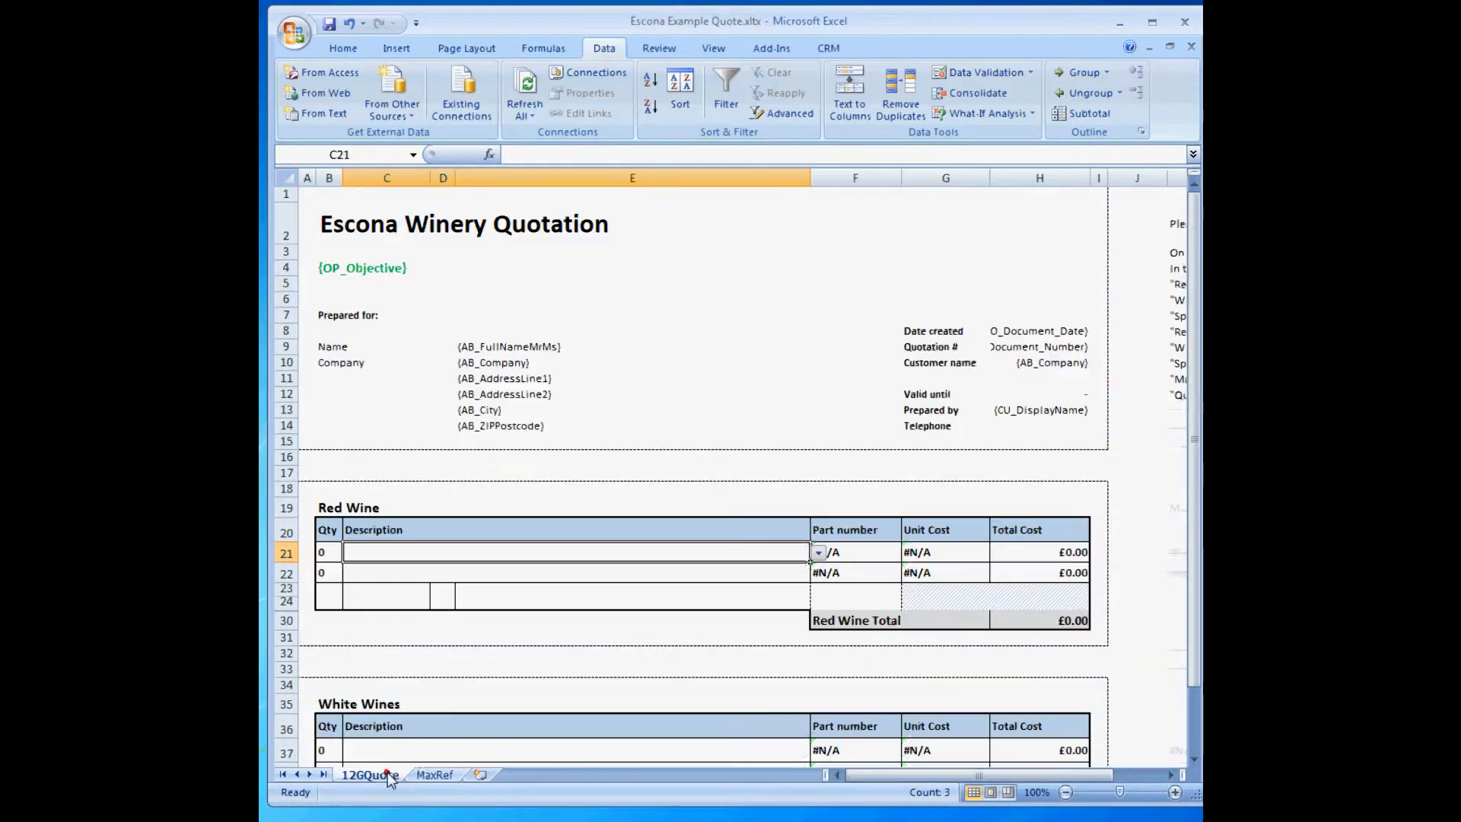
left_click(866, 555)
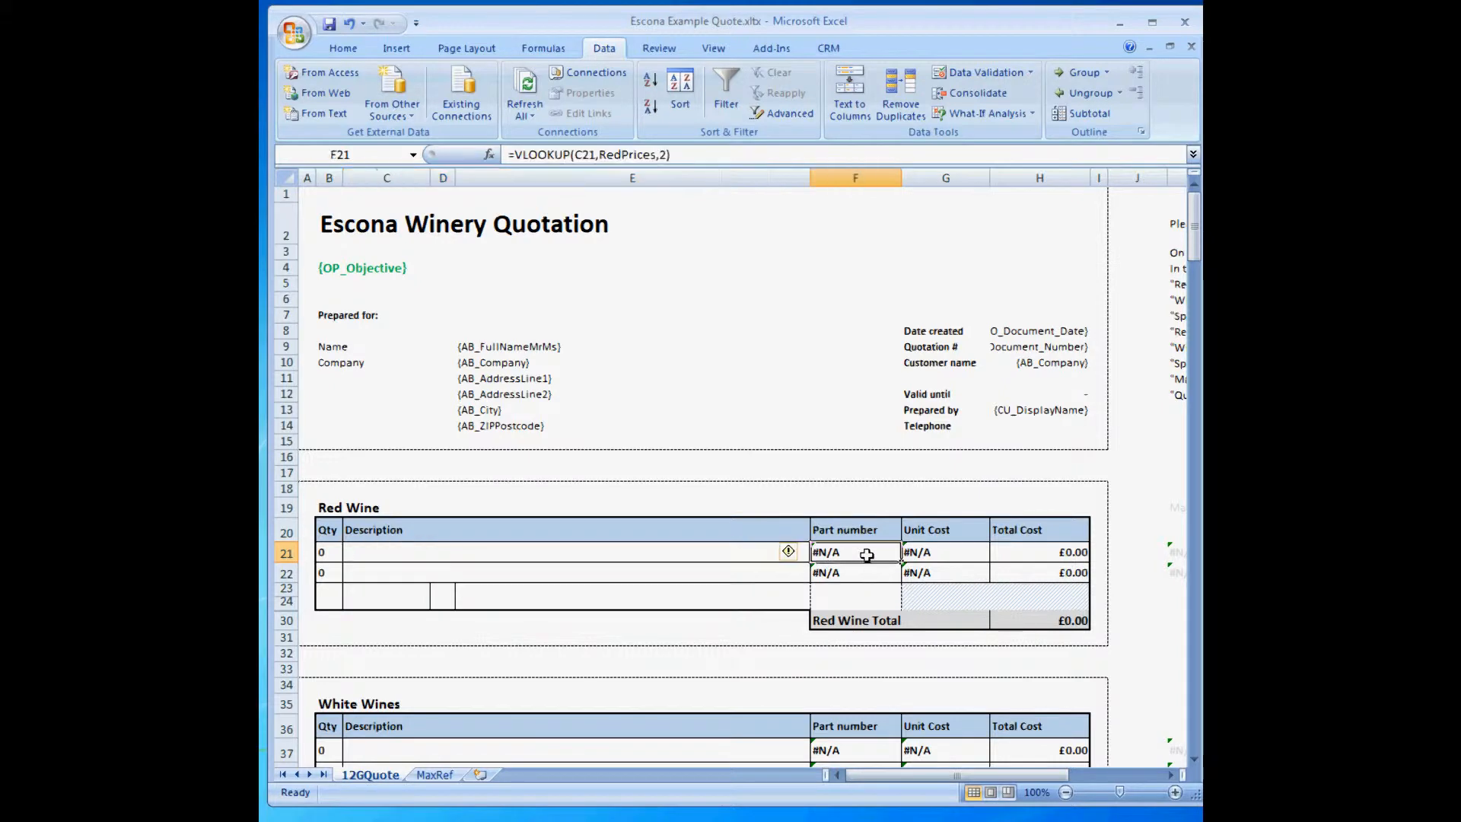
left_click(867, 555)
left_click(935, 554)
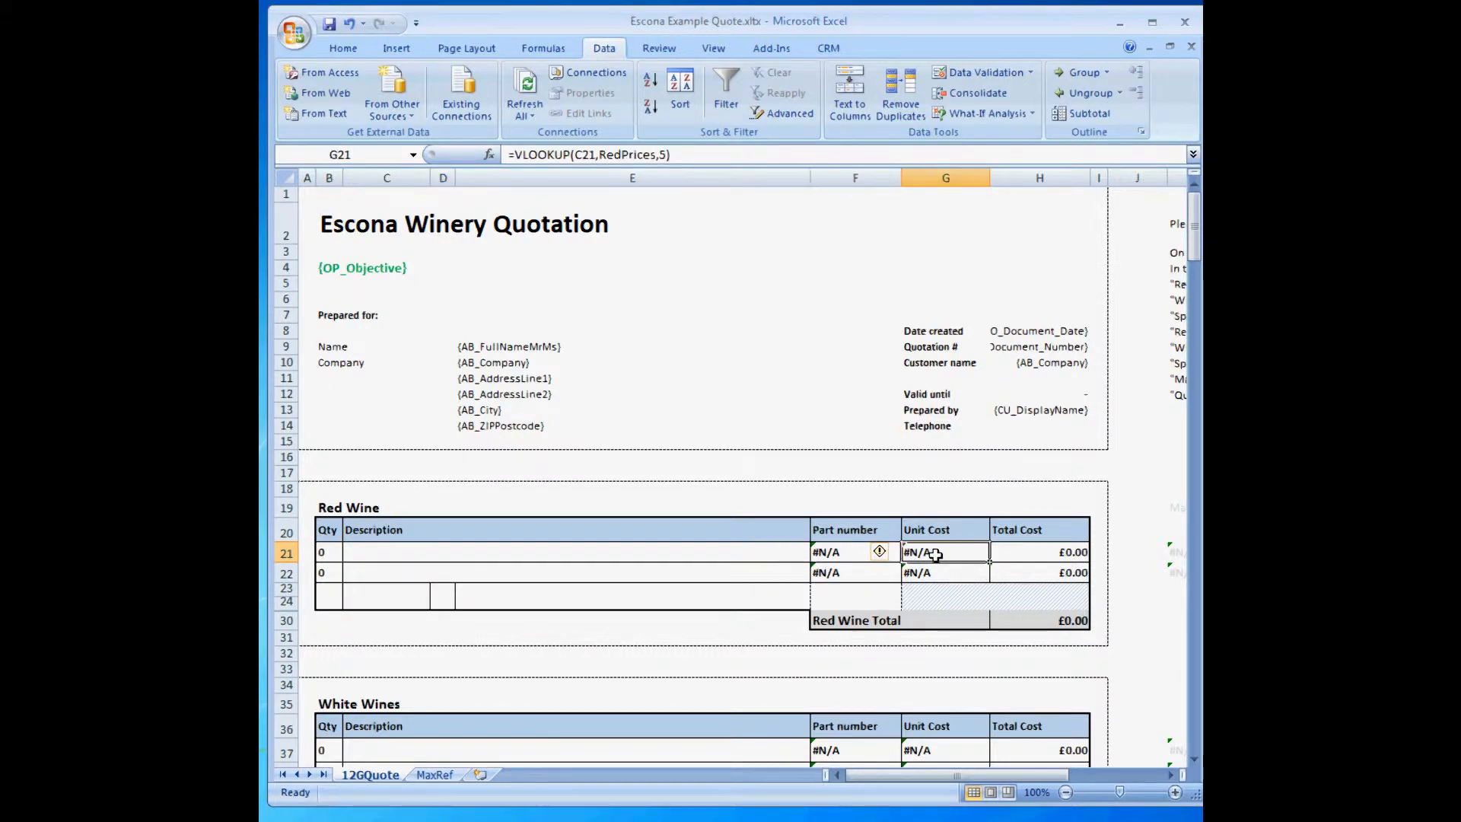
left_click(894, 556)
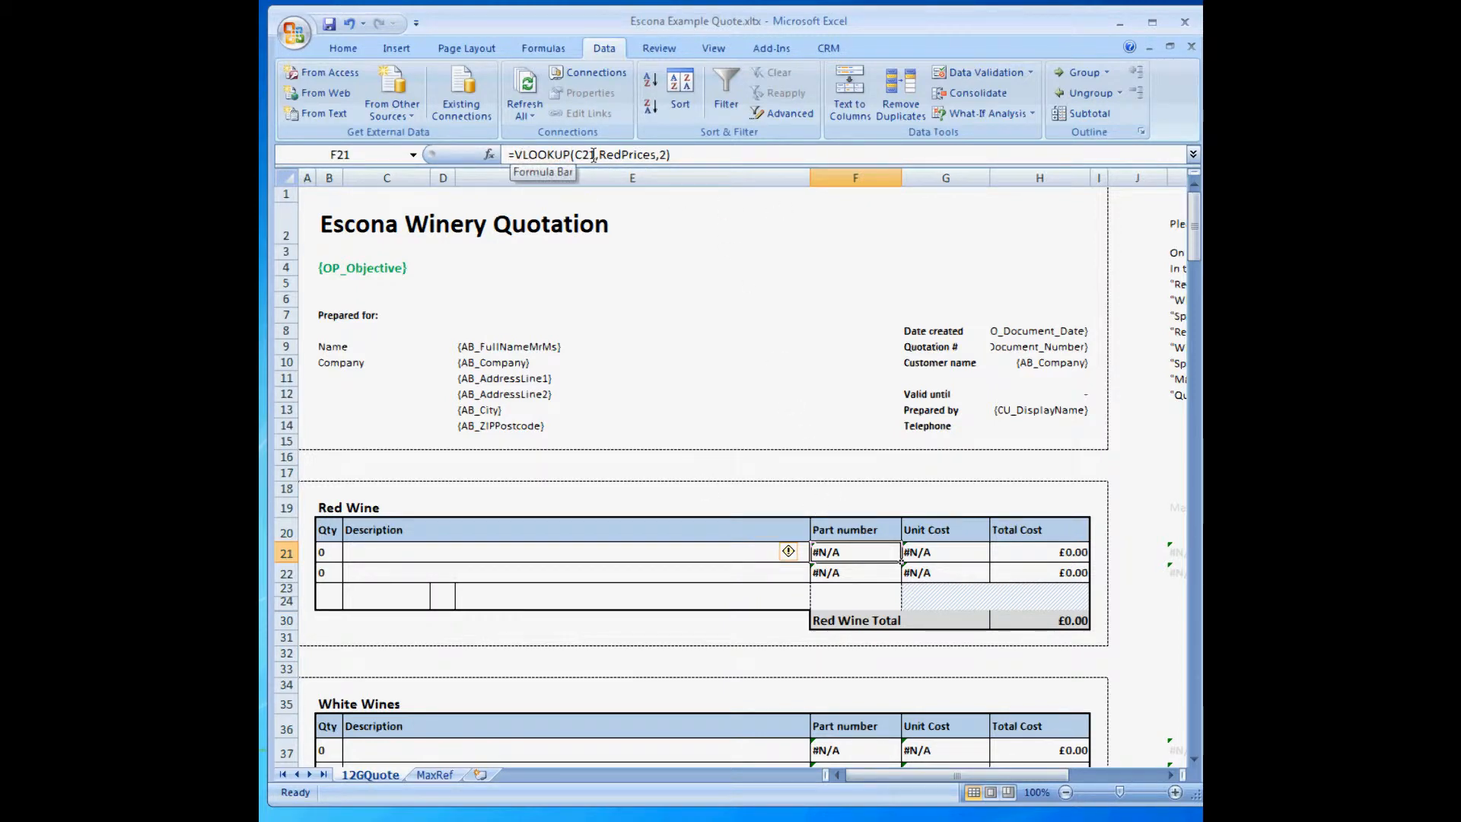
left_click(517, 554)
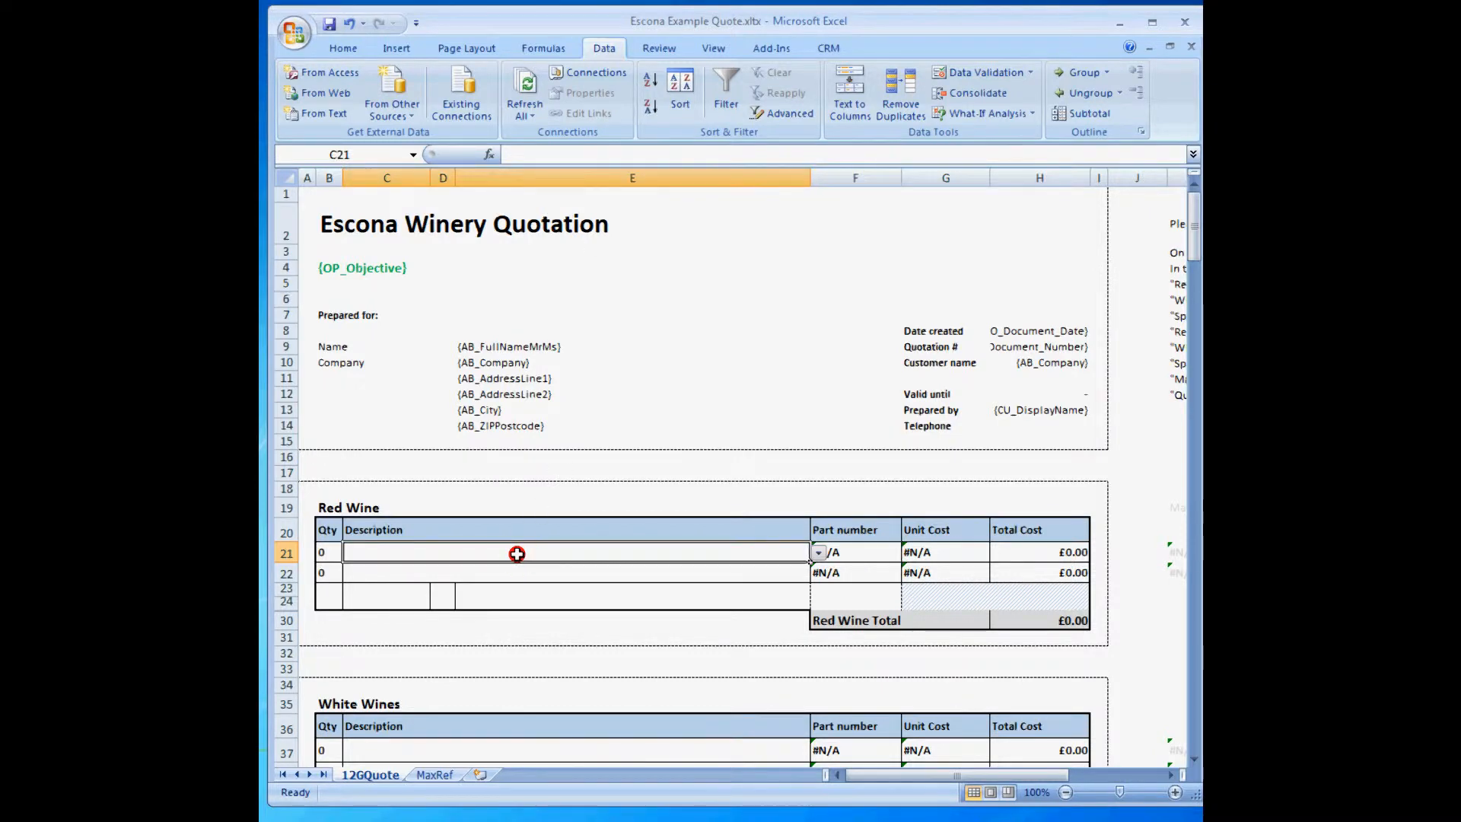
left_click(871, 551)
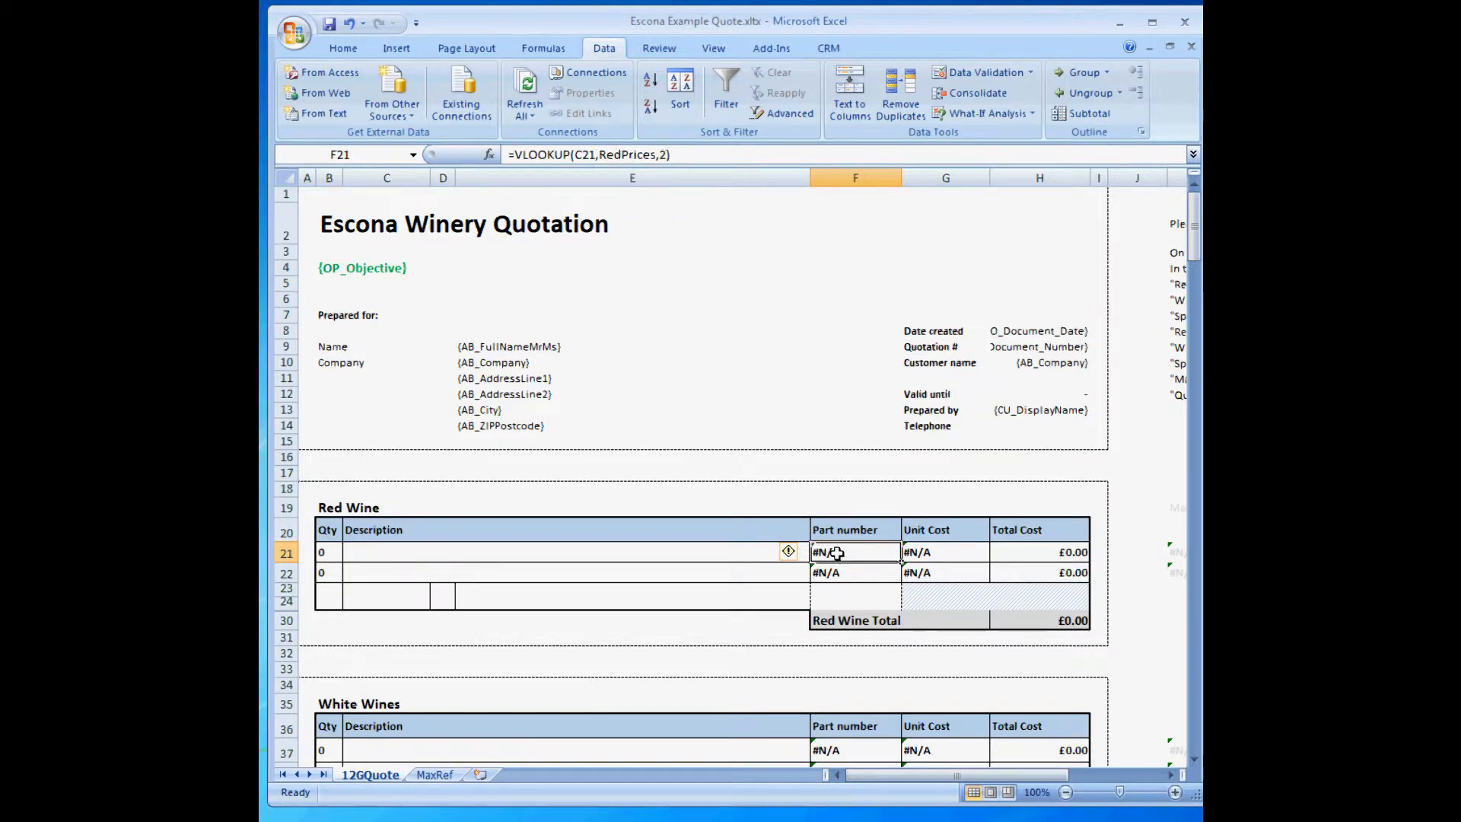
Step: Select A2:F4 on the MaxRef sheet to check the named range used by the red wine lookups
left_click(434, 774)
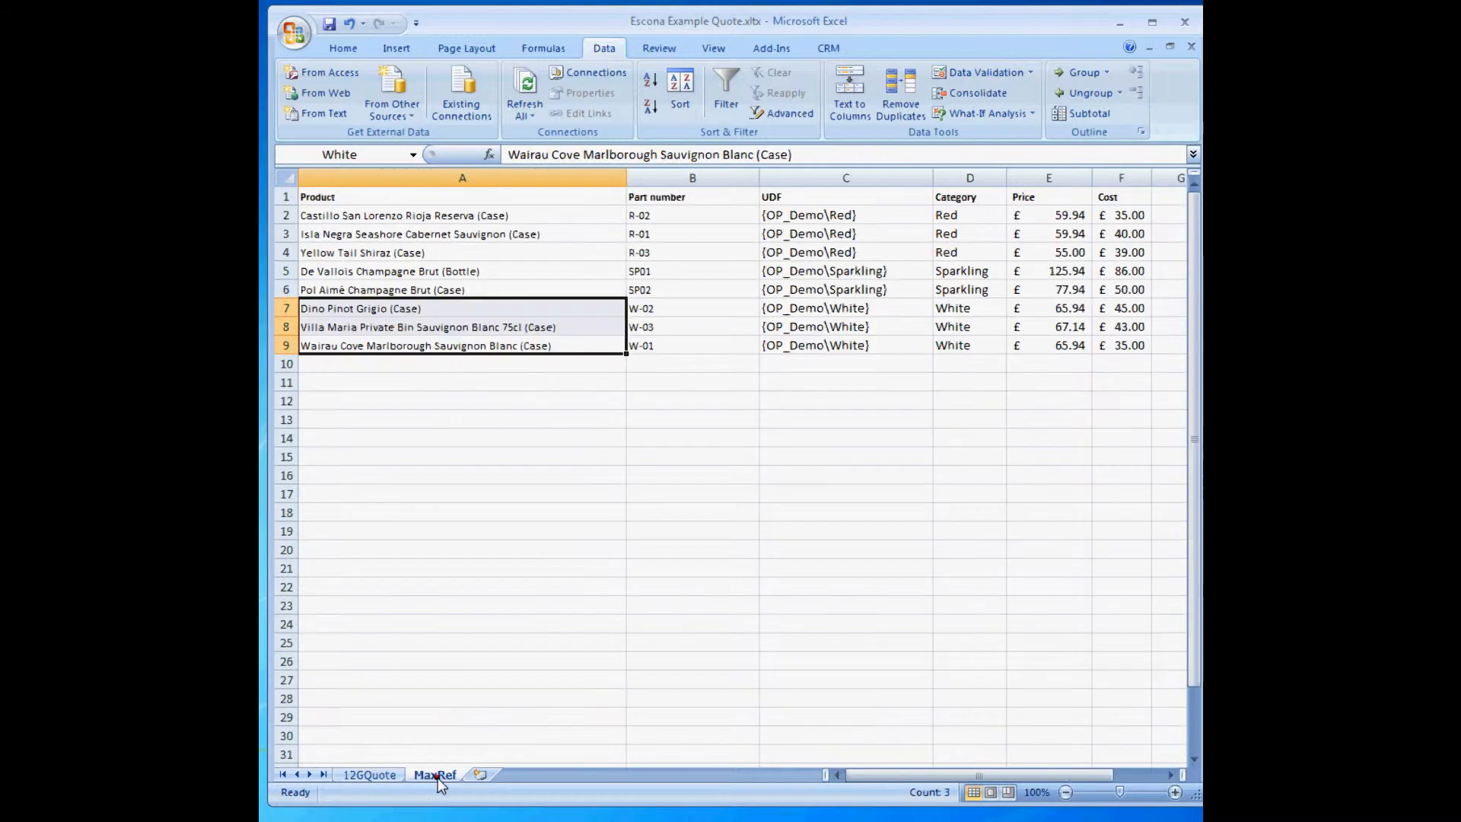
left_click(400, 215)
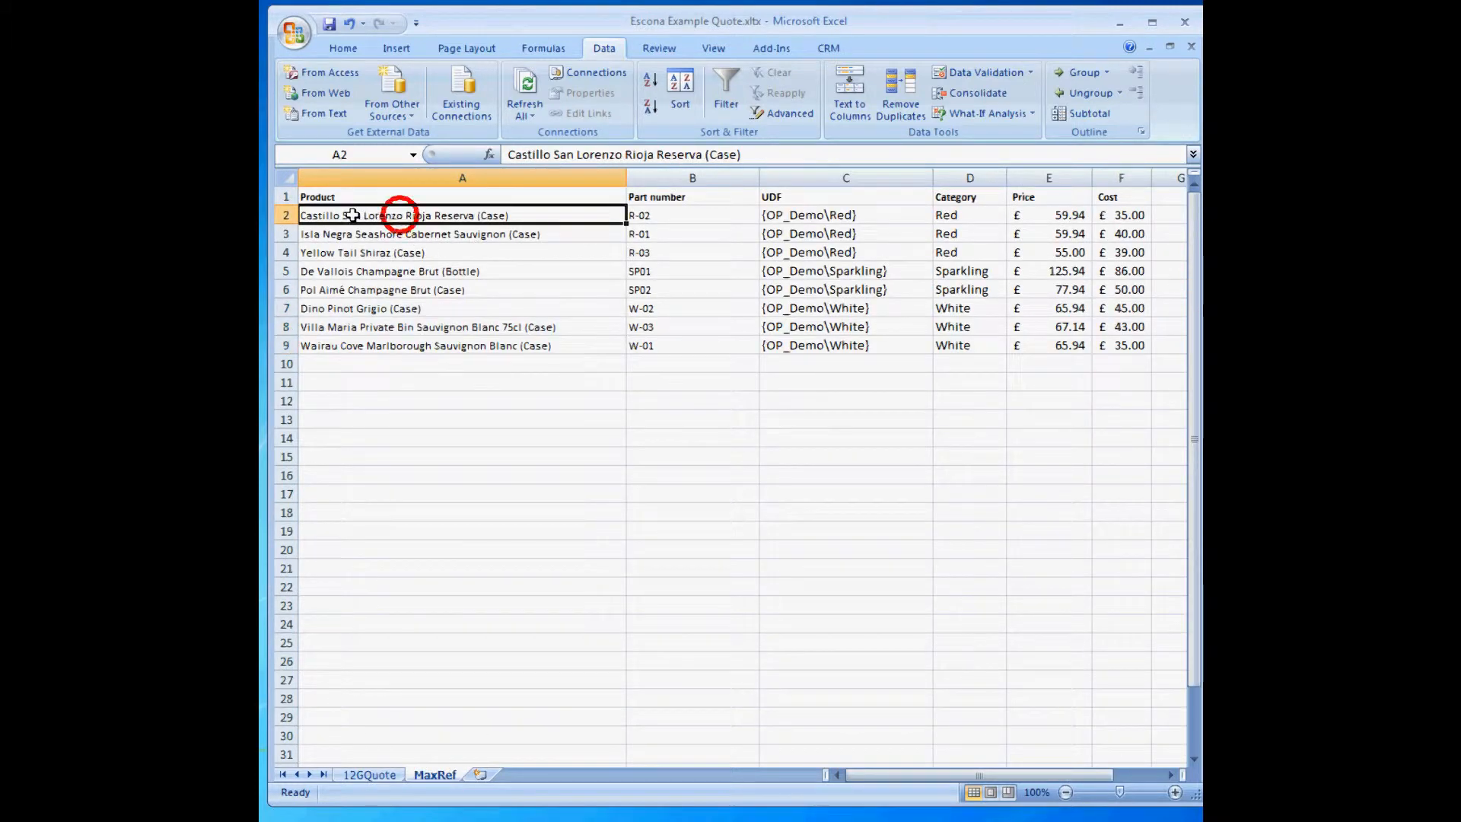
left_click_drag(375, 215, 1116, 253)
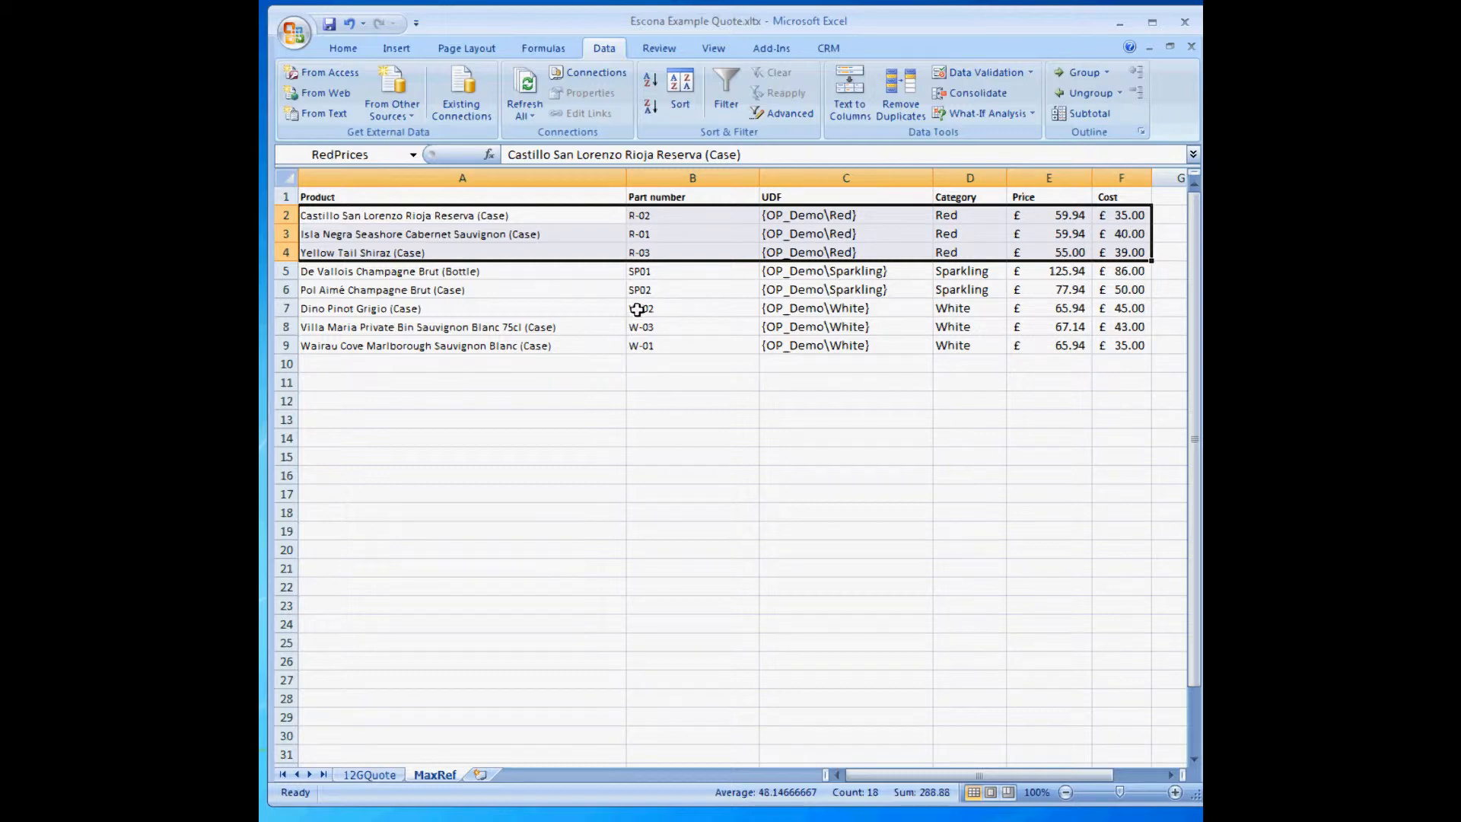
left_click(606, 435)
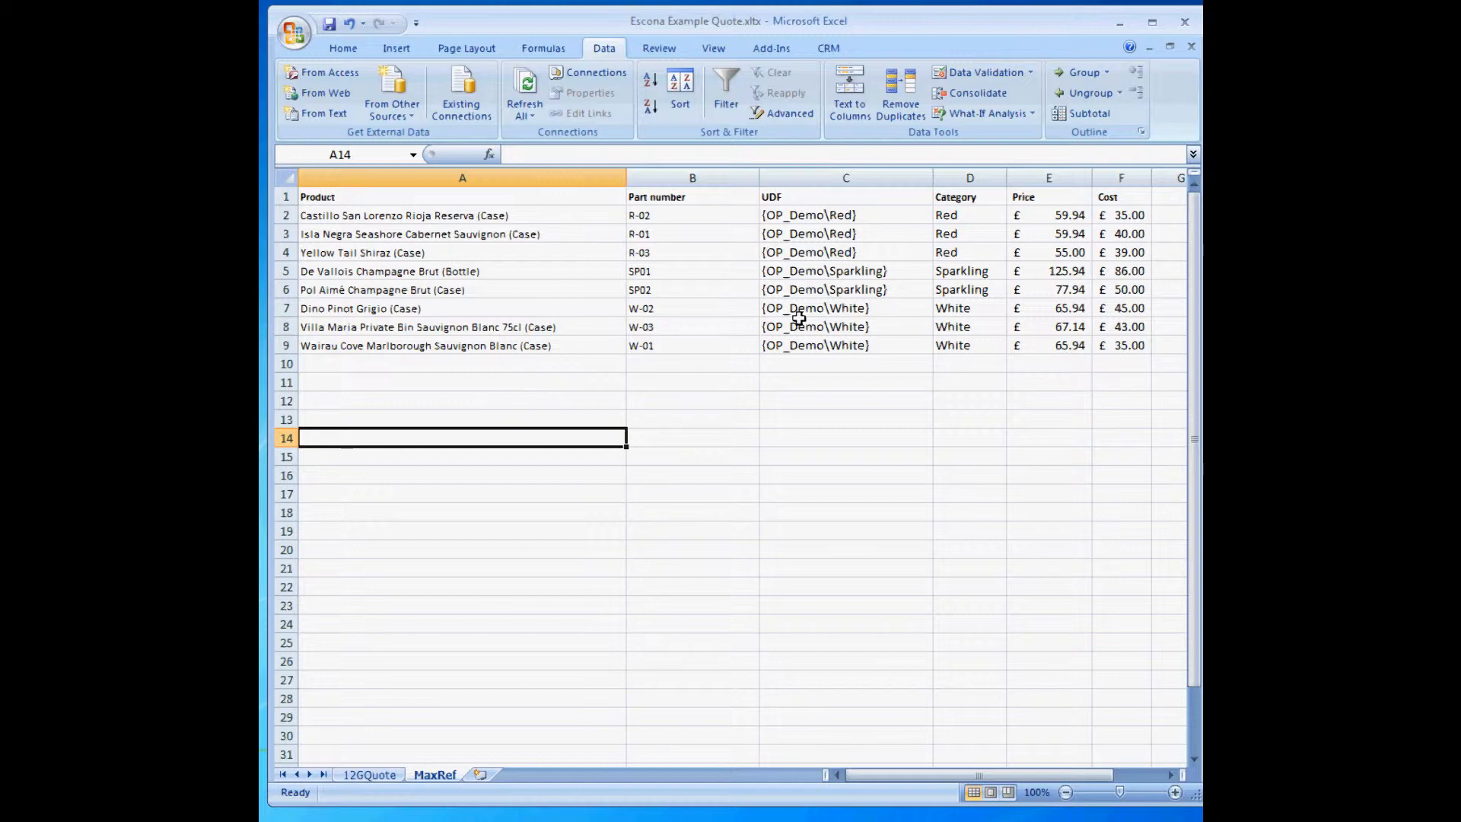
Step: Examine the UDF merge fields for the red, sparkling and white wines in column C of MaxRef
left_click(804, 219)
left_click(804, 233)
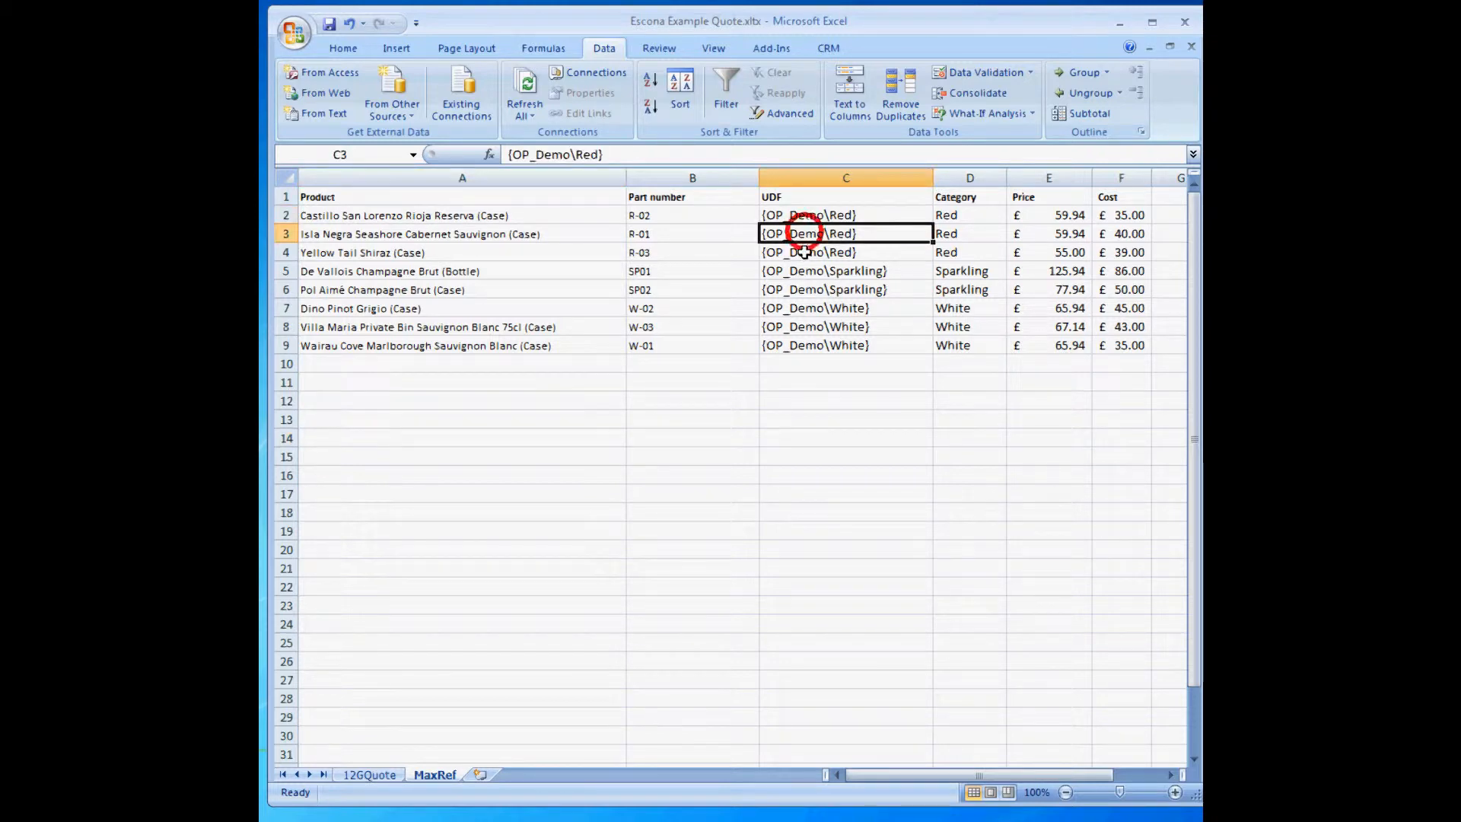
left_click(804, 252)
left_click(806, 289)
left_click(808, 327)
left_click(812, 342)
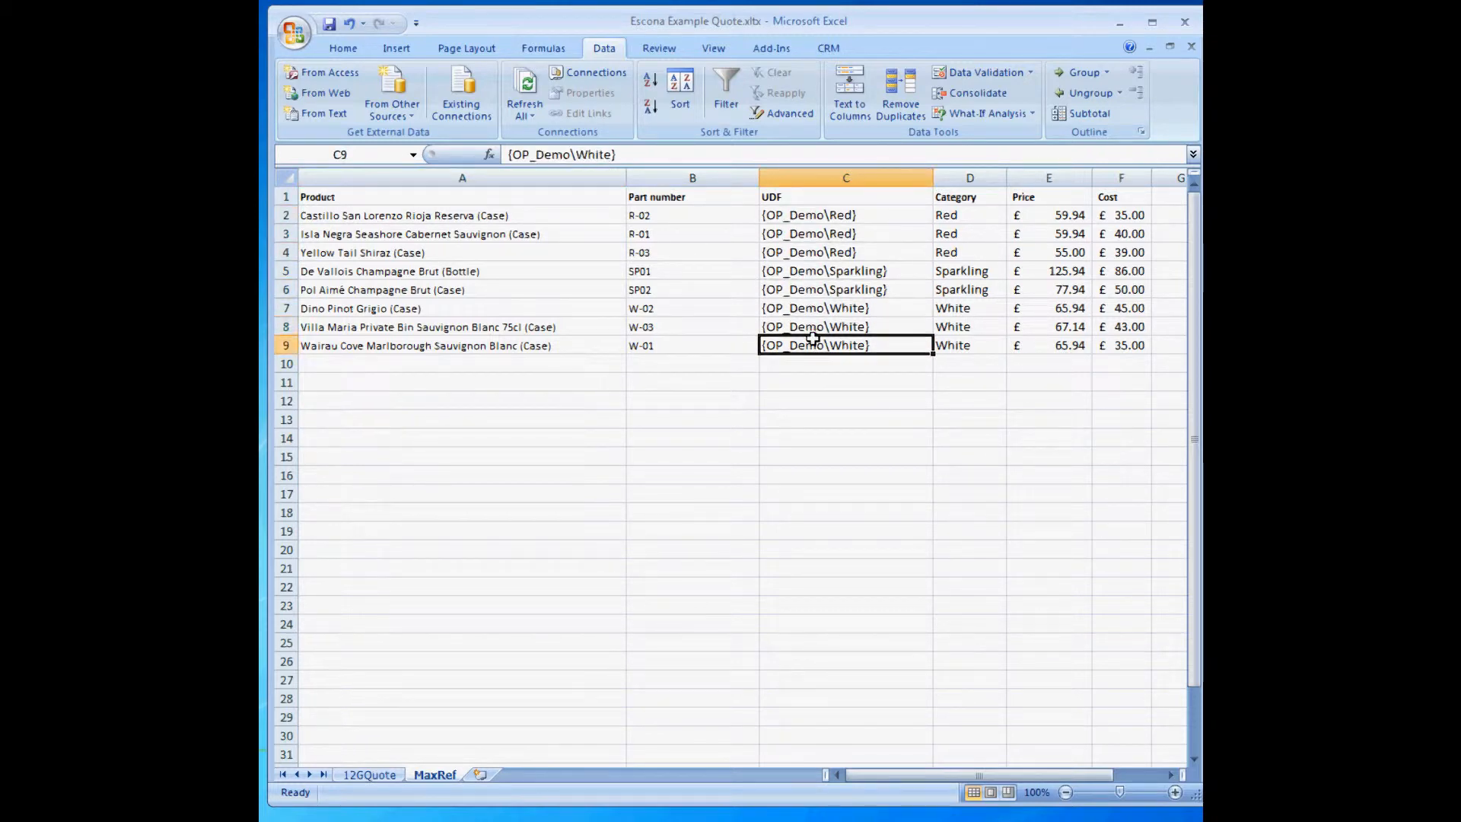
left_click(813, 340)
Step: Open the Maximizer merge fields for cell C10, list the Opportunity fields and enable the Writable option
left_click(830, 367)
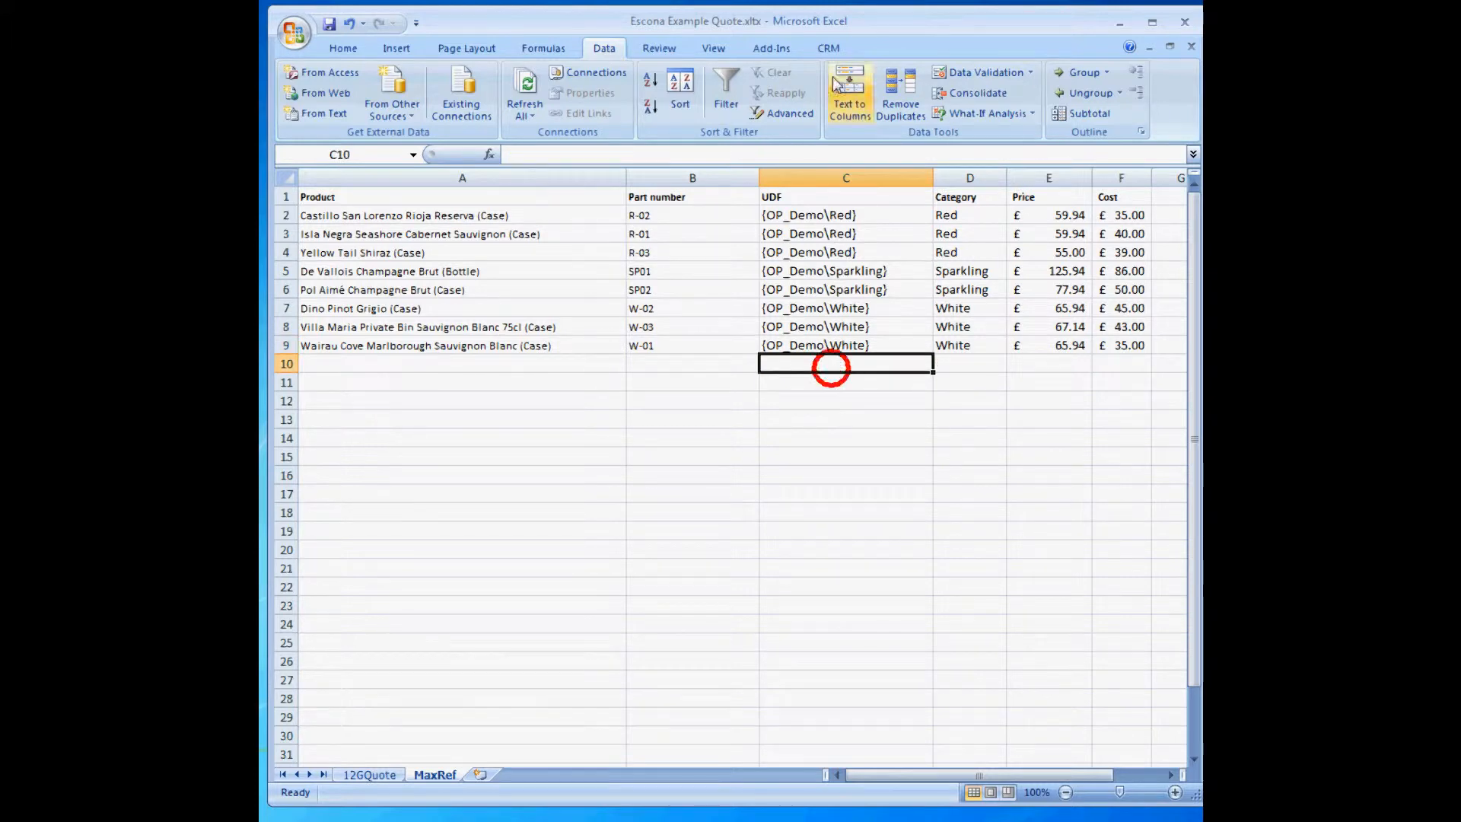
left_click(828, 49)
left_click(767, 72)
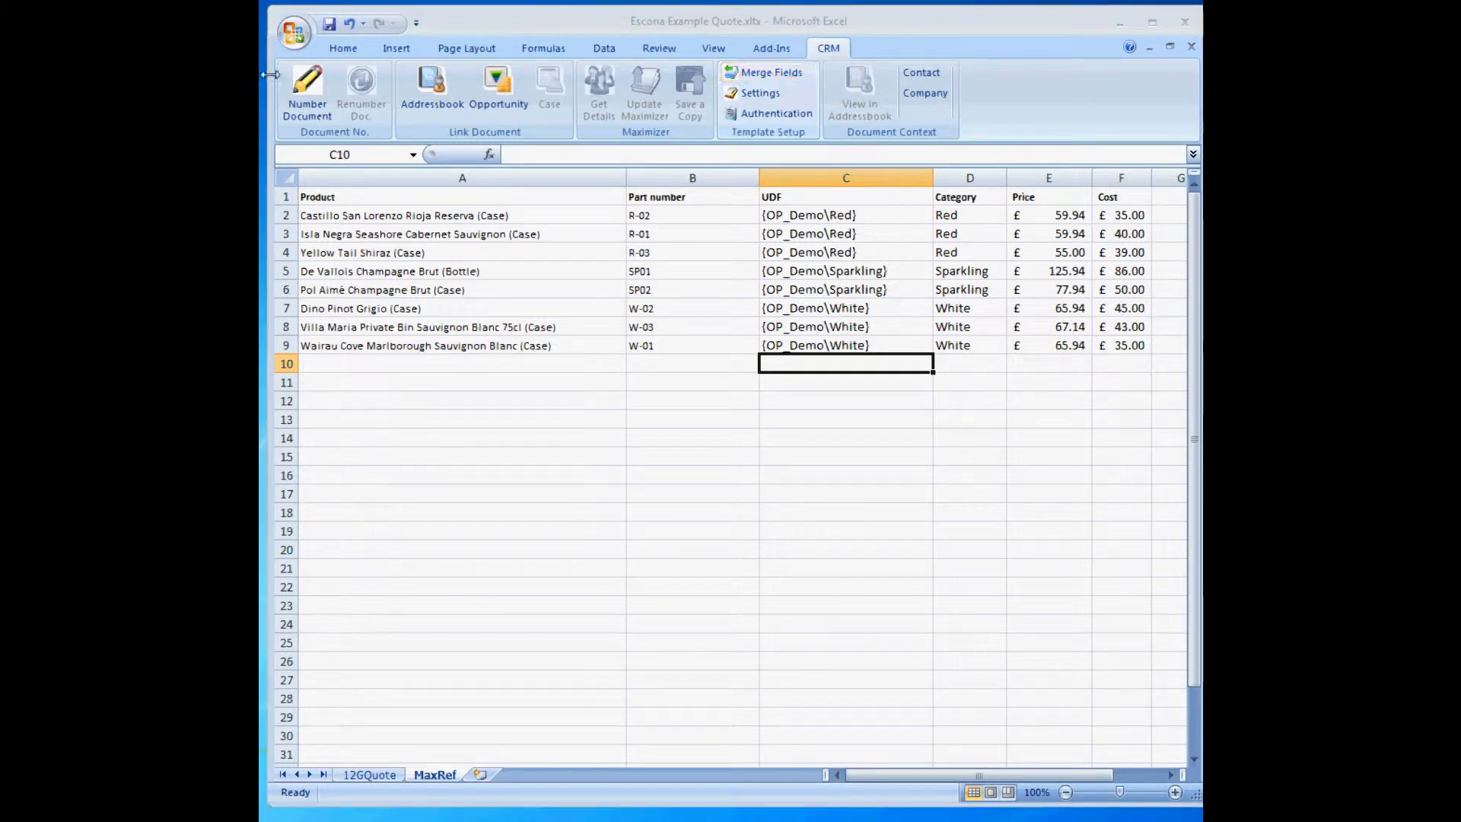
left_click_drag(376, 176, 565, 205)
left_click(560, 237)
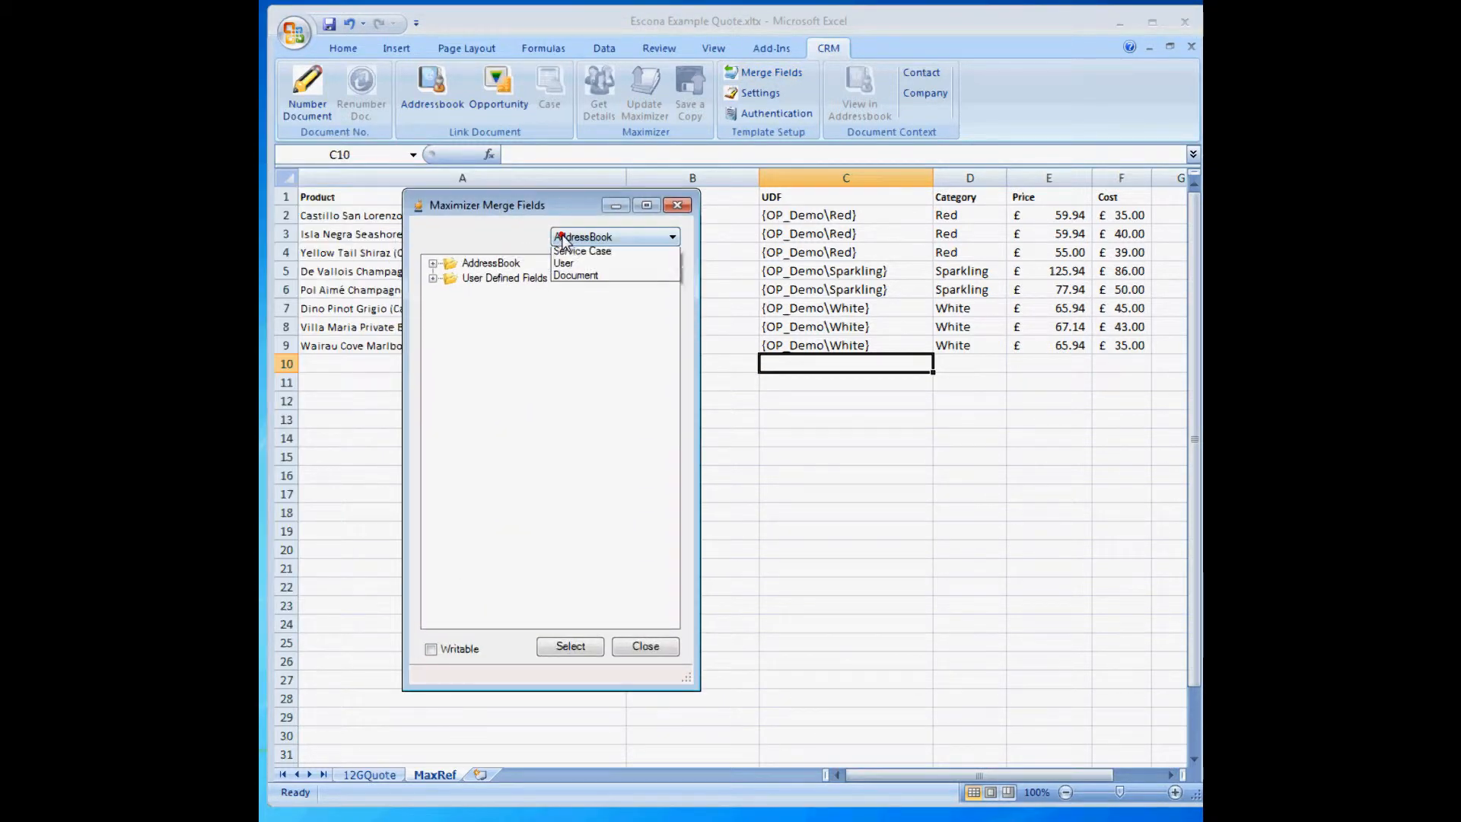
left_click(566, 261)
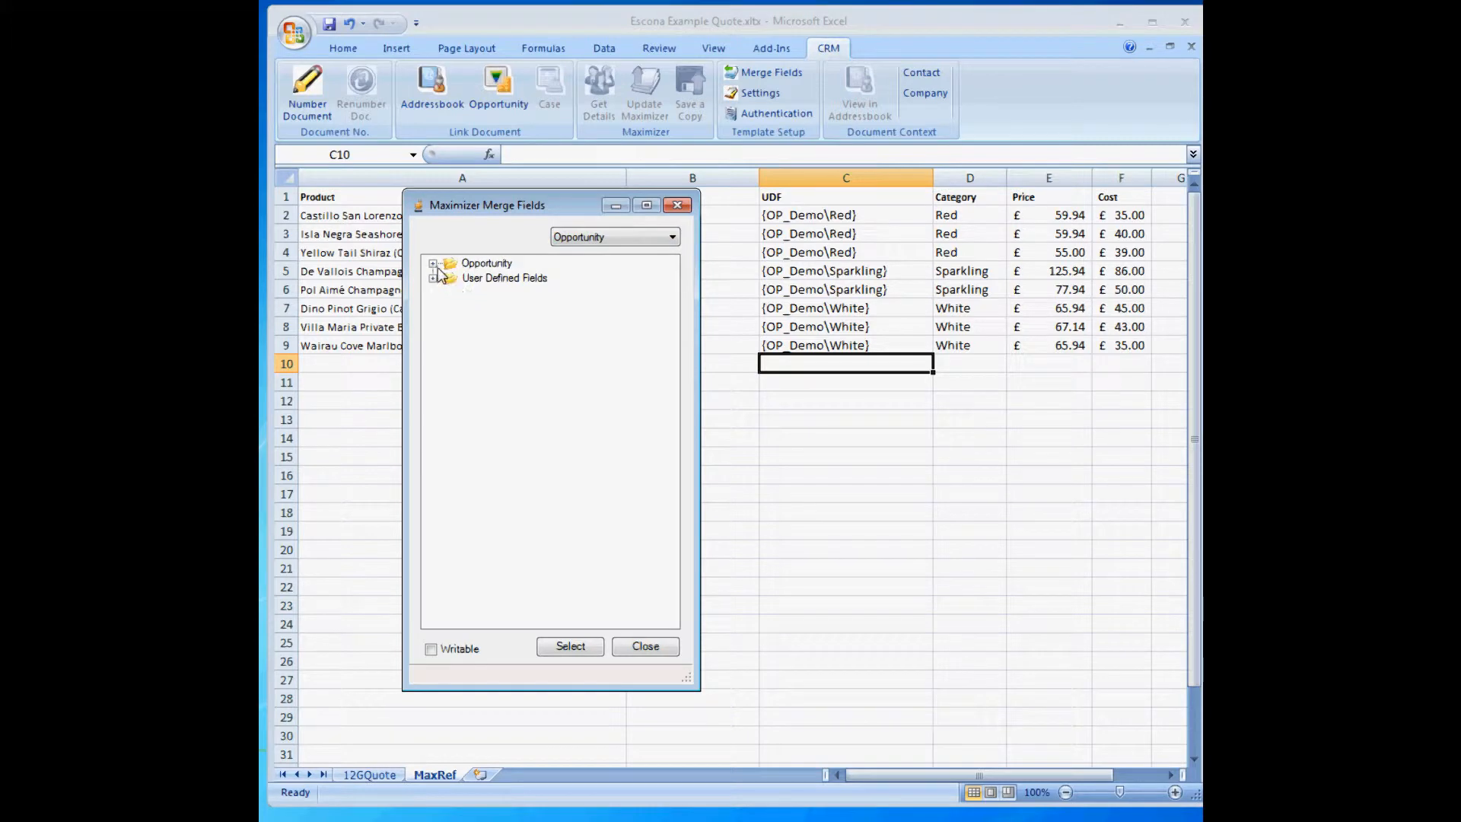
left_click(433, 264)
left_click(433, 263)
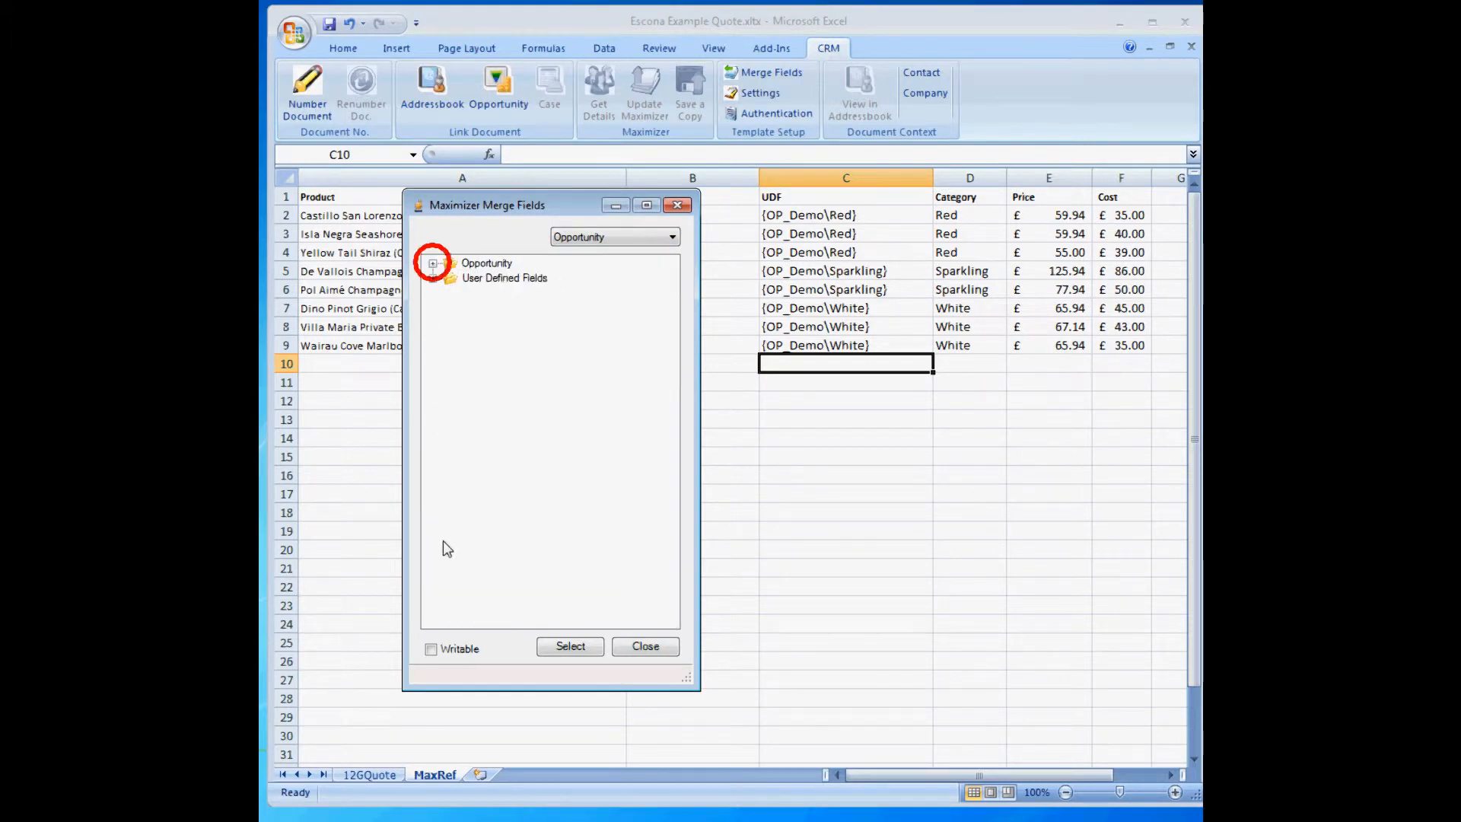
left_click(452, 650)
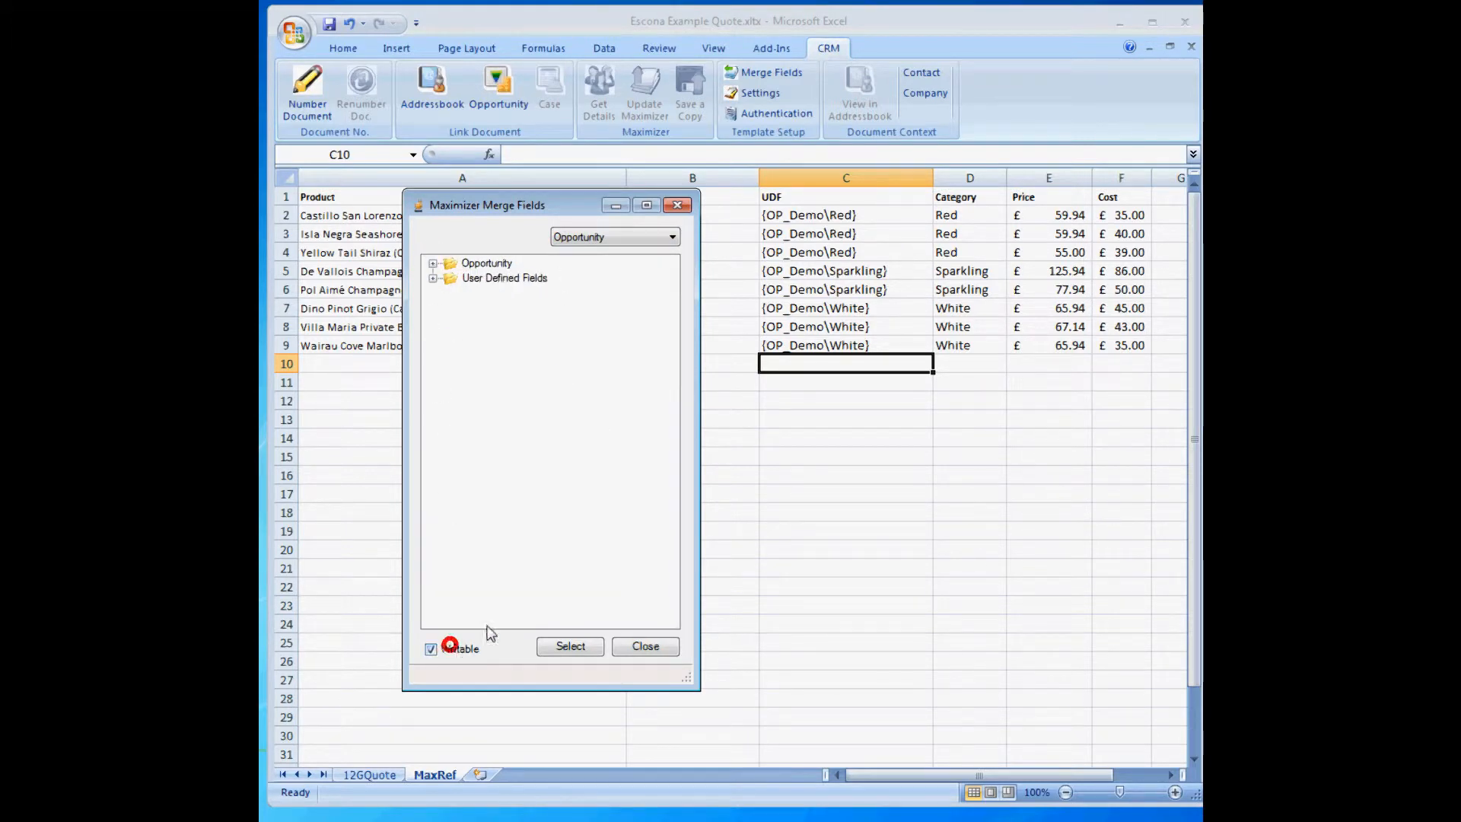
Step: Insert the Red field from the Demo folder of the User Defined Fields into C10 and close the merge fields dialog
left_click(433, 278)
left_click(450, 382)
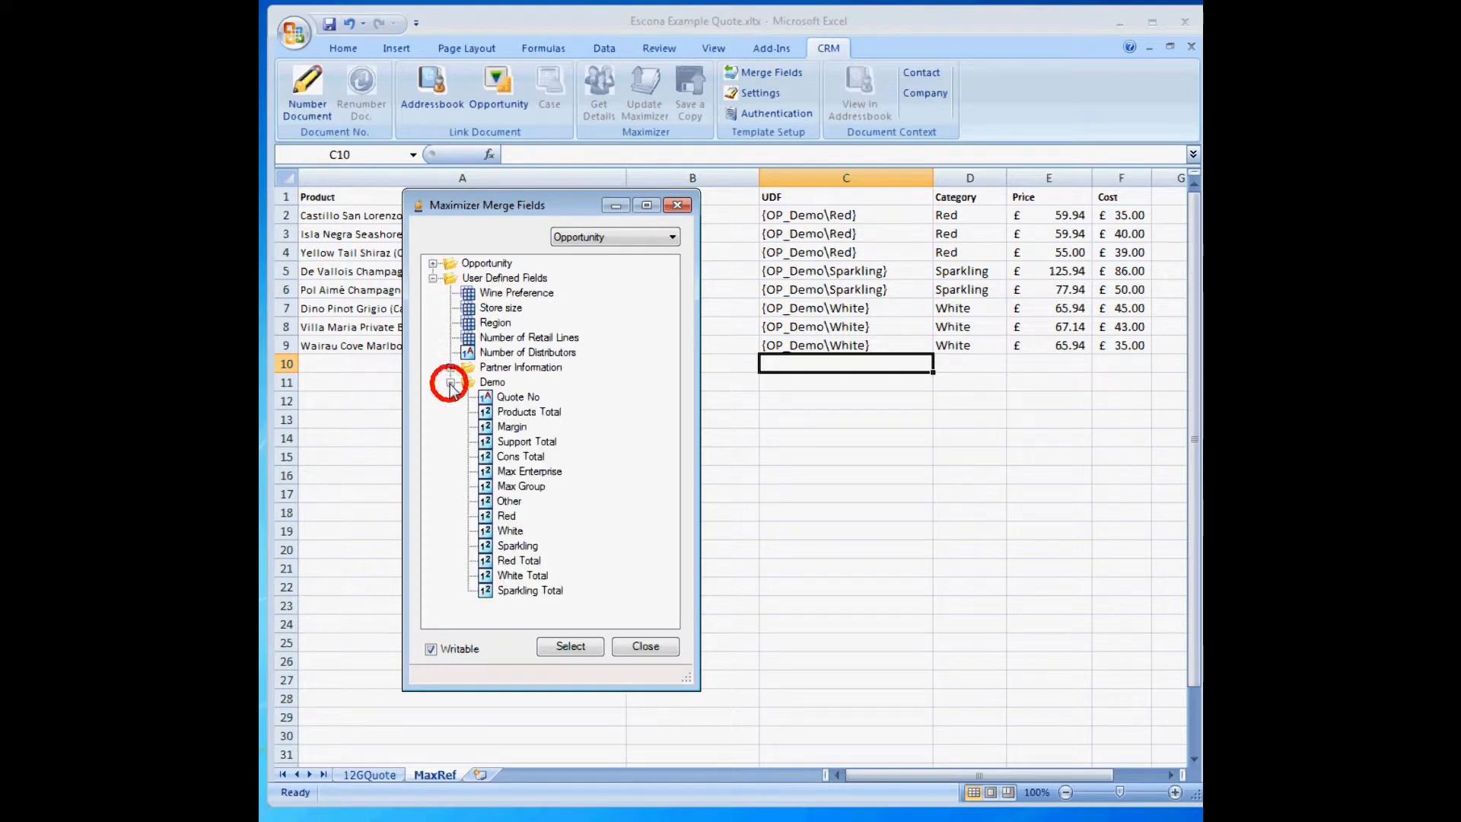
left_click(523, 567)
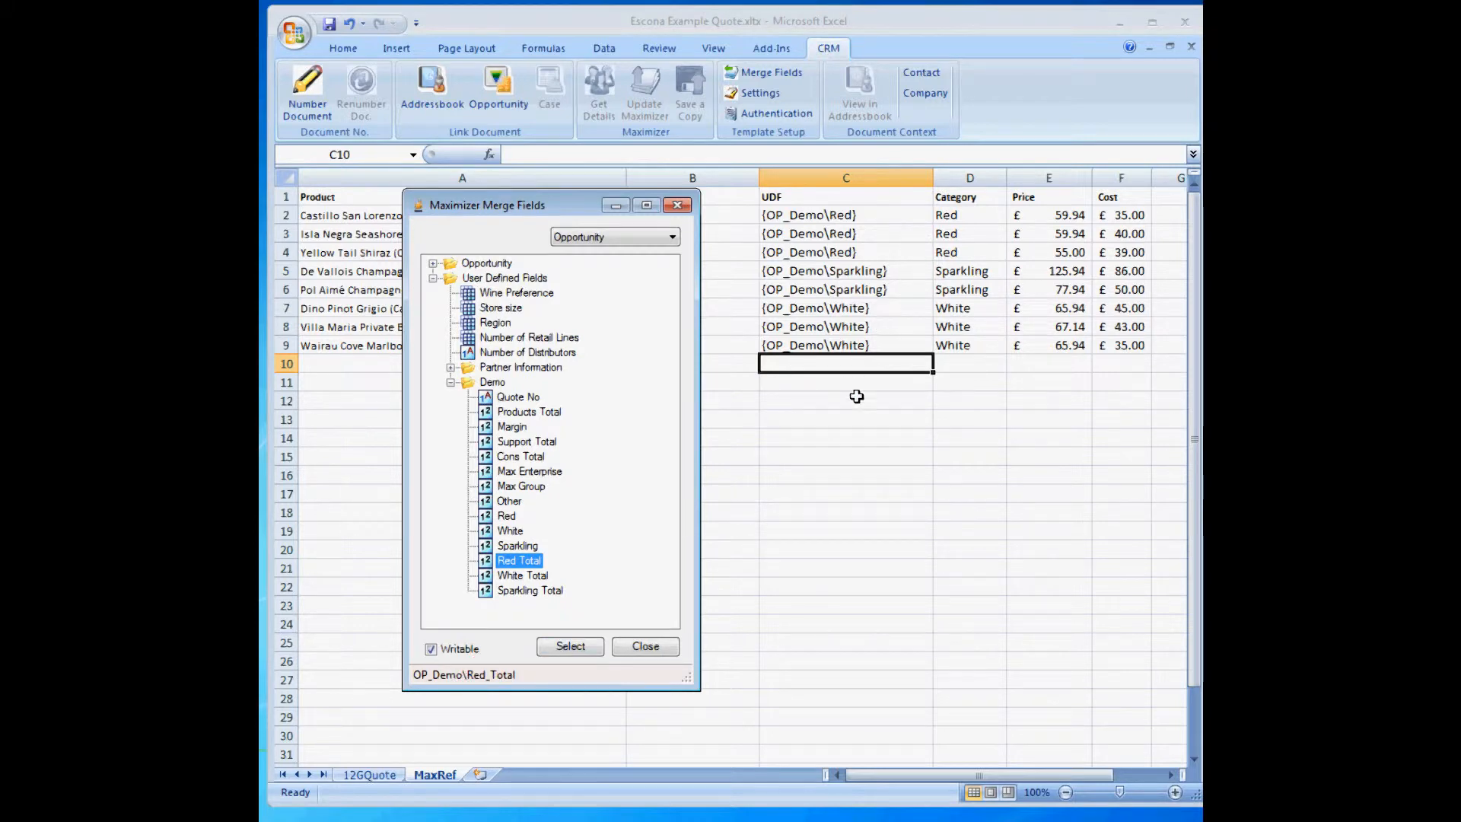
left_click(509, 516)
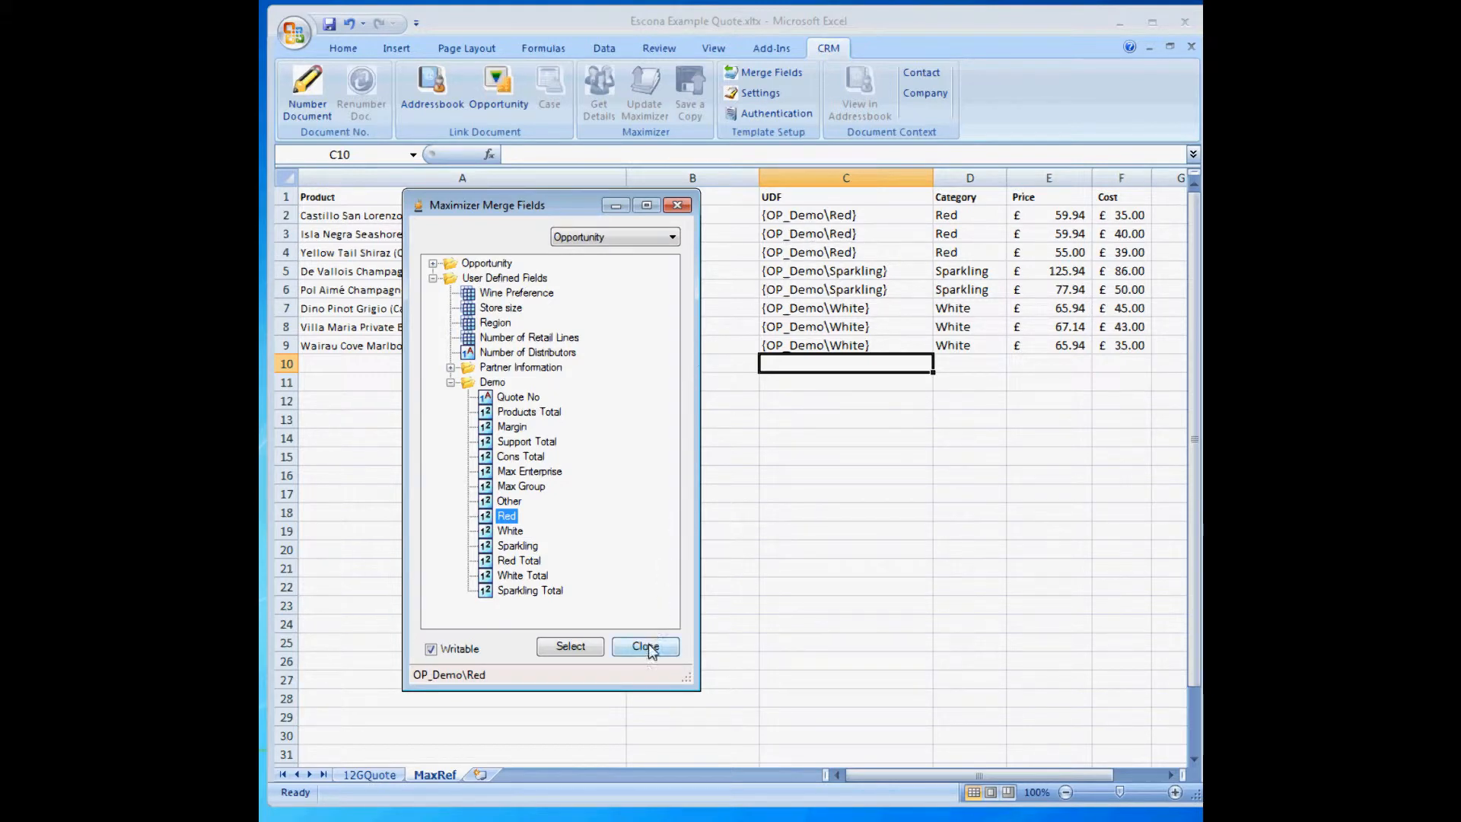
left_click(571, 647)
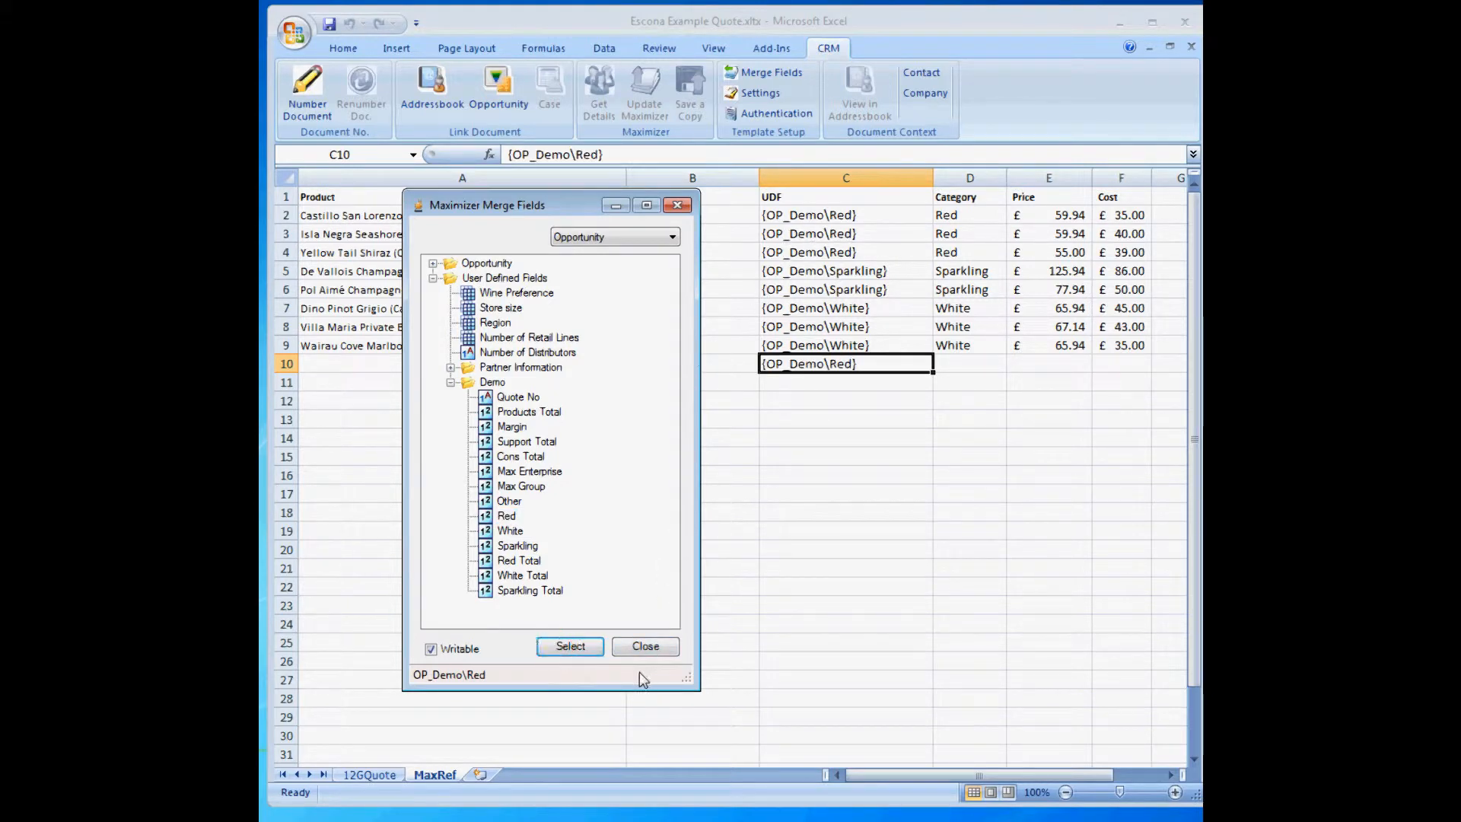
left_click(645, 647)
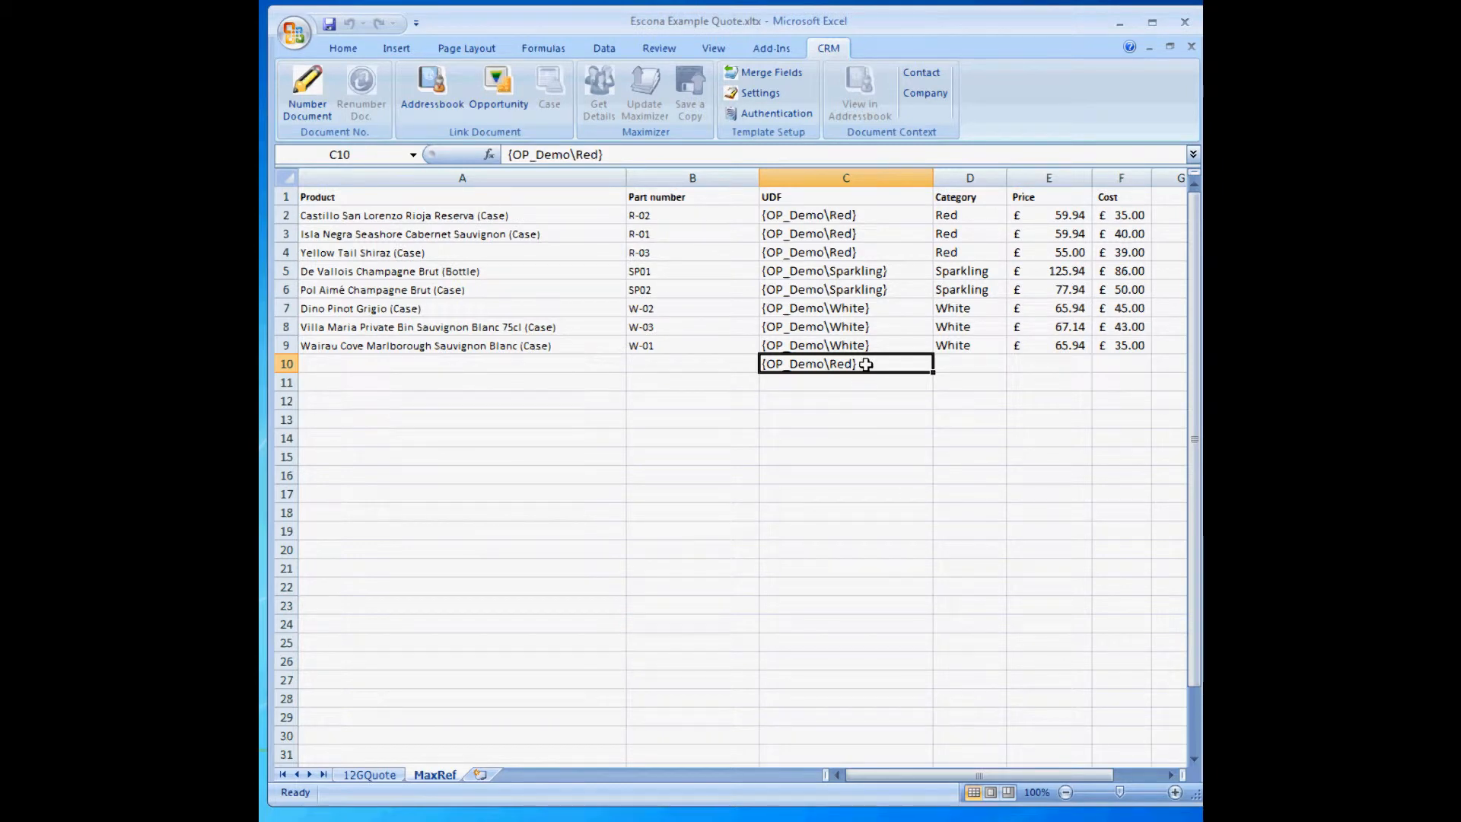
Step: Clear the merge field from cell C10 on MaxRef
left_click_drag(630, 154, 503, 156)
key("BackSpace")
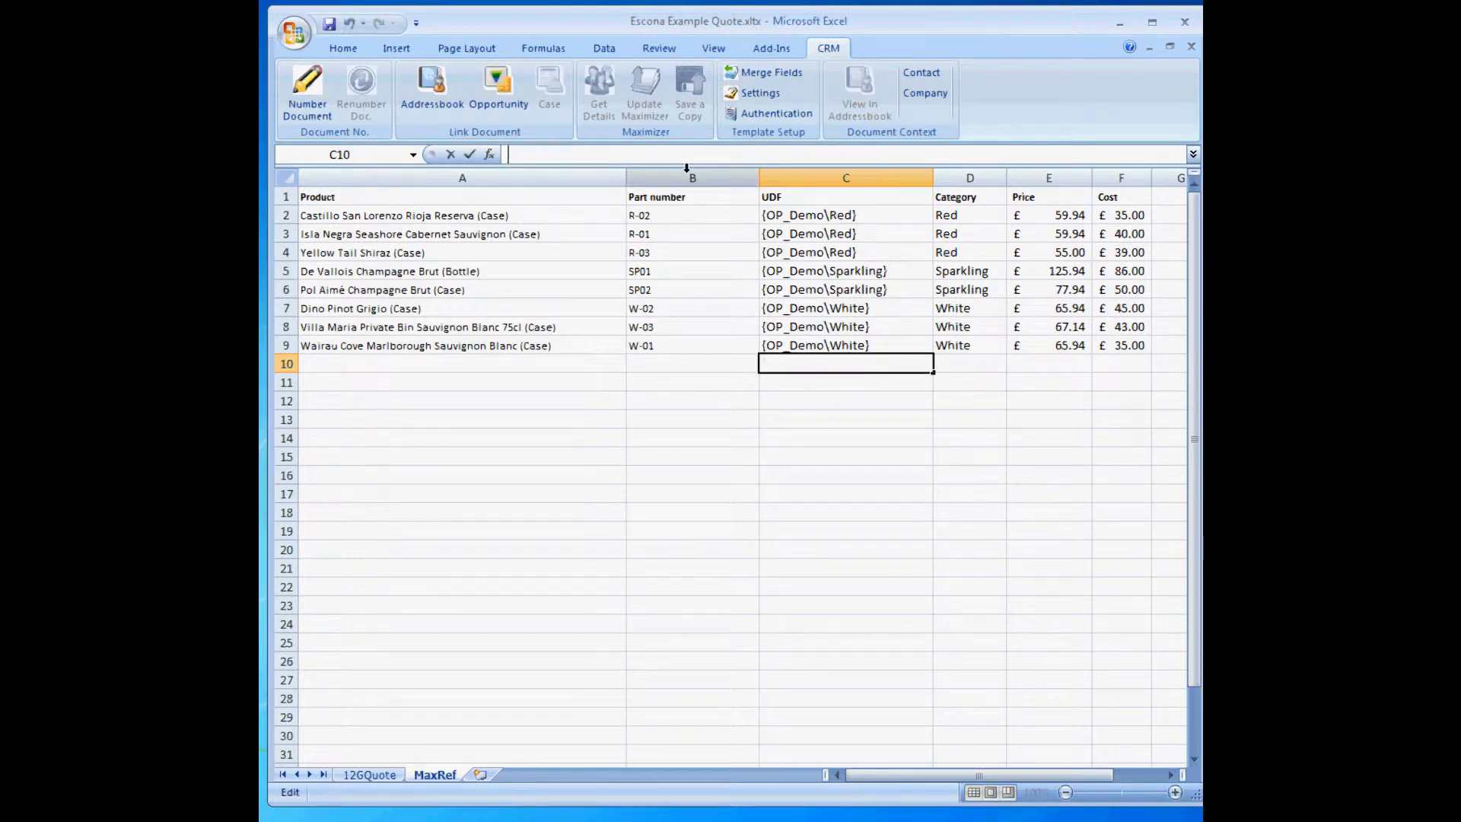
left_click(884, 480)
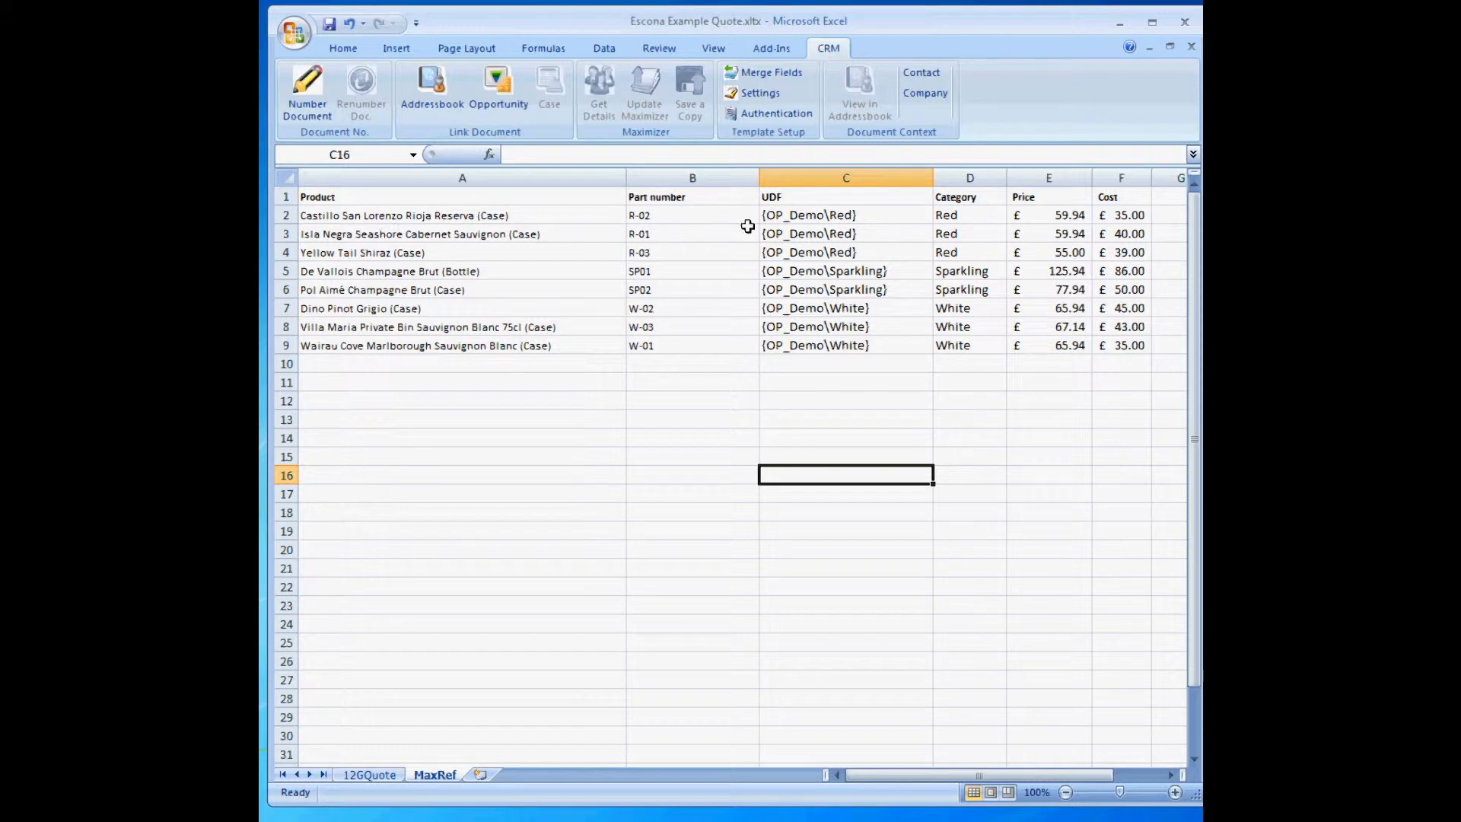
Step: Examine the first two red wine product names and the Isla Negra row's part number and UDF field on MaxRef
left_click(471, 219)
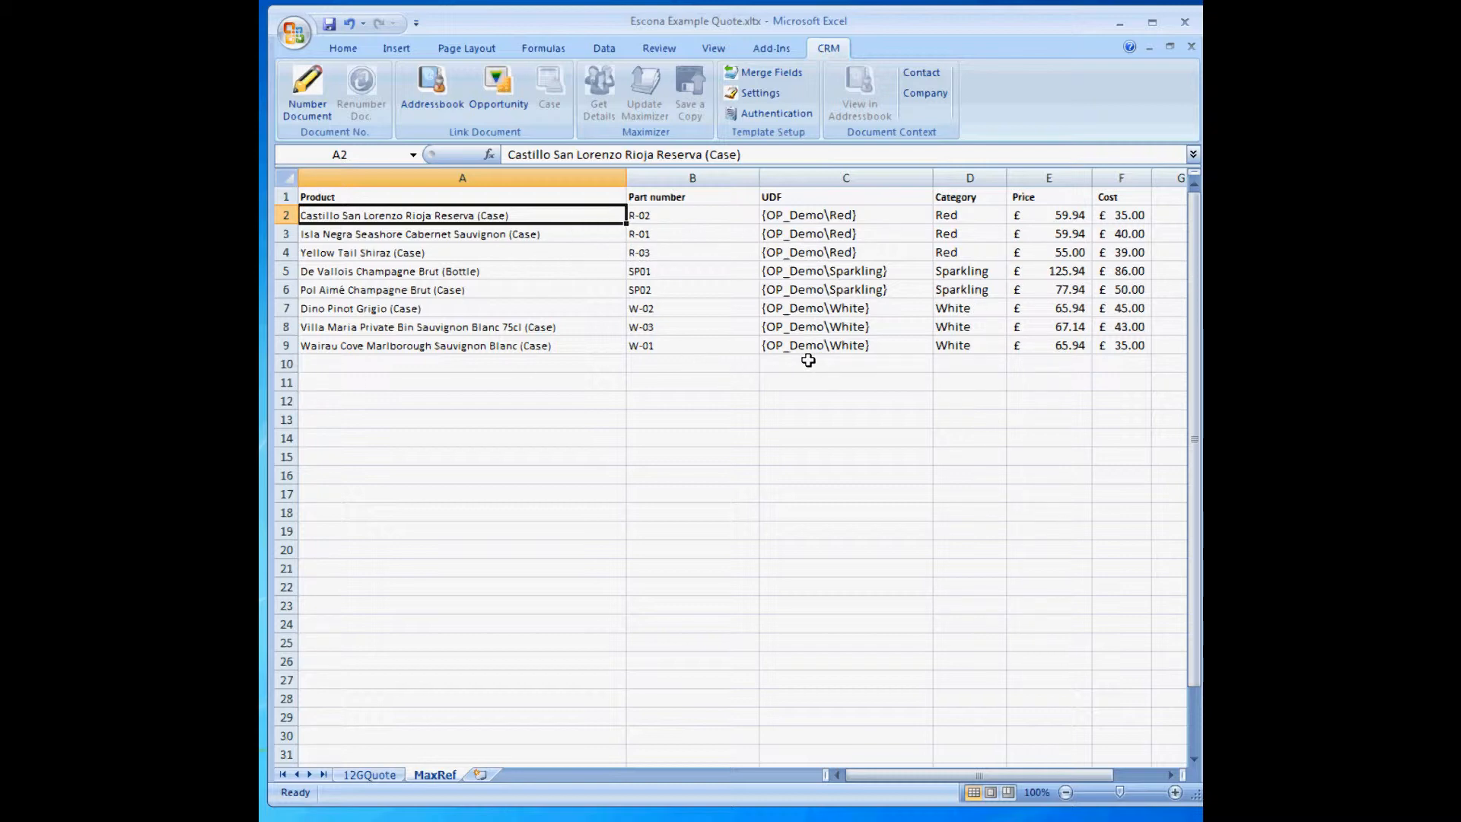
left_click(472, 234)
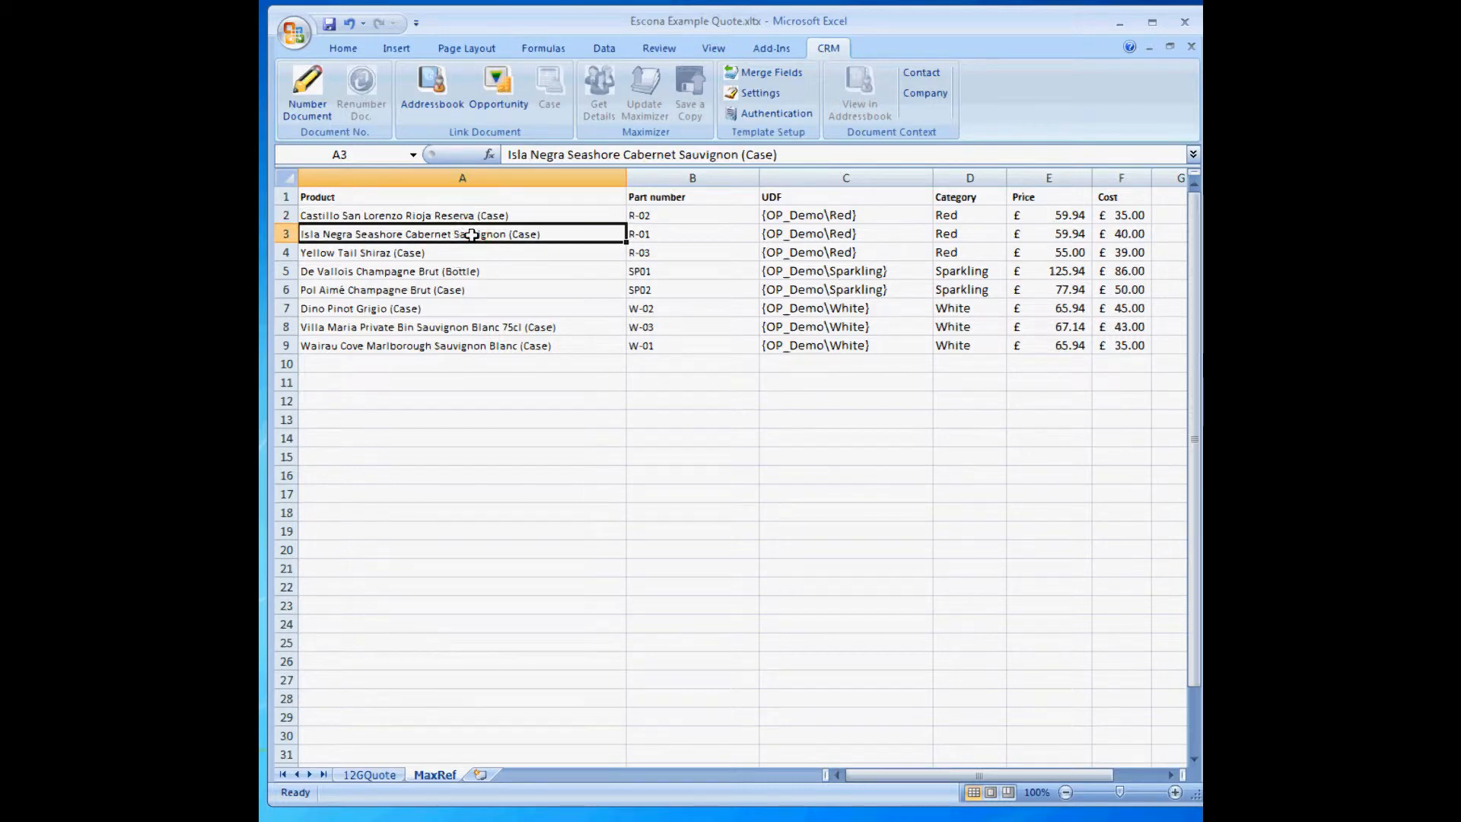
left_click(665, 238)
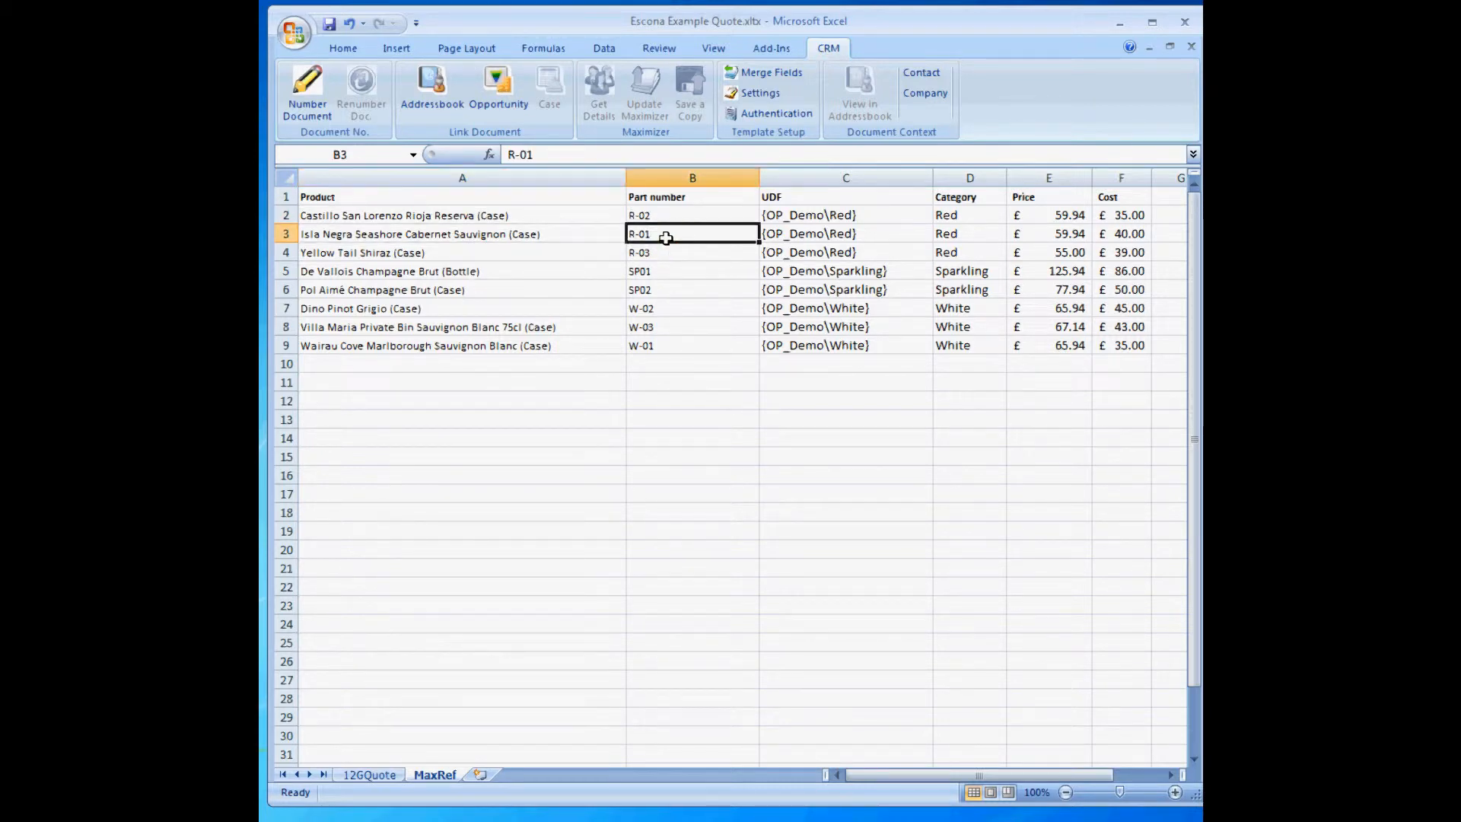
left_click(845, 235)
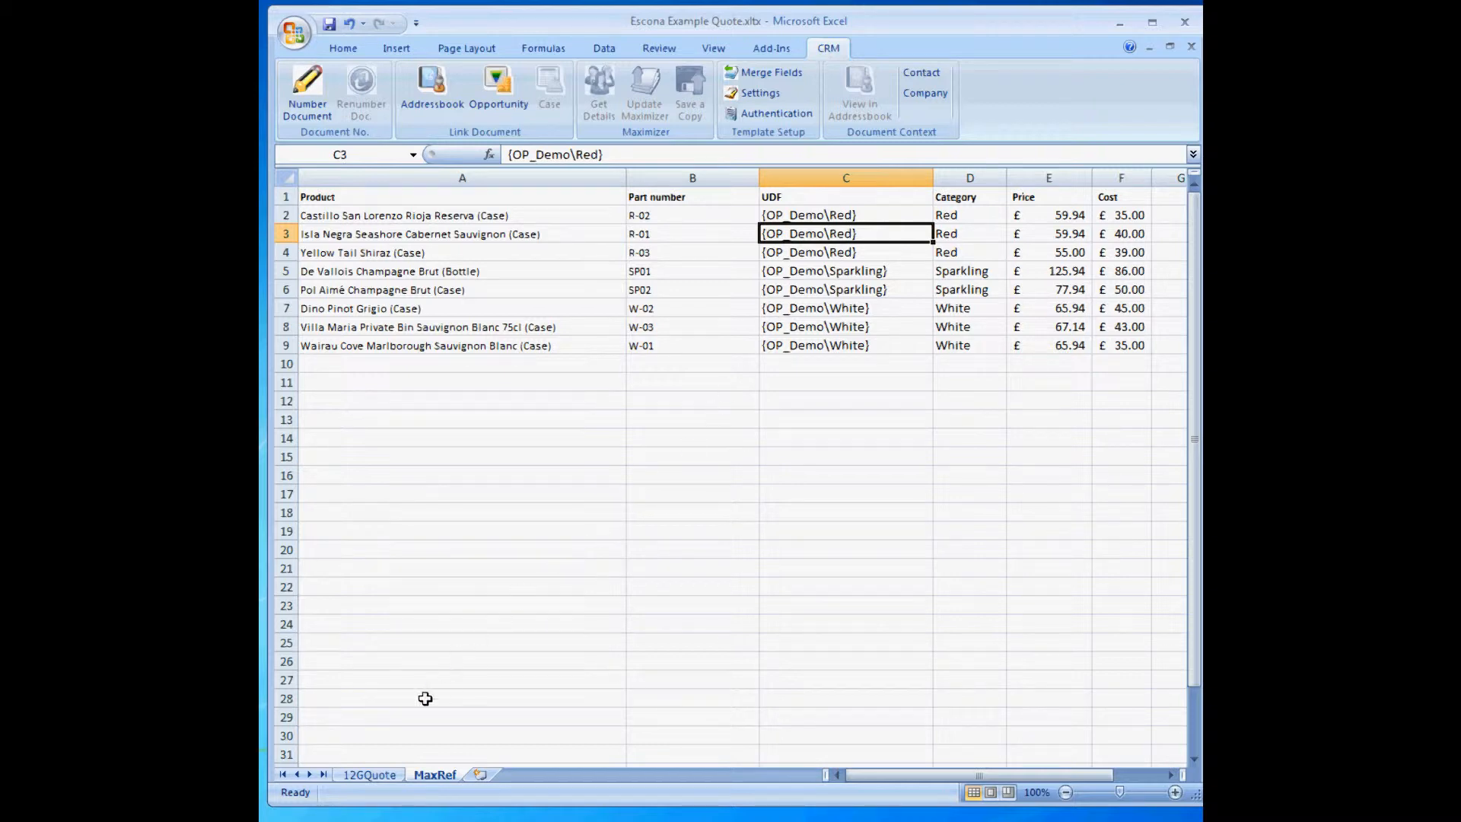
Step: Choose Castillo San Lorenzo Rioja Reserva (Case) as the description in the first Red Wine row of 12GQuote
left_click(371, 774)
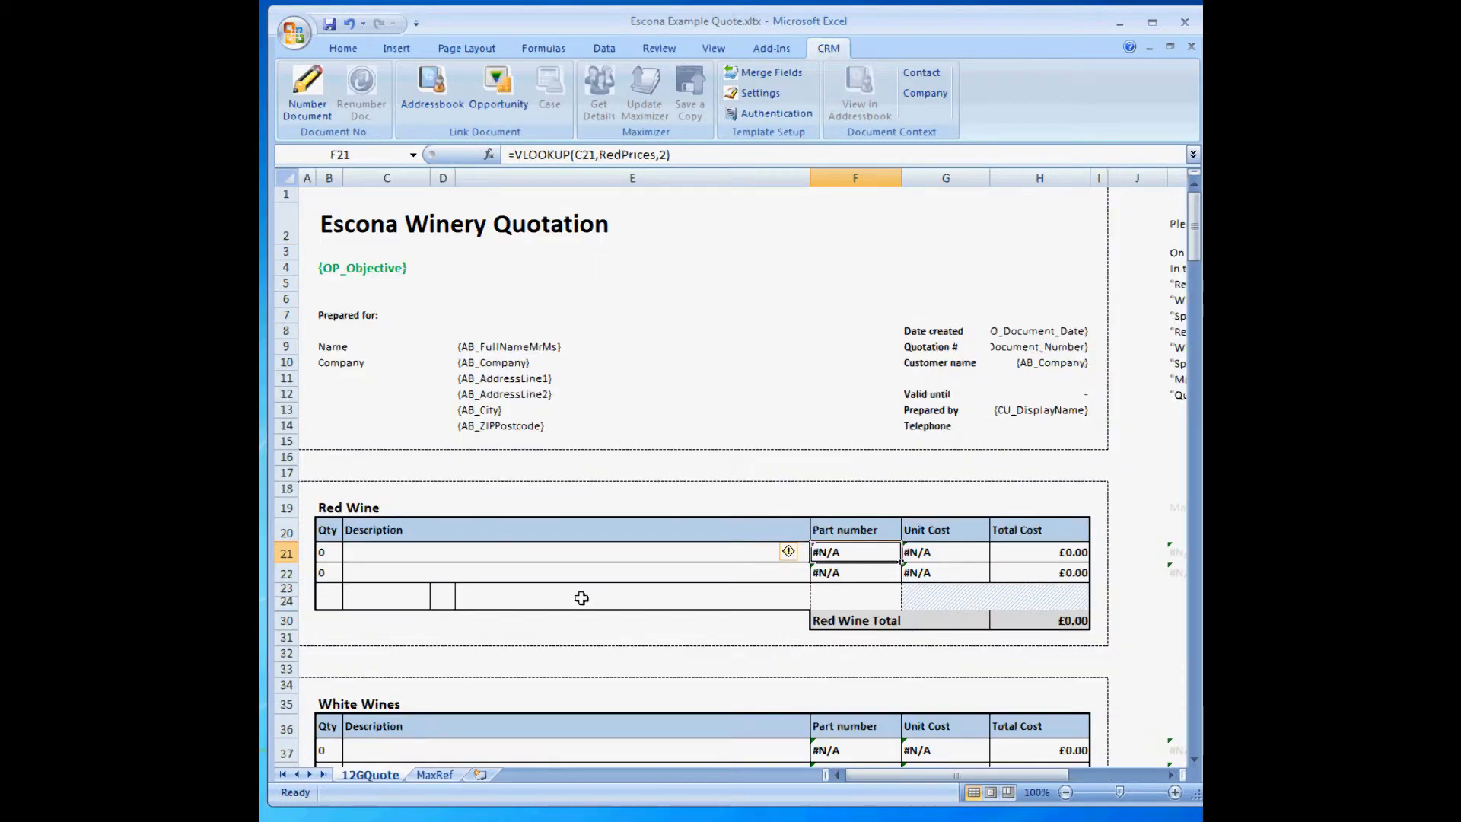
left_click(444, 549)
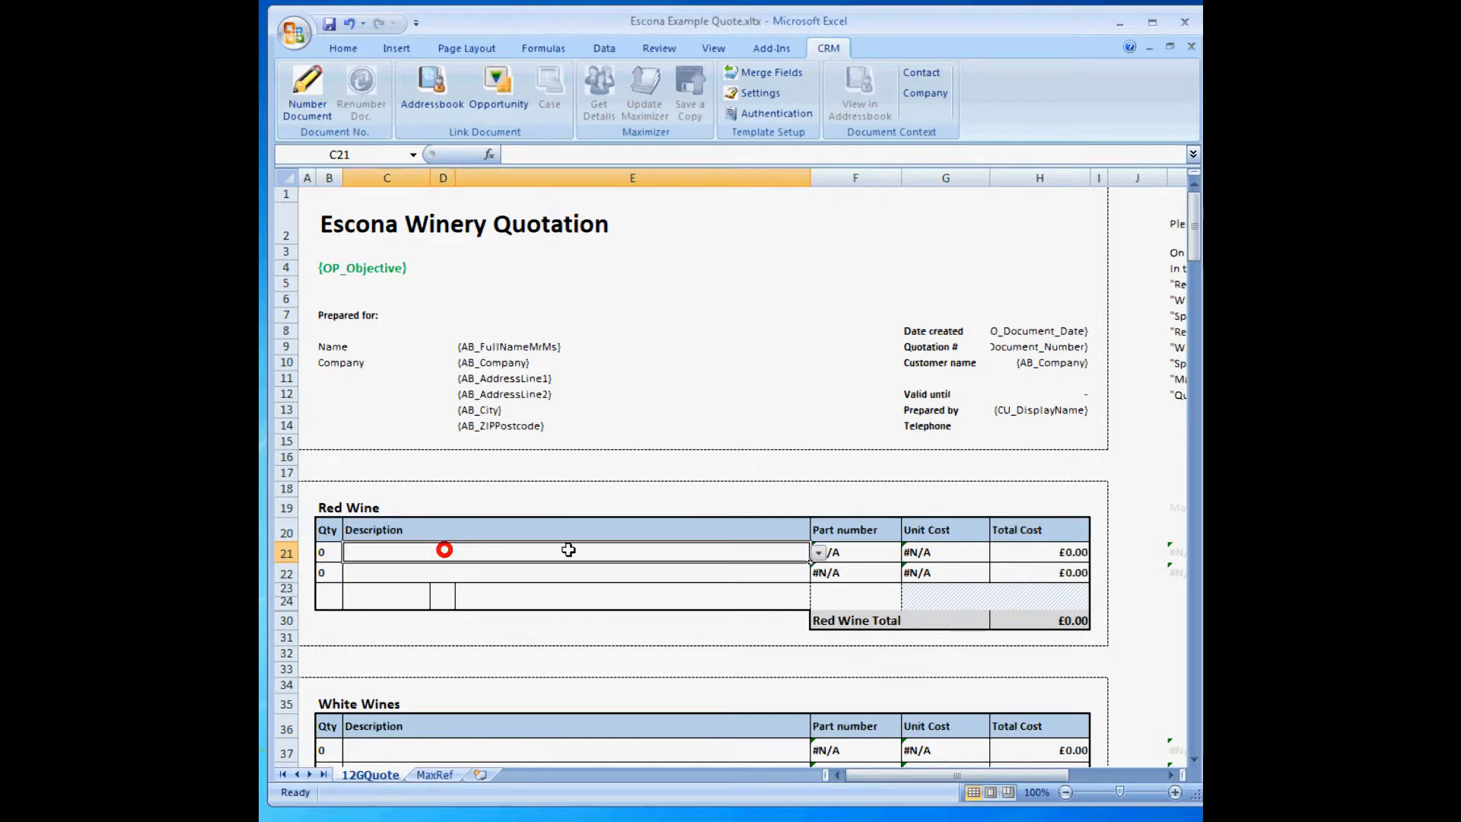
left_click(818, 553)
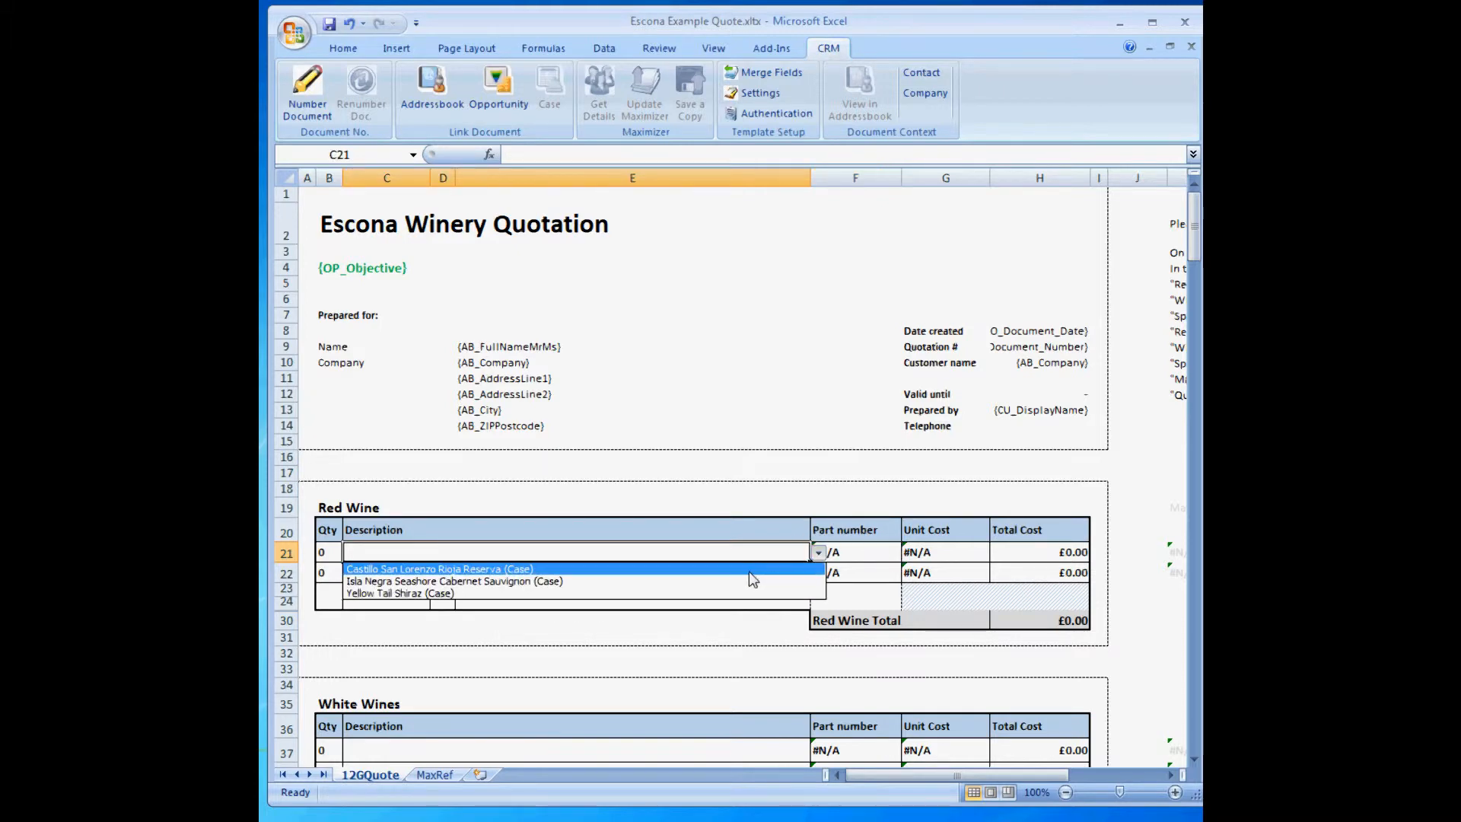
left_click(752, 570)
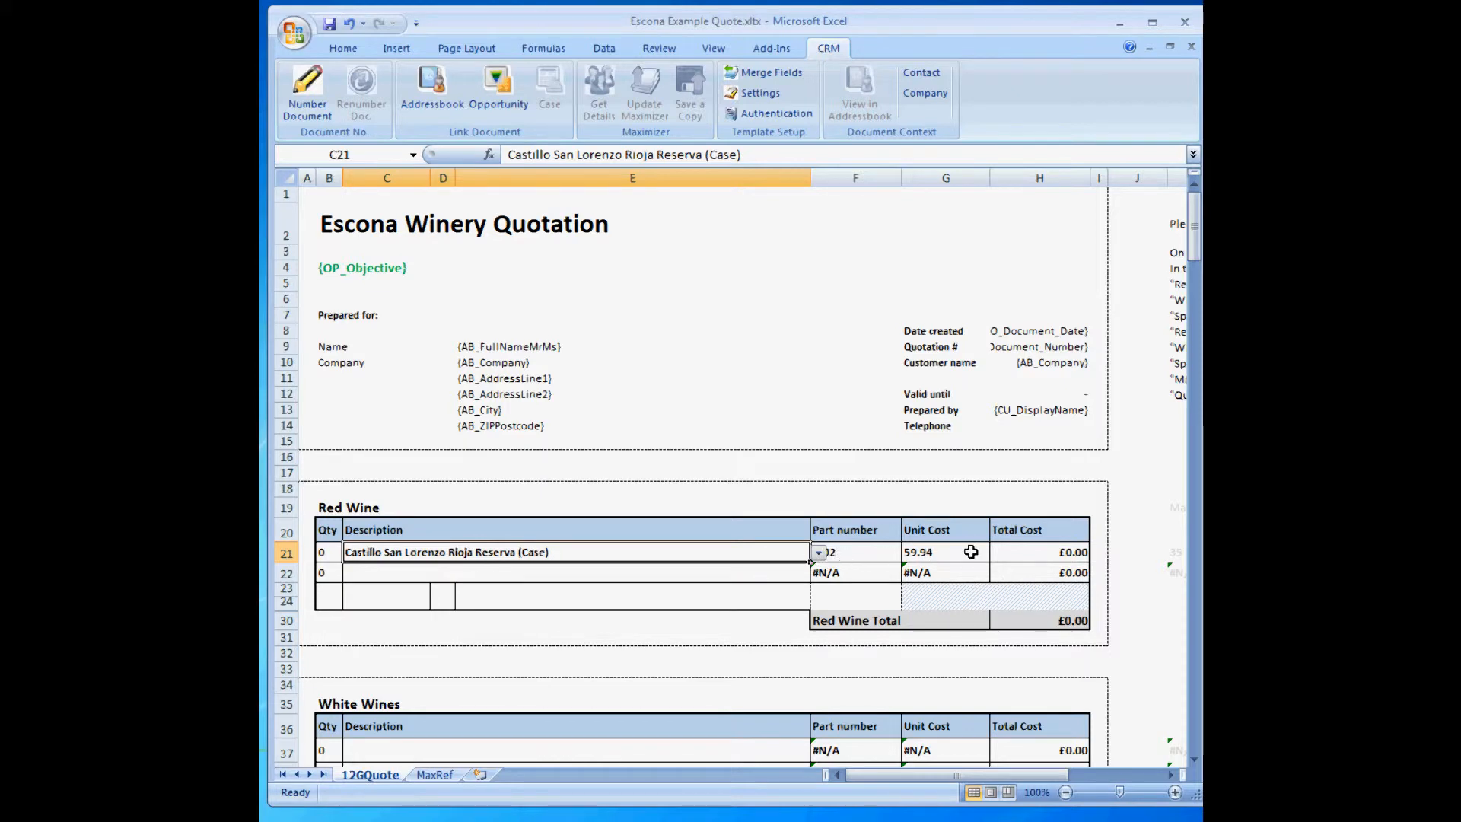
left_click(818, 553)
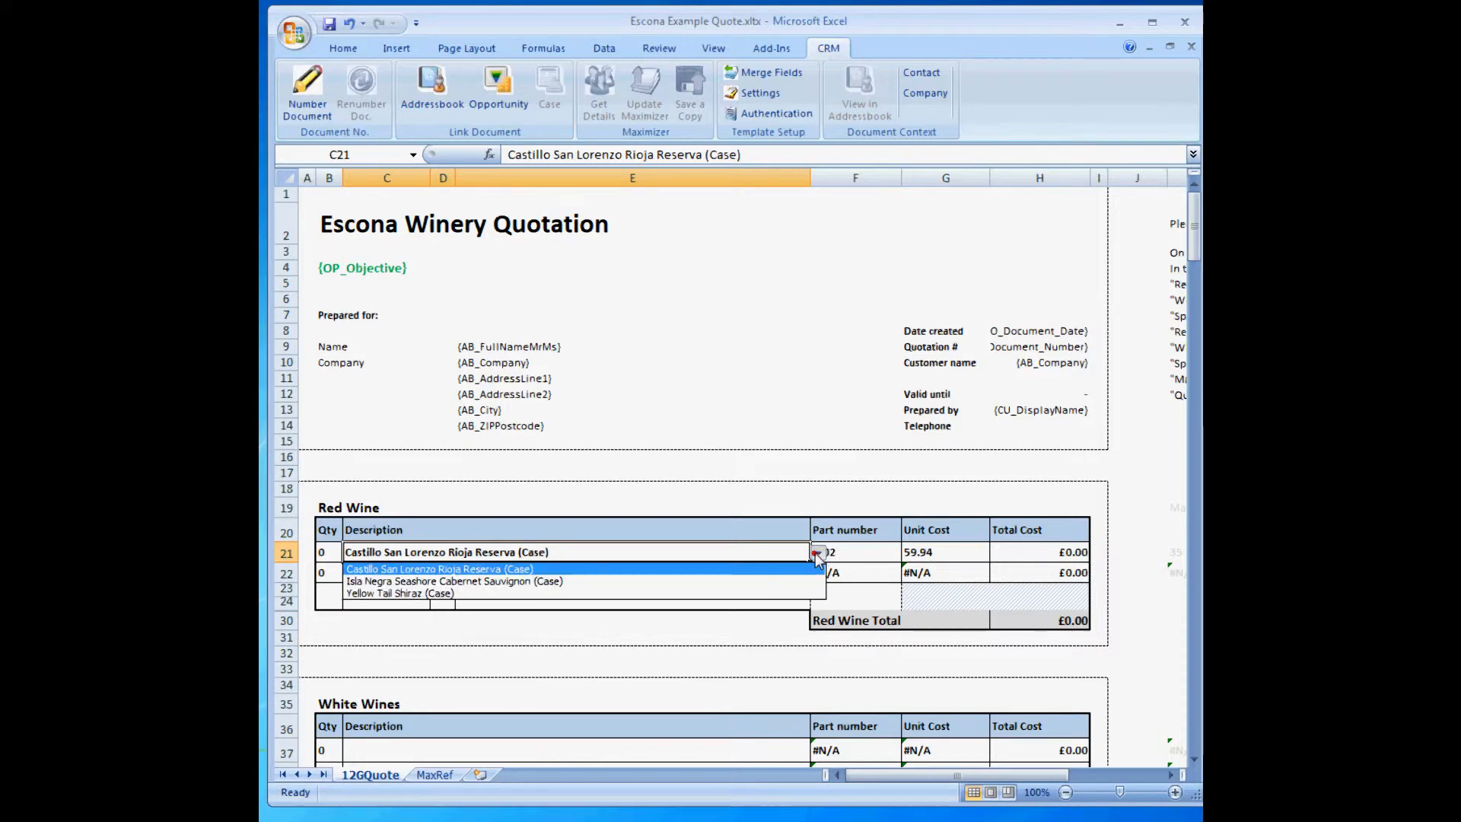
left_click(669, 550)
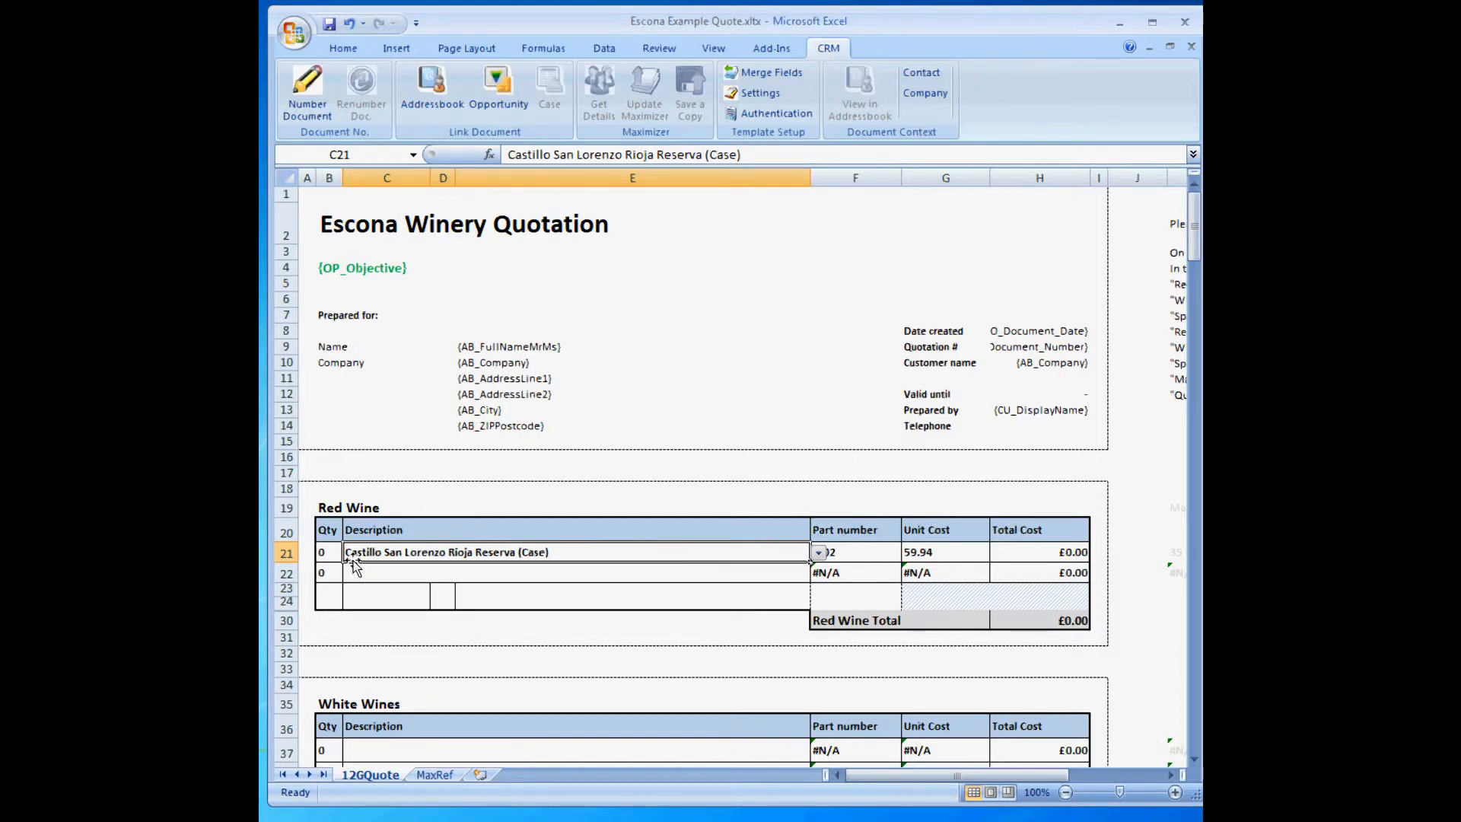
Step: Set the quantity in the first Red Wine row to 3 and check its part number lookup
left_click(321, 558)
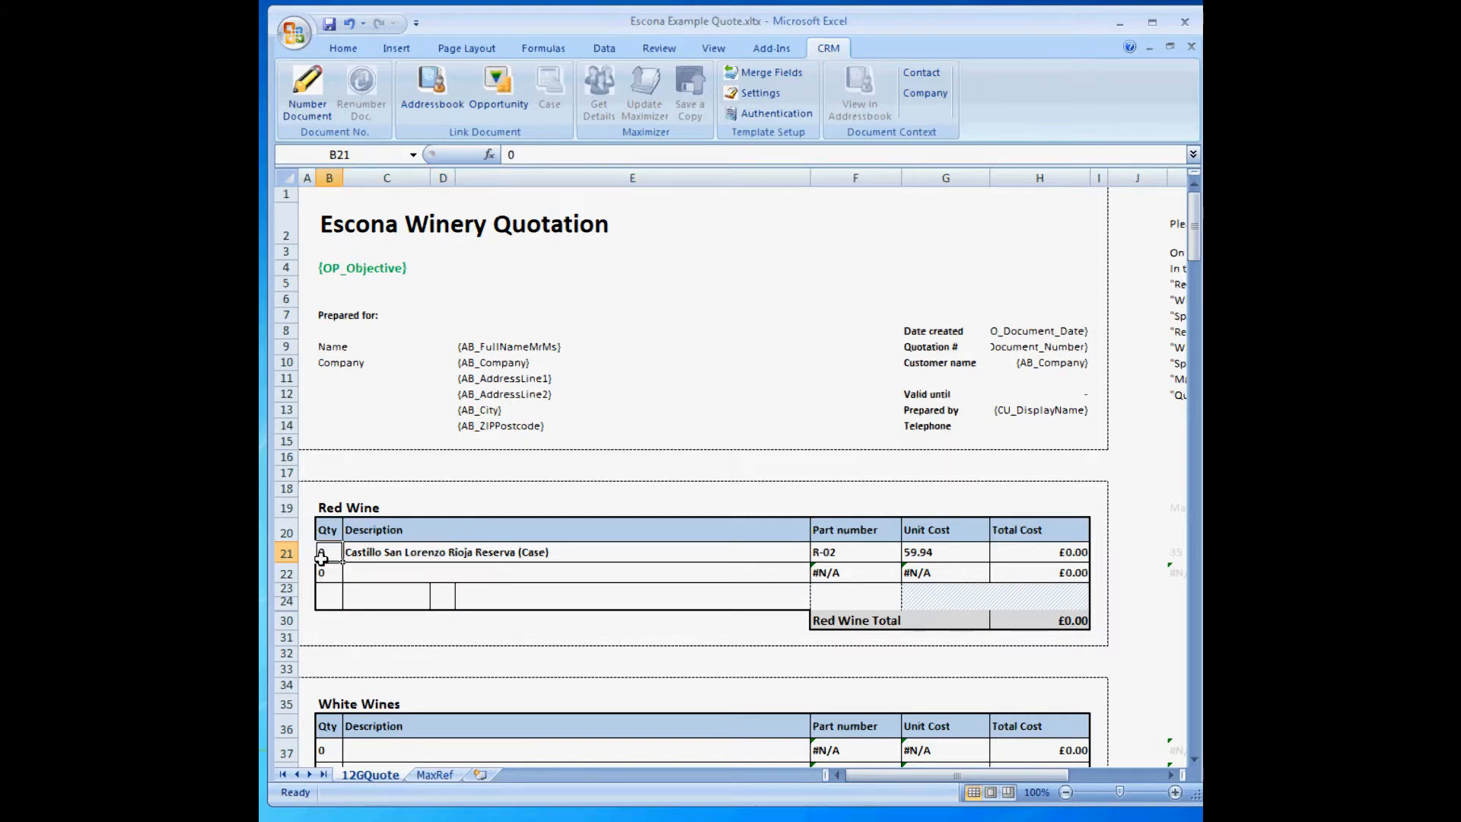
type("3")
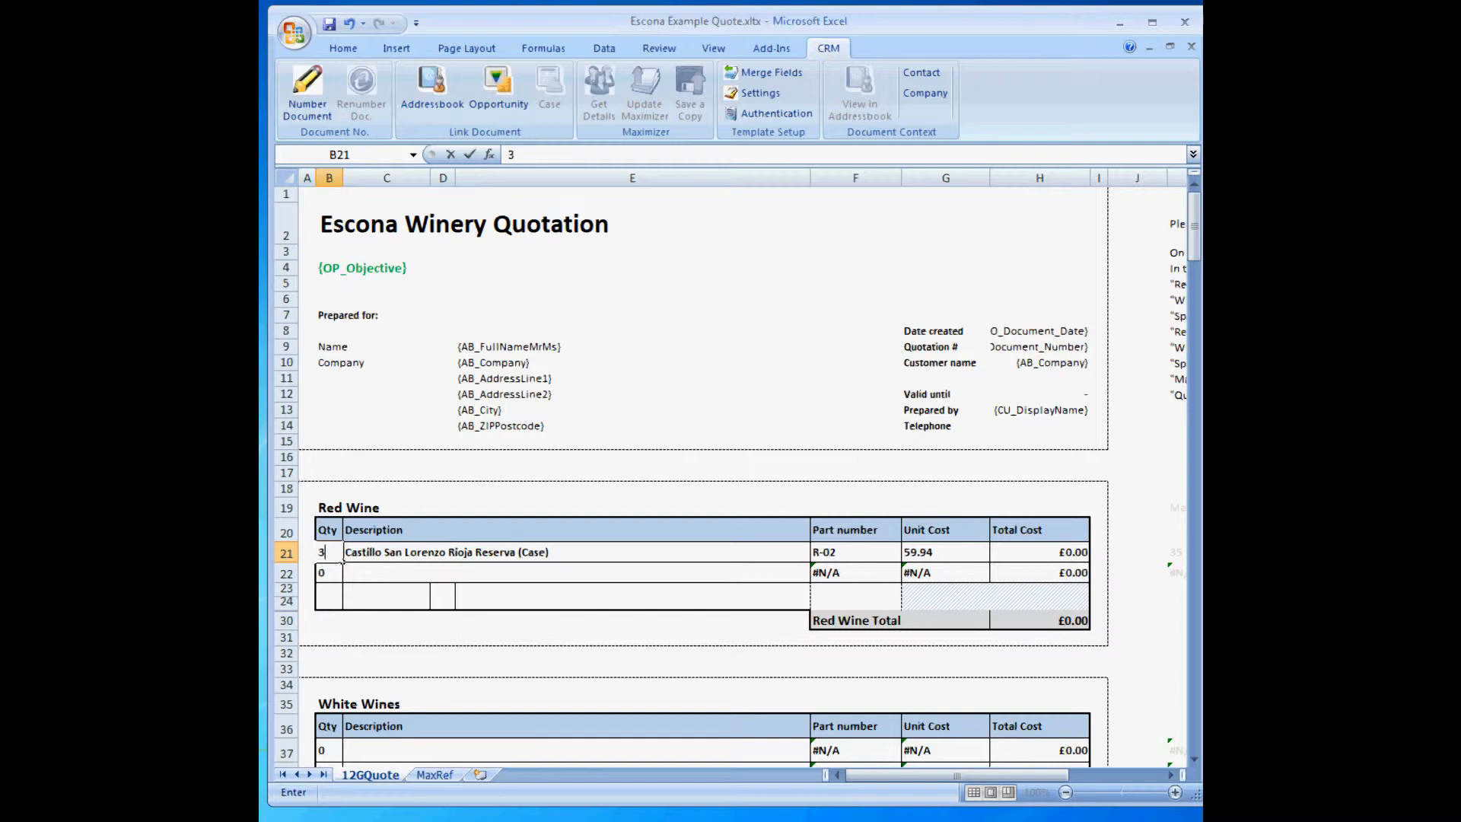
left_click(488, 575)
left_click(845, 549)
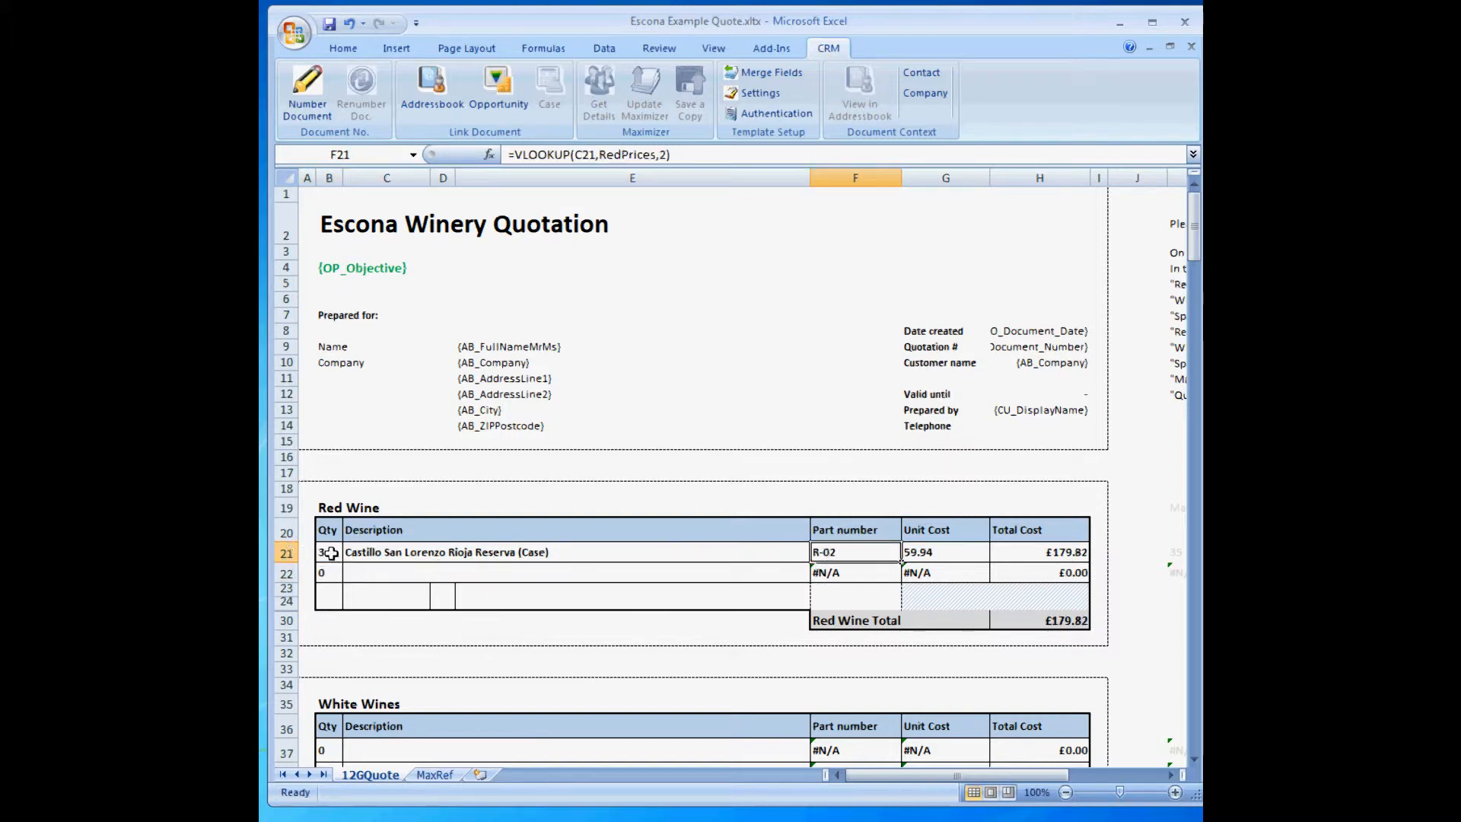
left_click(330, 553)
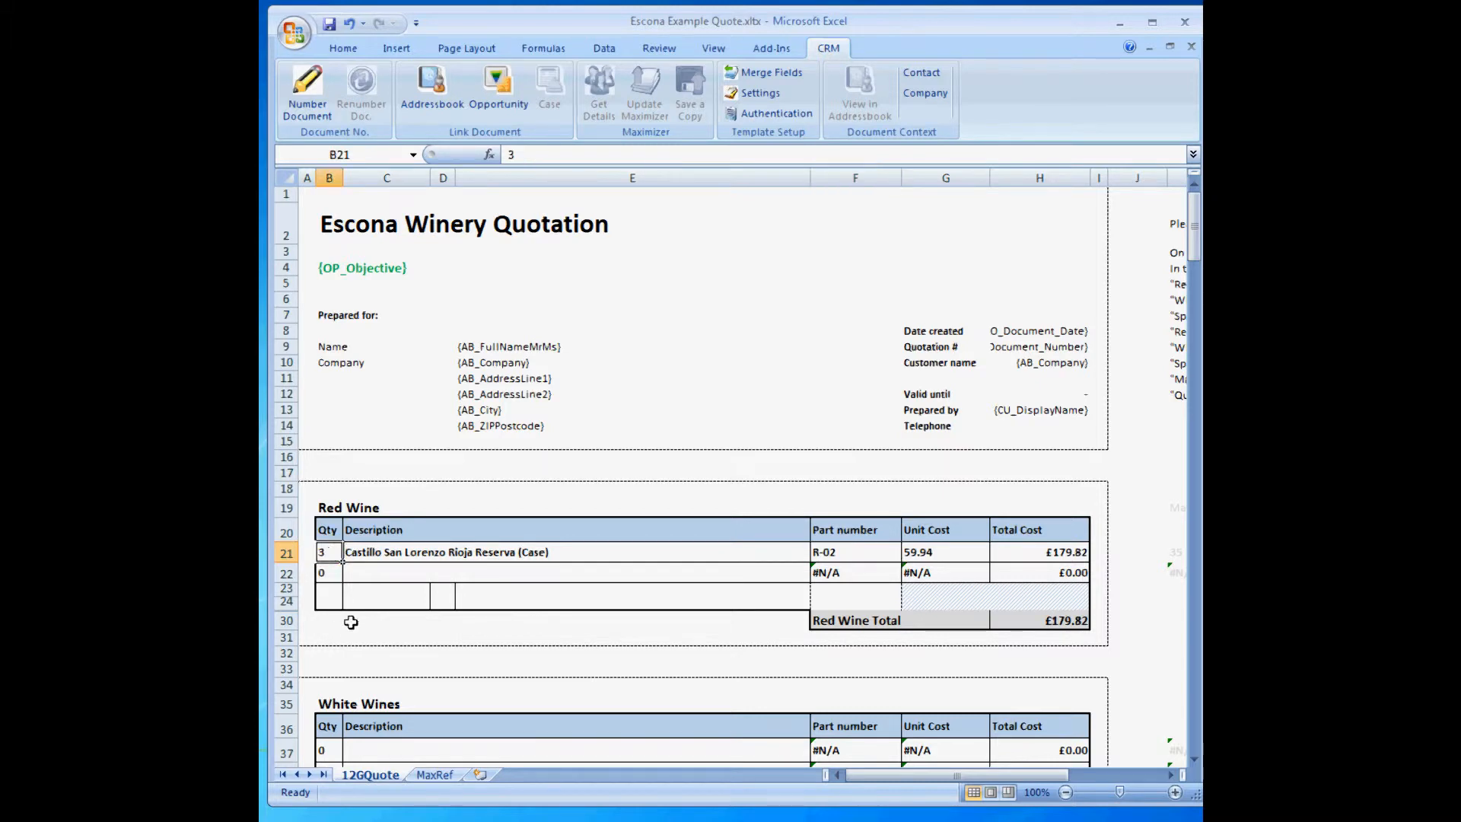
Step: Check the part number and UDF merge field of Castillo San Lorenzo Rioja Reserva on the MaxRef sheet
left_click(433, 772)
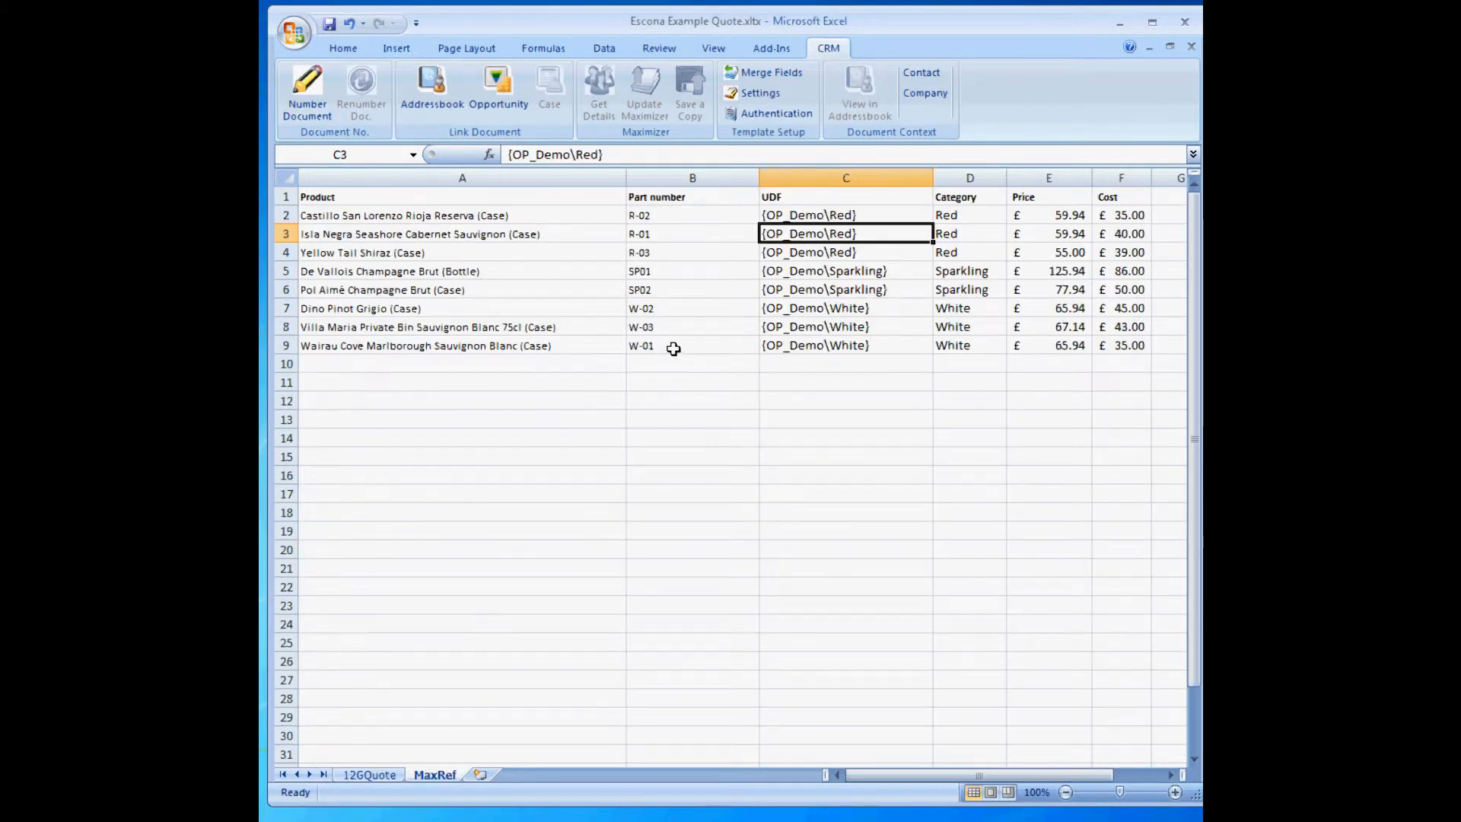
left_click(659, 218)
left_click(818, 218)
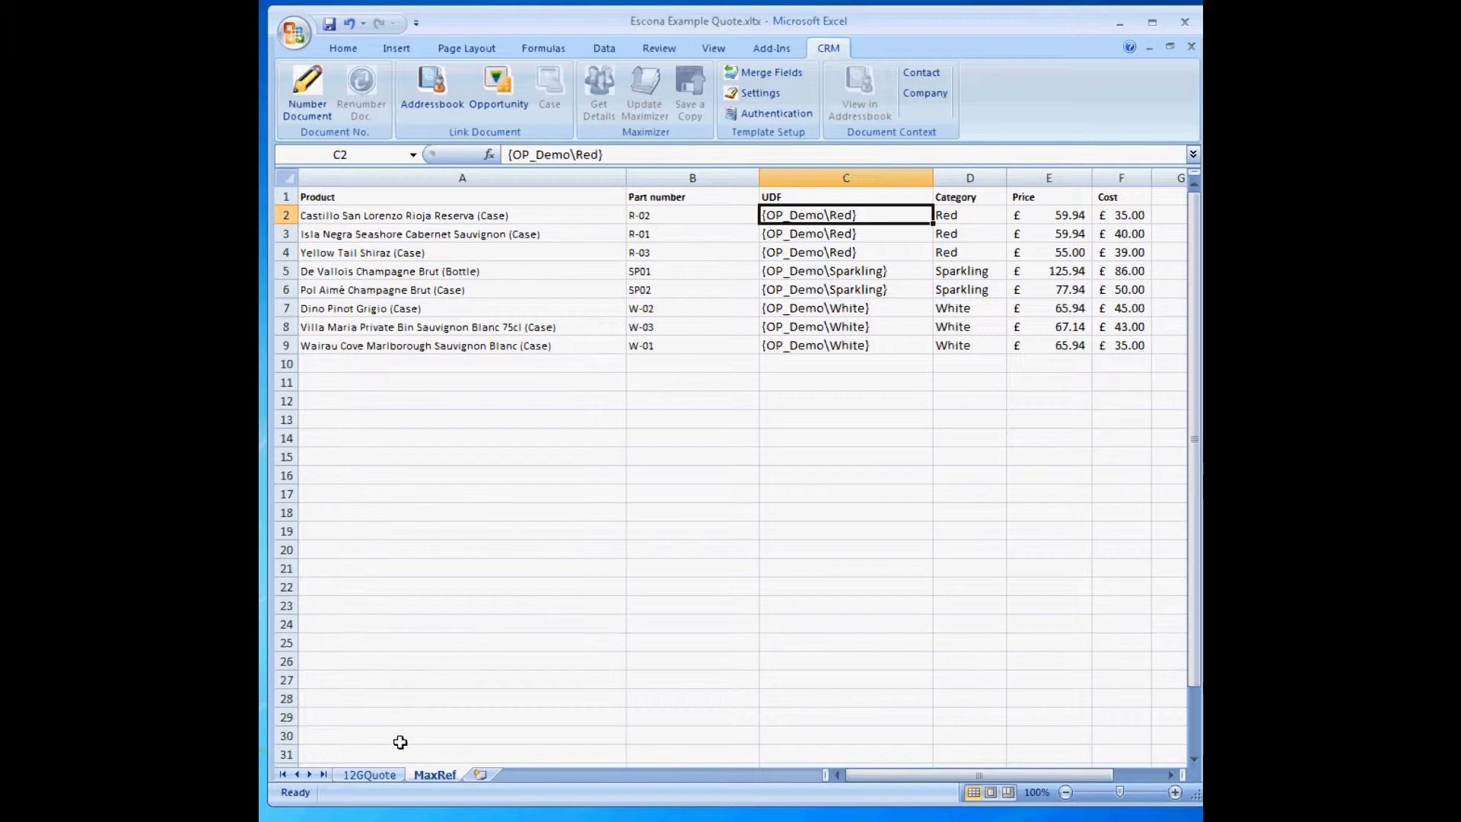
Step: Set the quantity in the first Red Wine row of 12GQuote to 0 and select its description cell
left_click(388, 772)
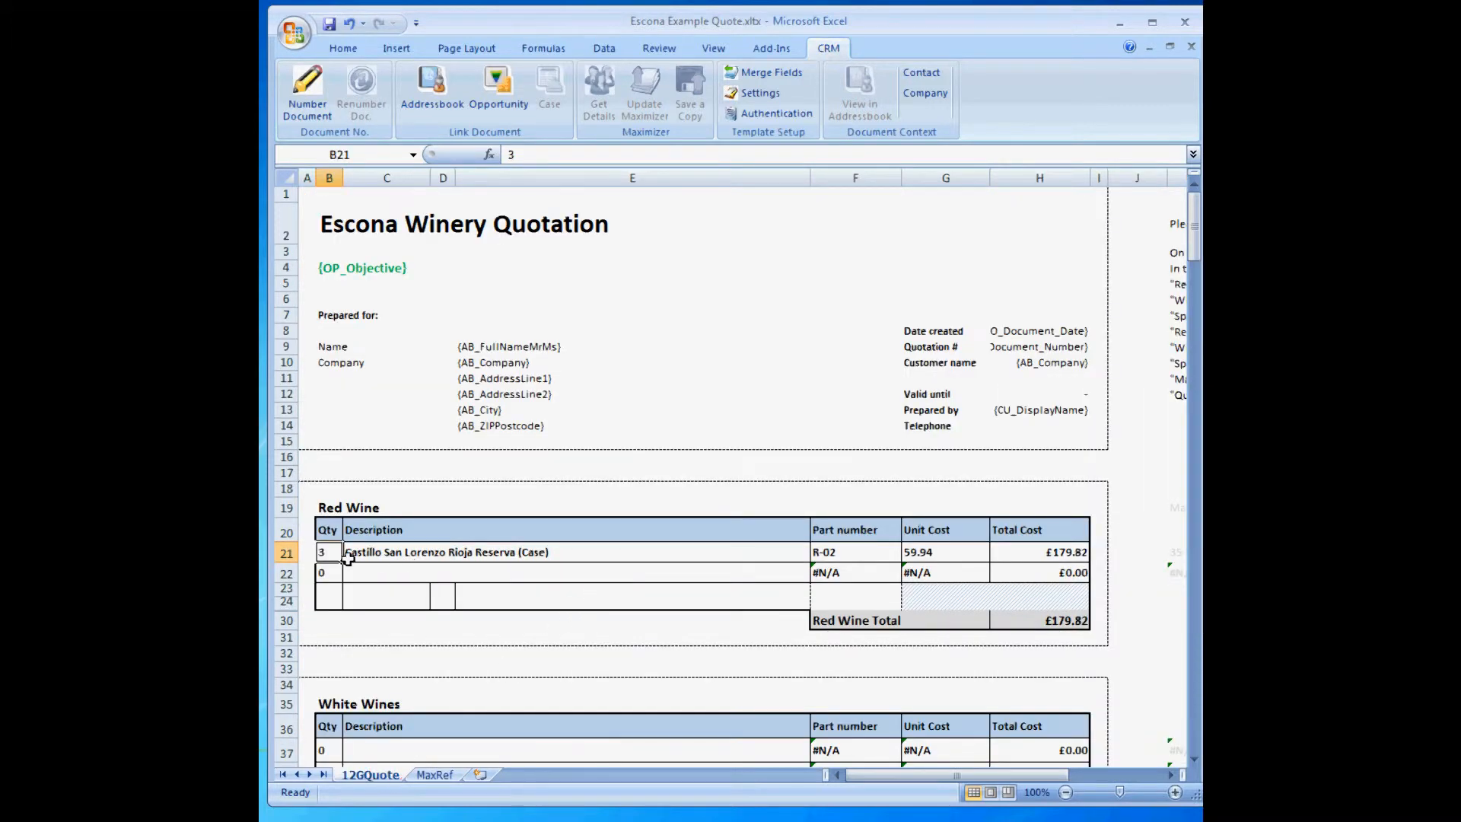
left_click(332, 554)
type("0")
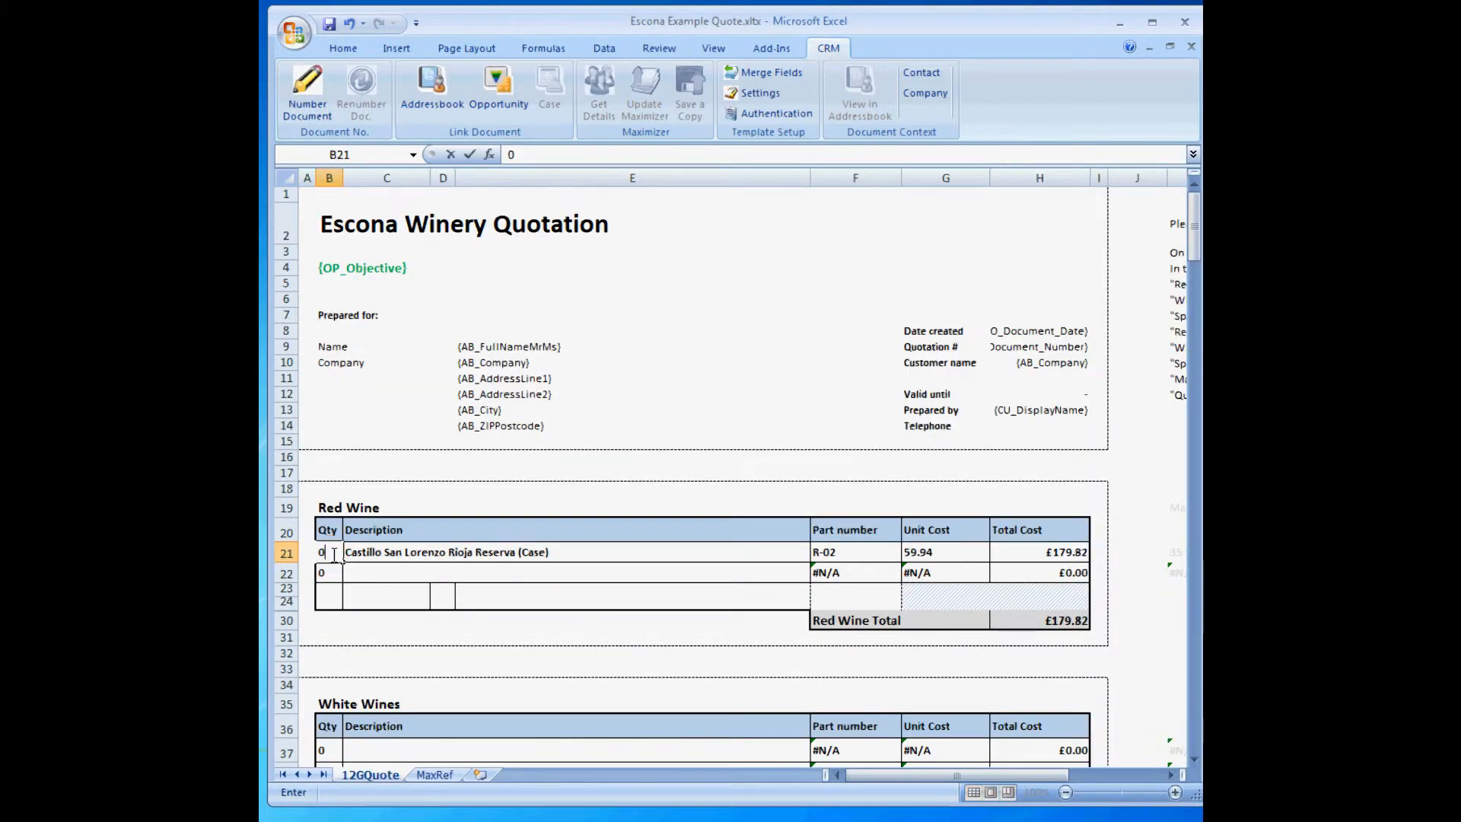
left_click(839, 552)
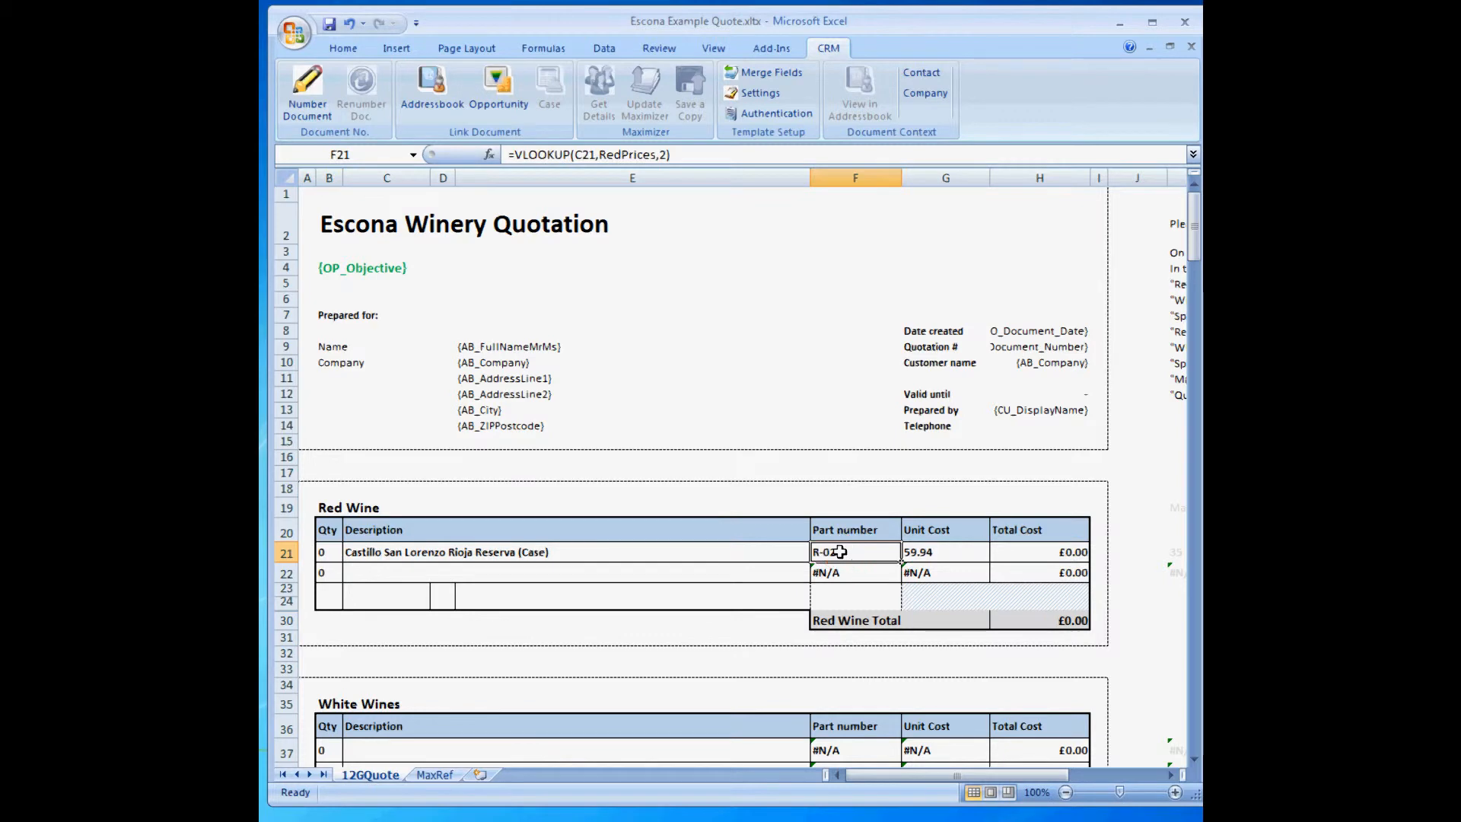
left_click(775, 547)
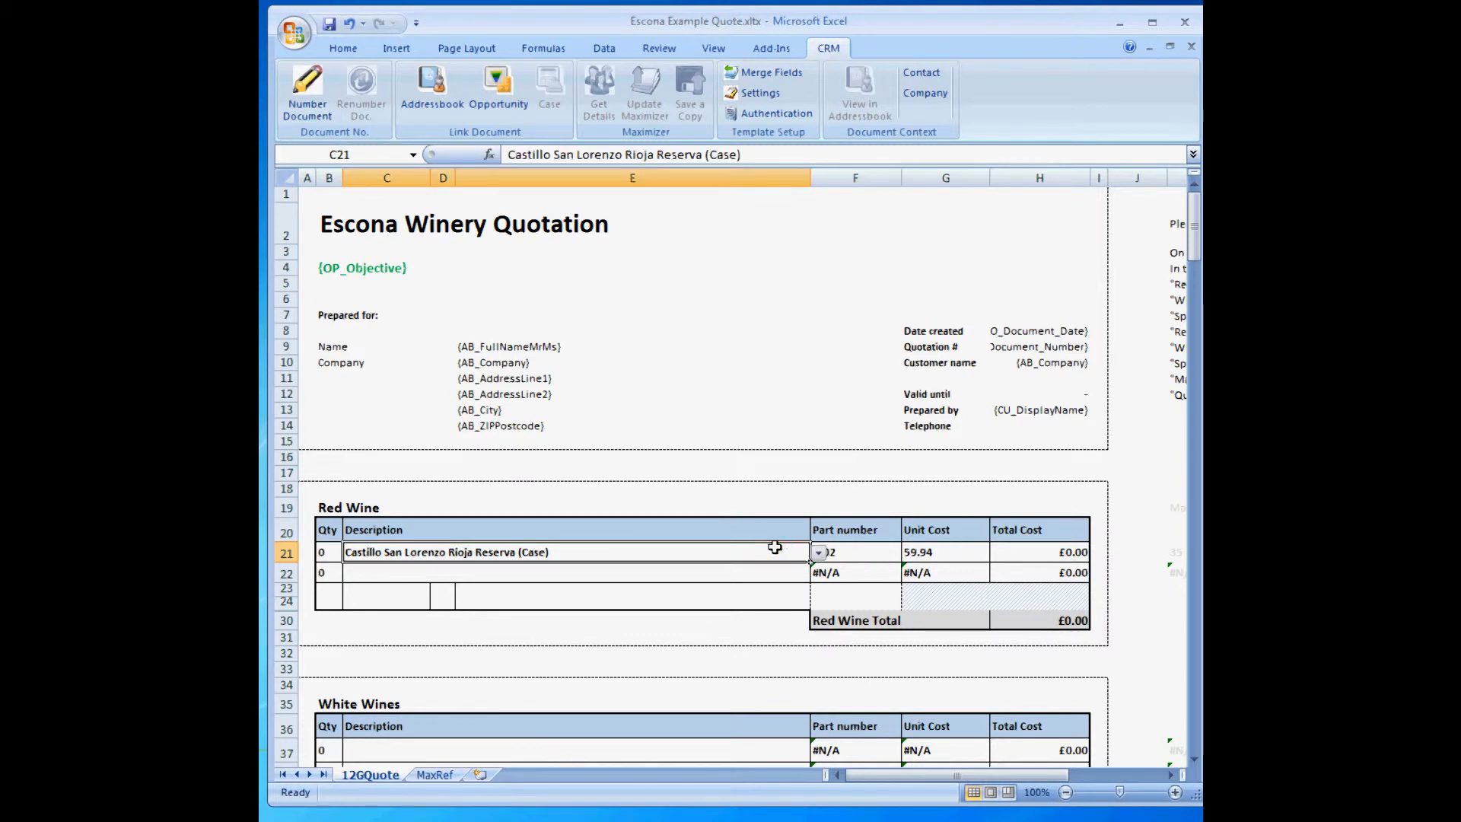
Step: Clear the description in the first Red Wine row and review the Enabled, RefWorksheet and Write Zero Qtys options in the template settings
key("Delete")
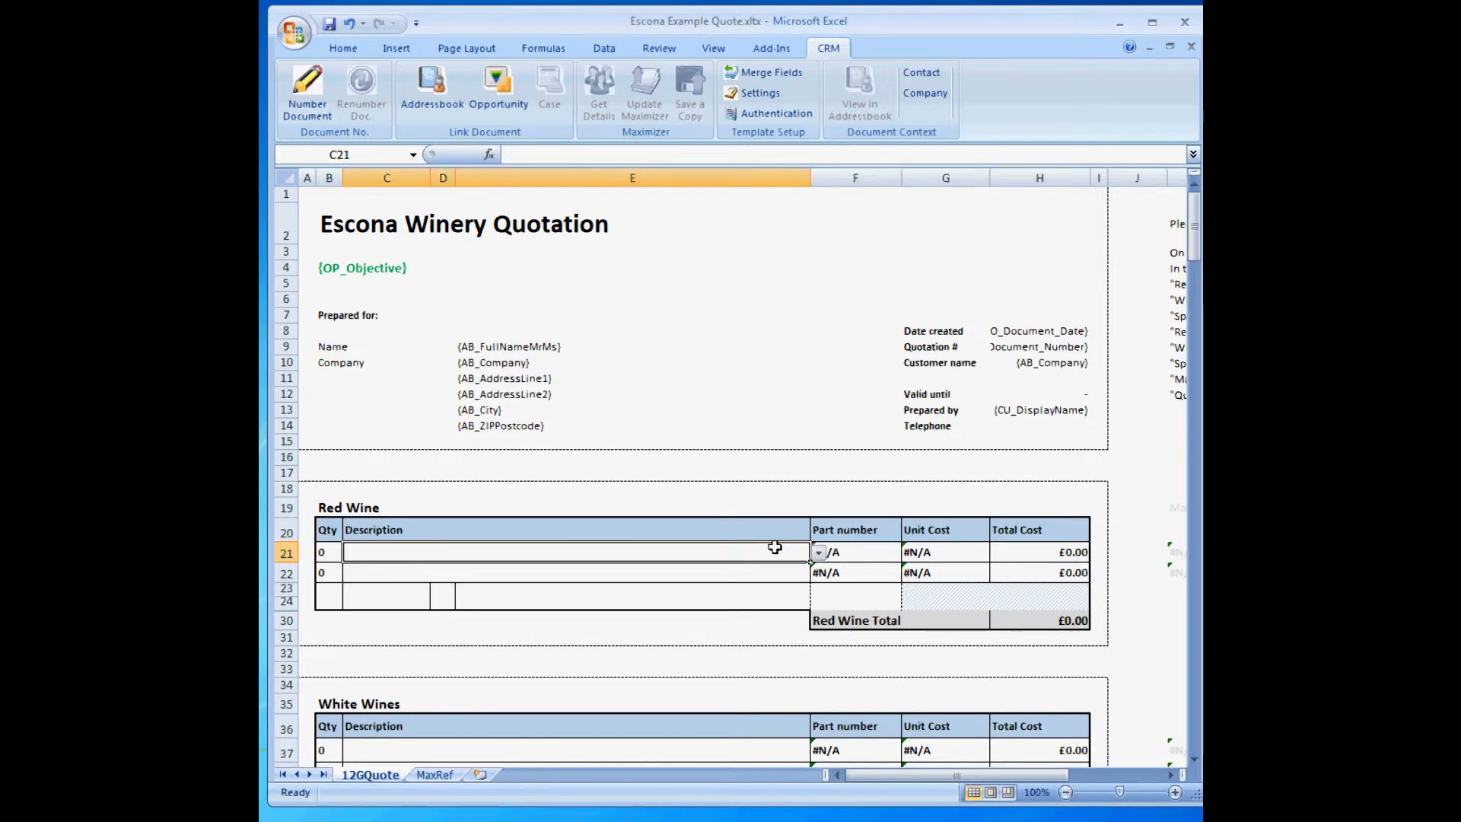
left_click(761, 93)
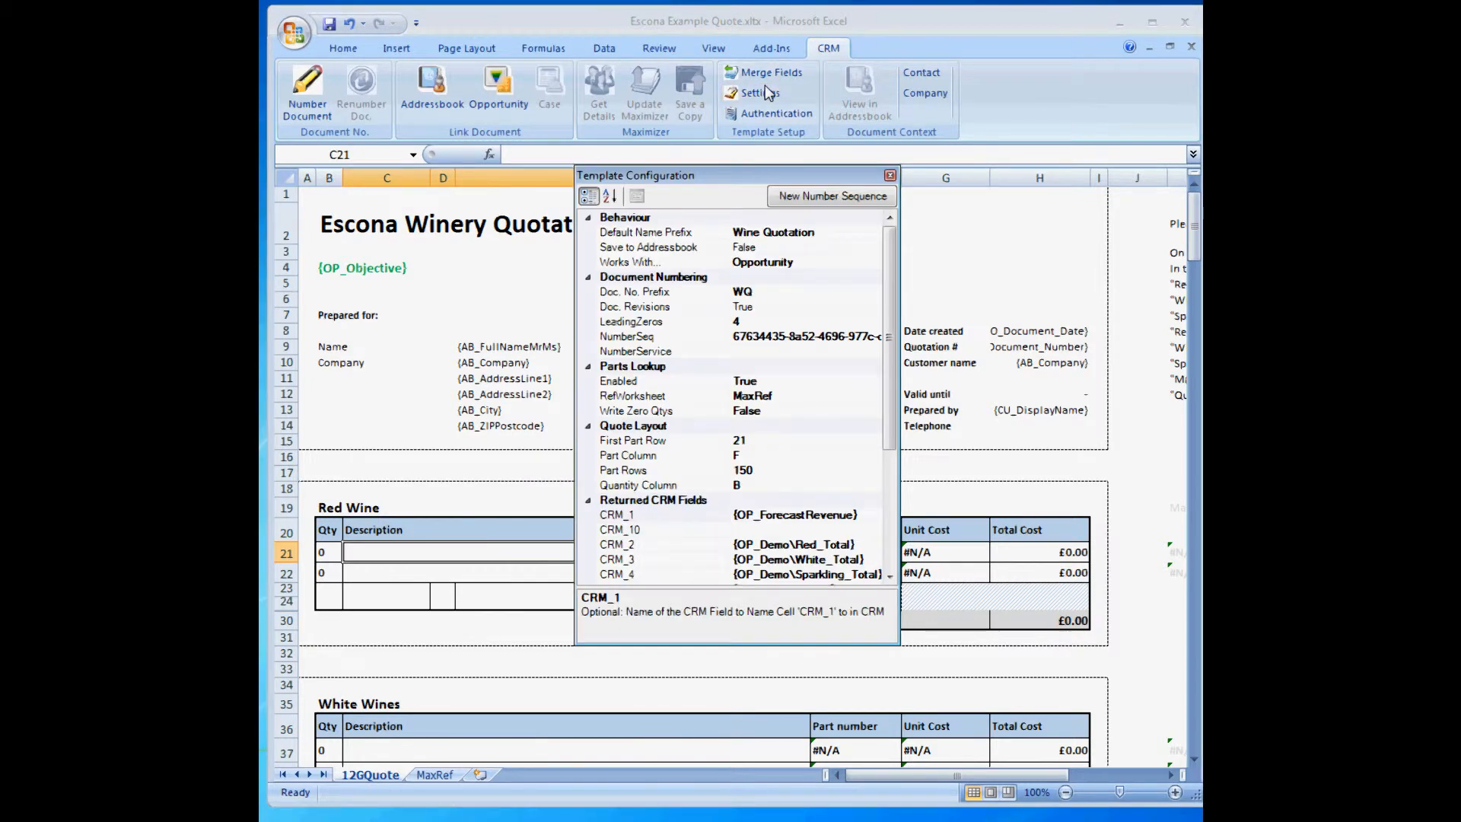
left_click(658, 381)
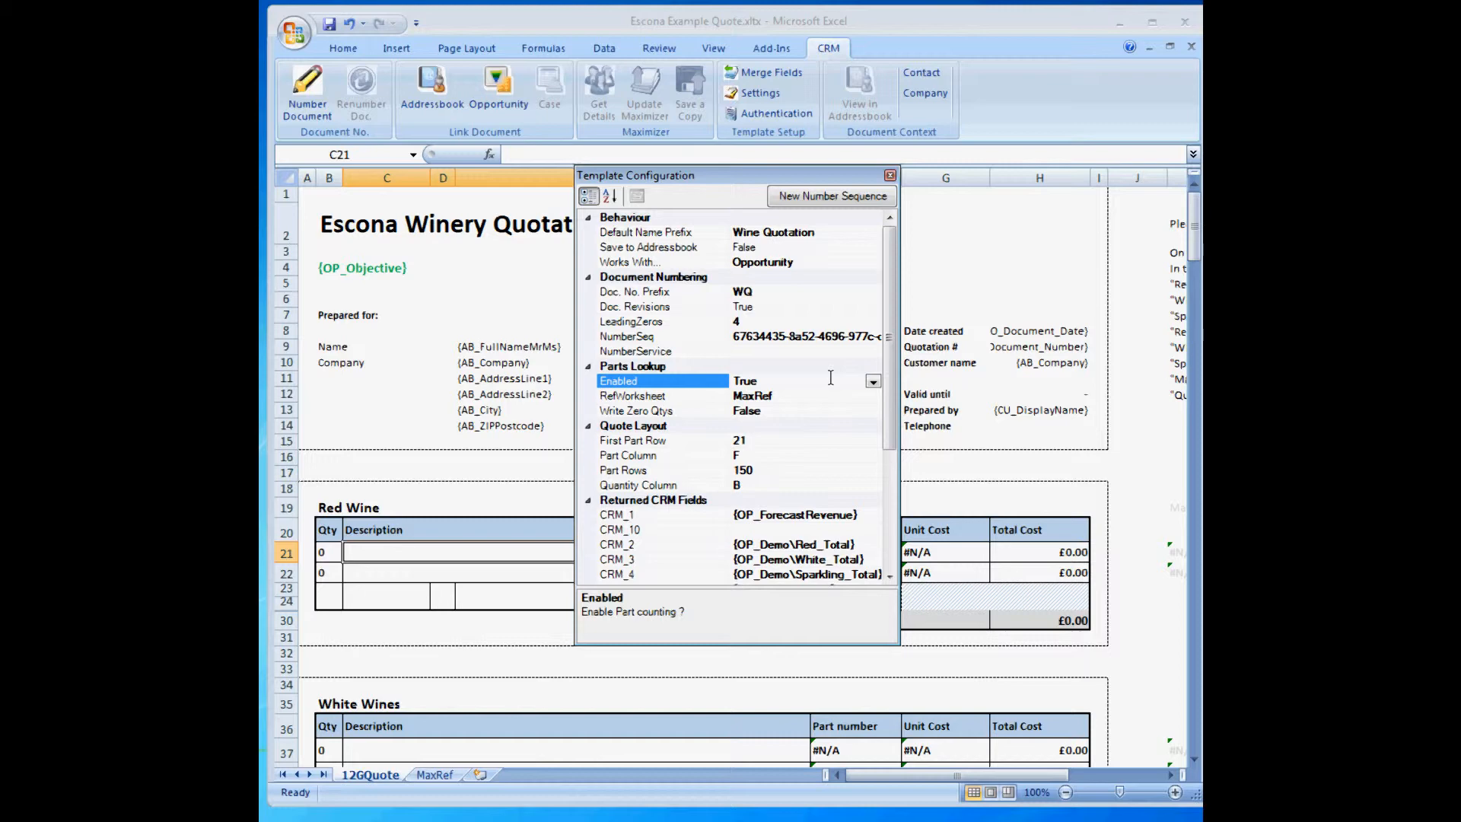
left_click(668, 397)
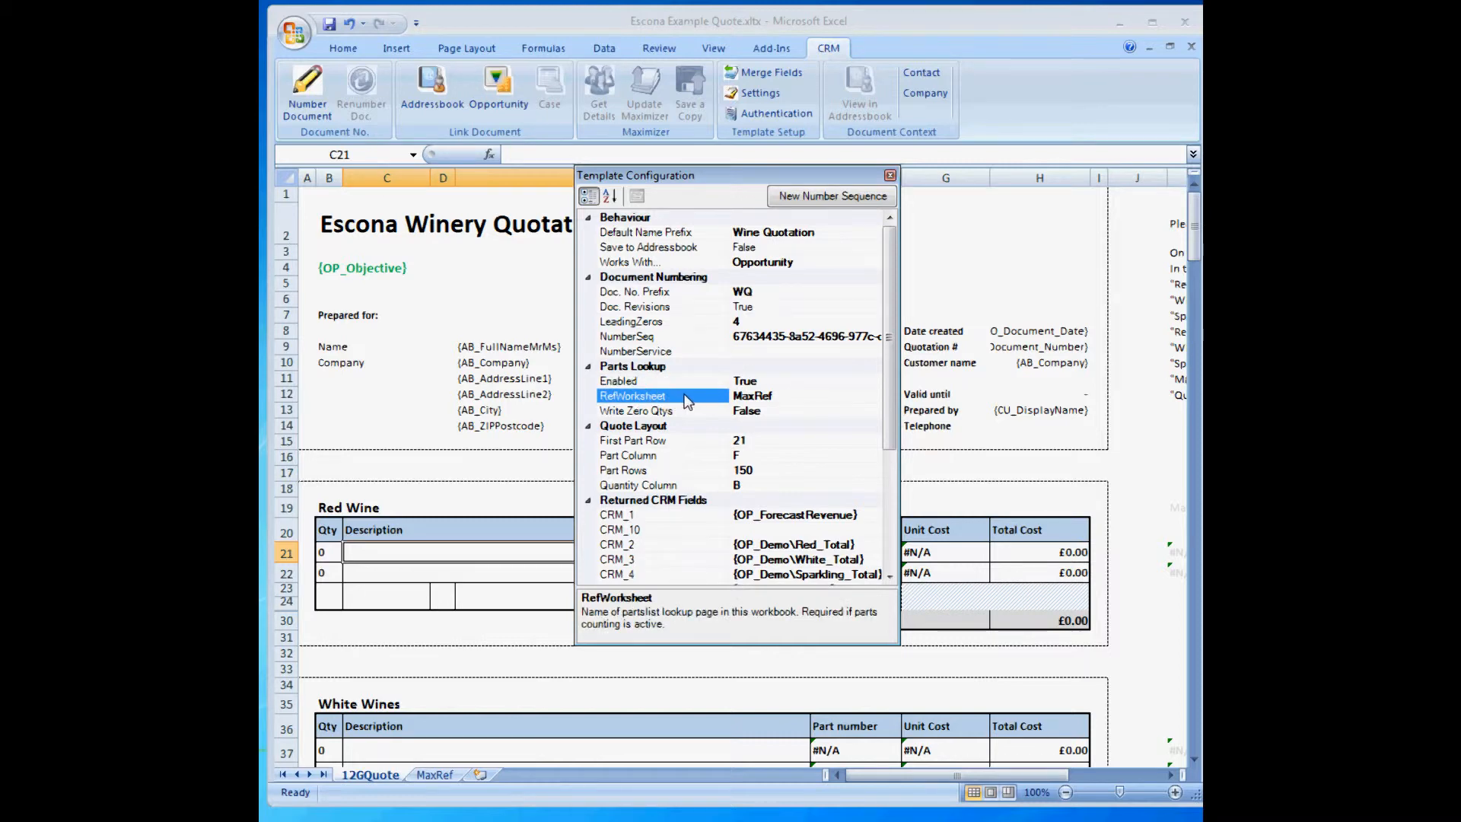
double_click(736, 396)
left_click(682, 413)
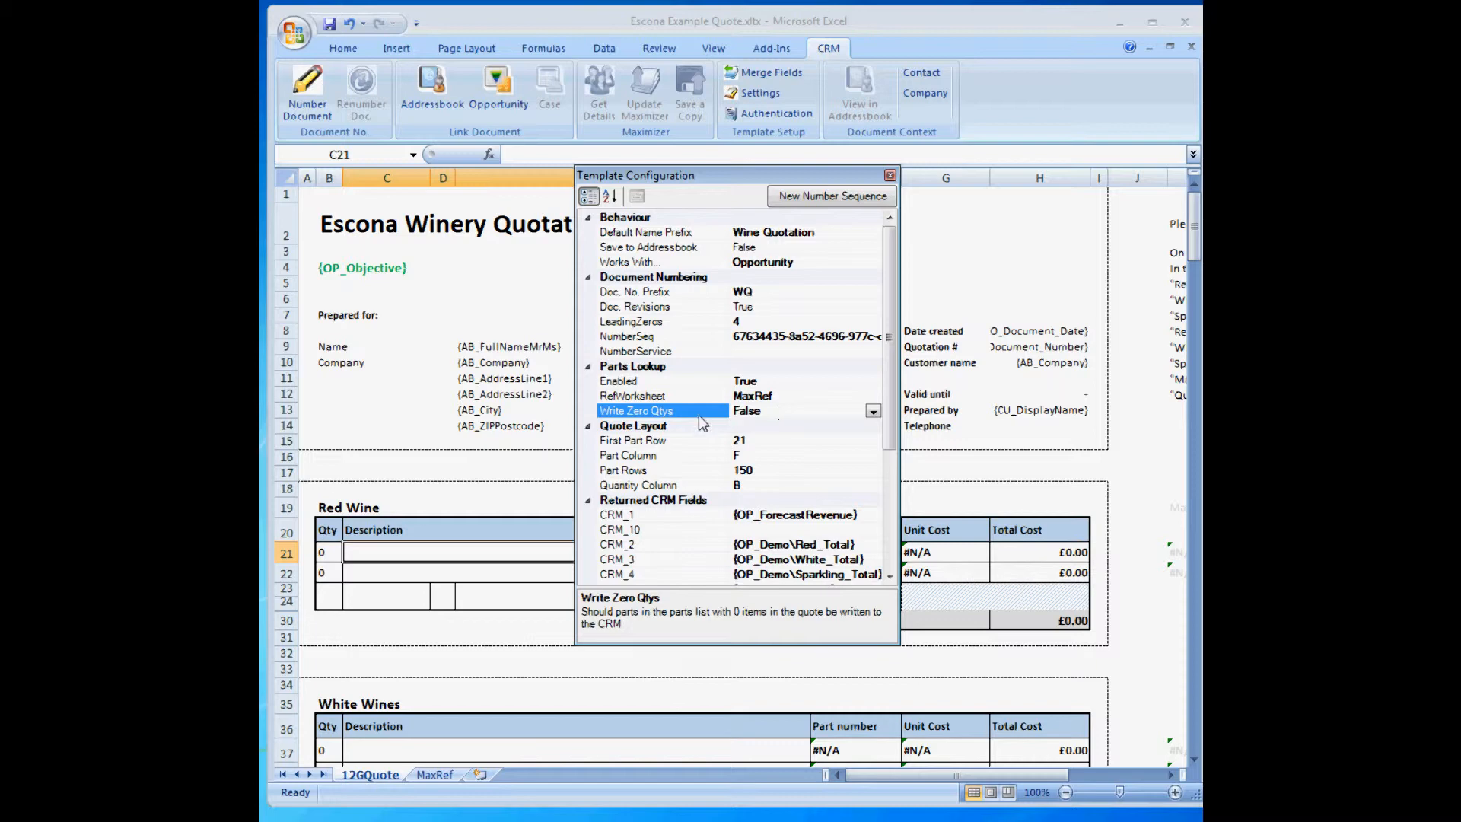
Step: Review the First Part Row, Part Column, Part Rows and Quantity Column layout settings against the quote, and close the template configuration
left_click(669, 440)
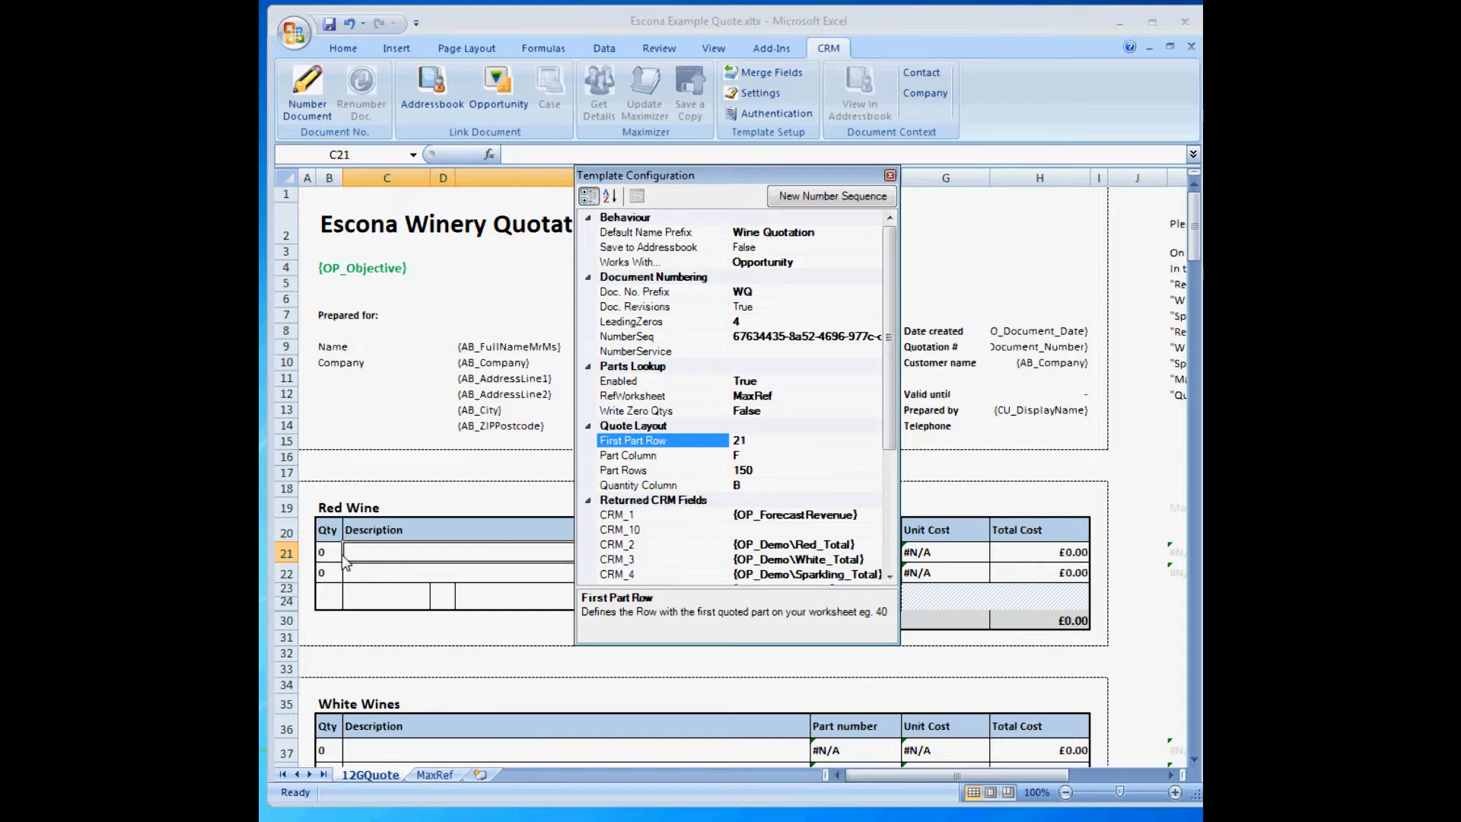
left_click(747, 440)
left_click(749, 454)
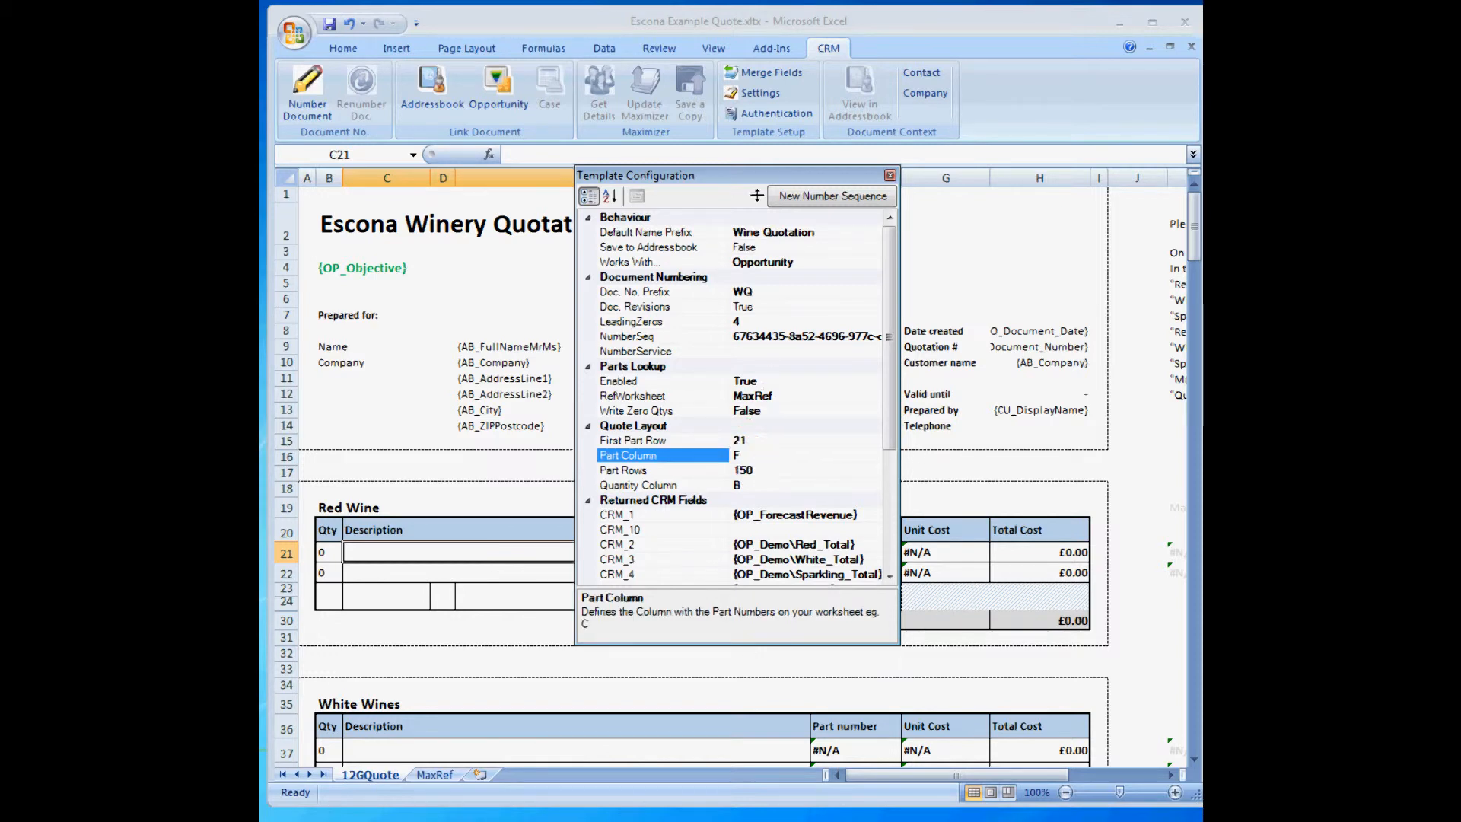
left_click_drag(753, 174, 919, 139)
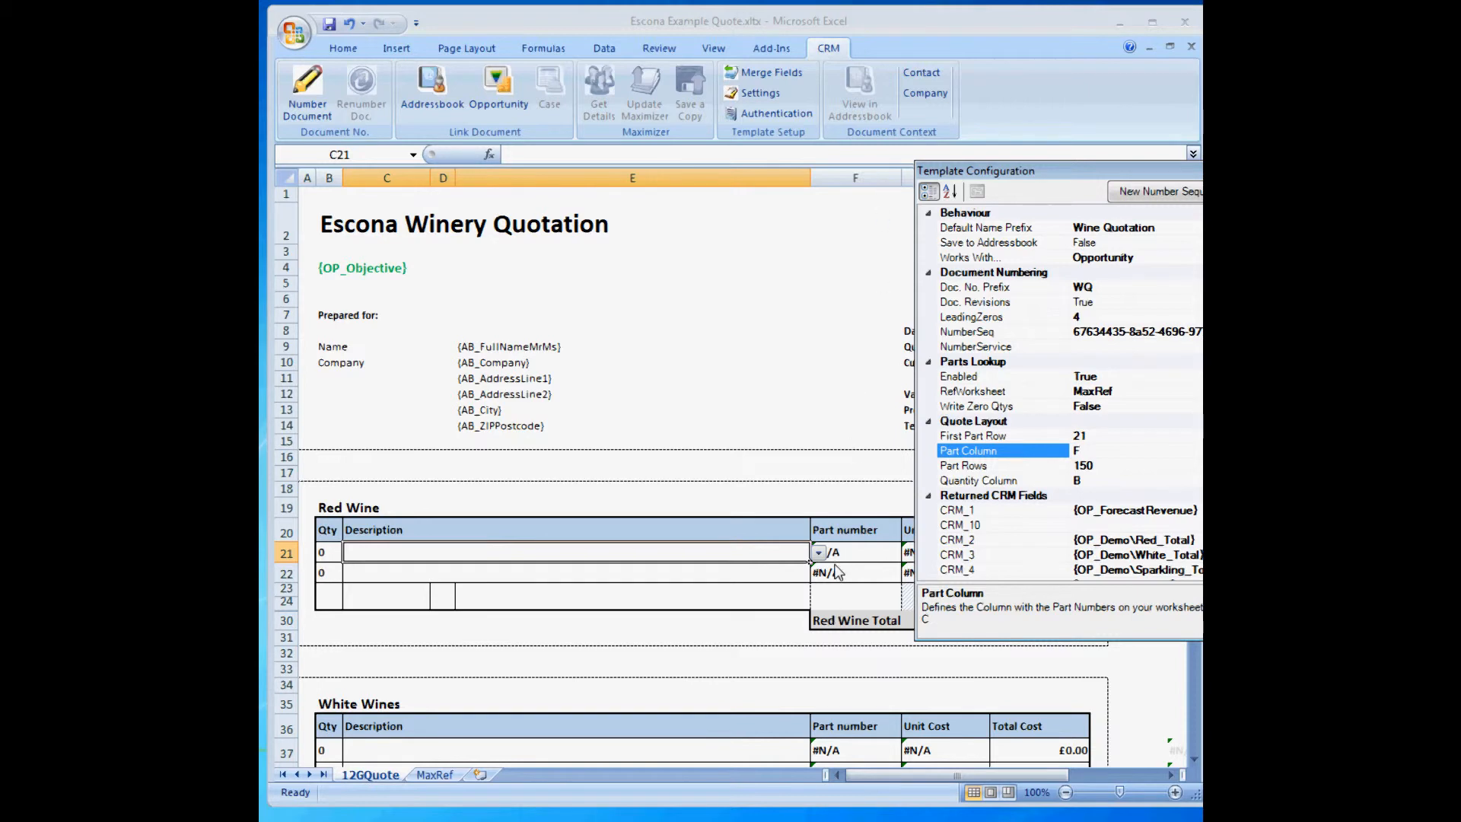
left_click(991, 466)
left_click(1106, 465)
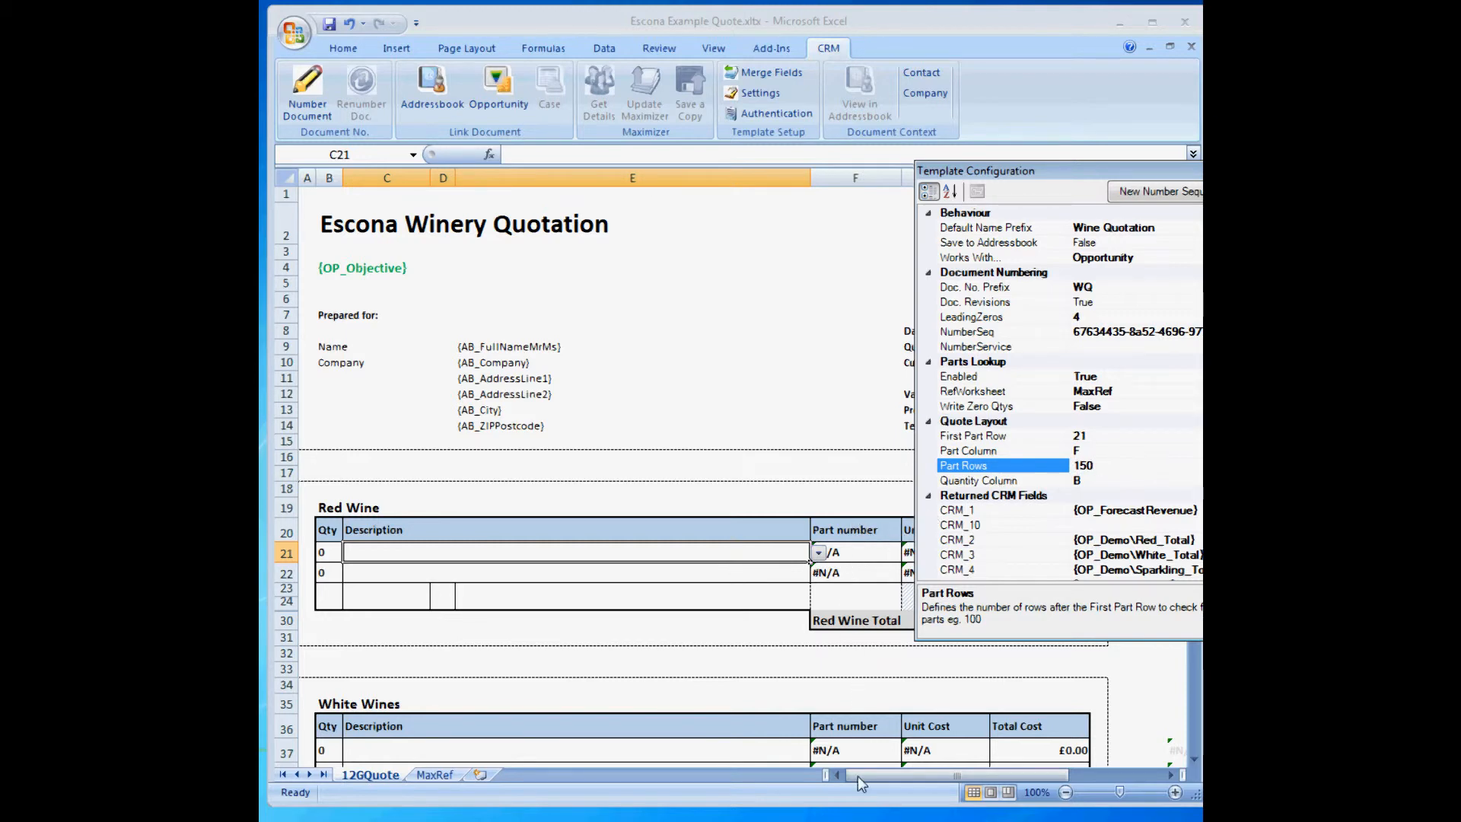
left_click(1098, 463)
left_click(1099, 477)
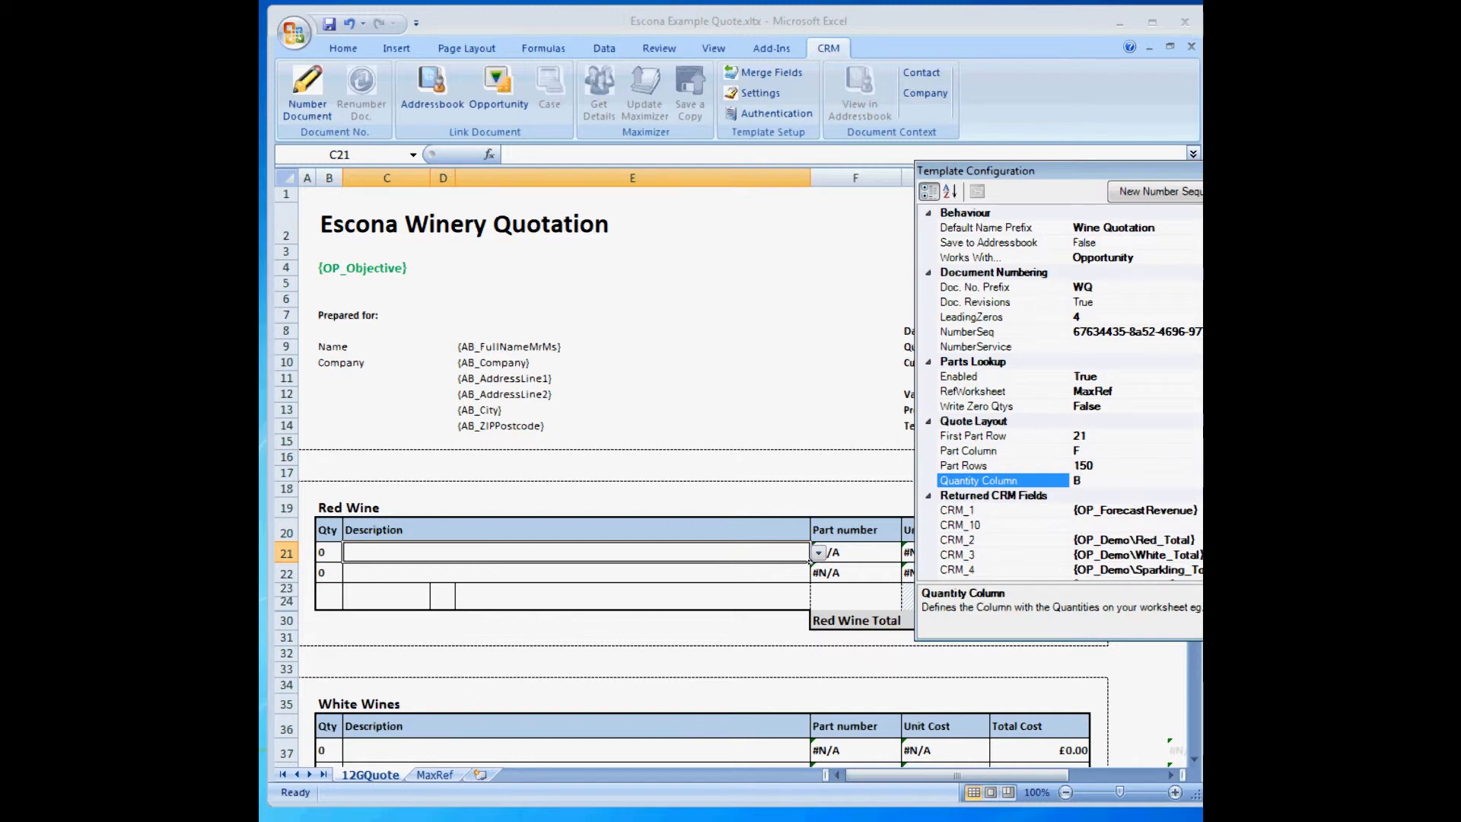
left_click(1217, 171)
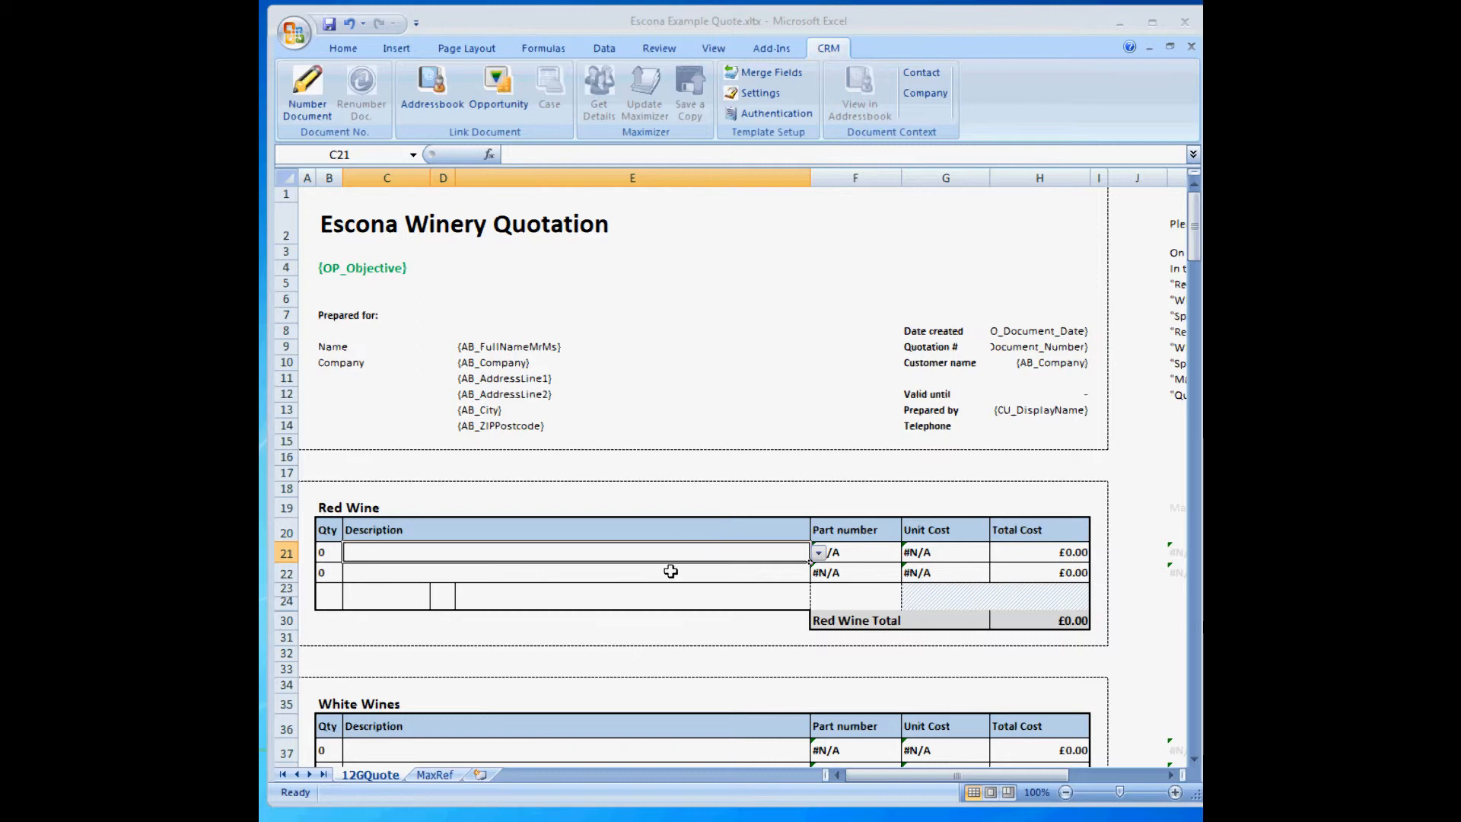
Step: Compare the part numbers of the red, sparkling and white wines with their UDF merge fields on the MaxRef sheet
left_click(435, 774)
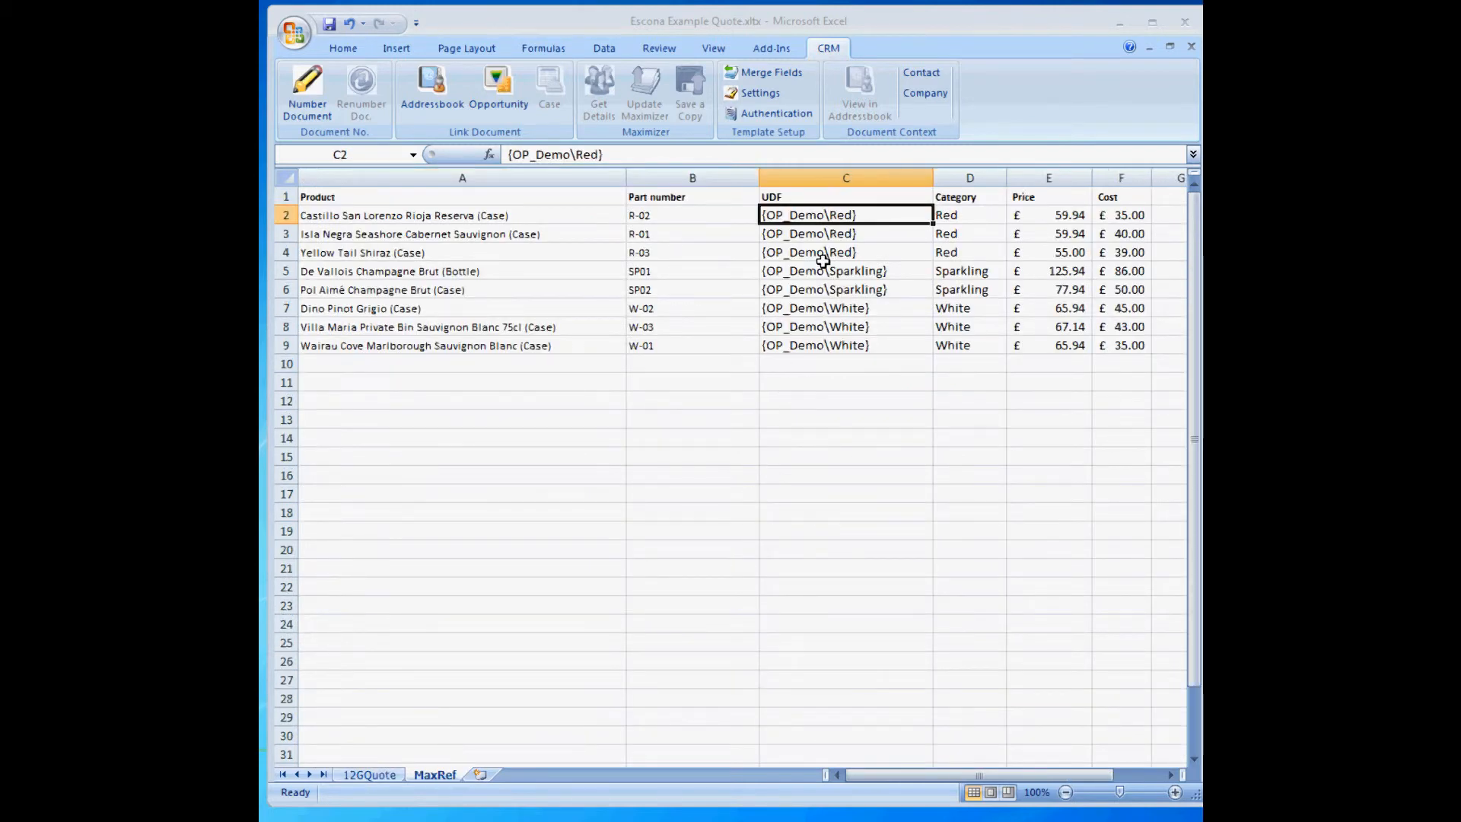
left_click_drag(652, 215, 653, 248)
left_click(808, 217)
left_click_drag(808, 217, 807, 247)
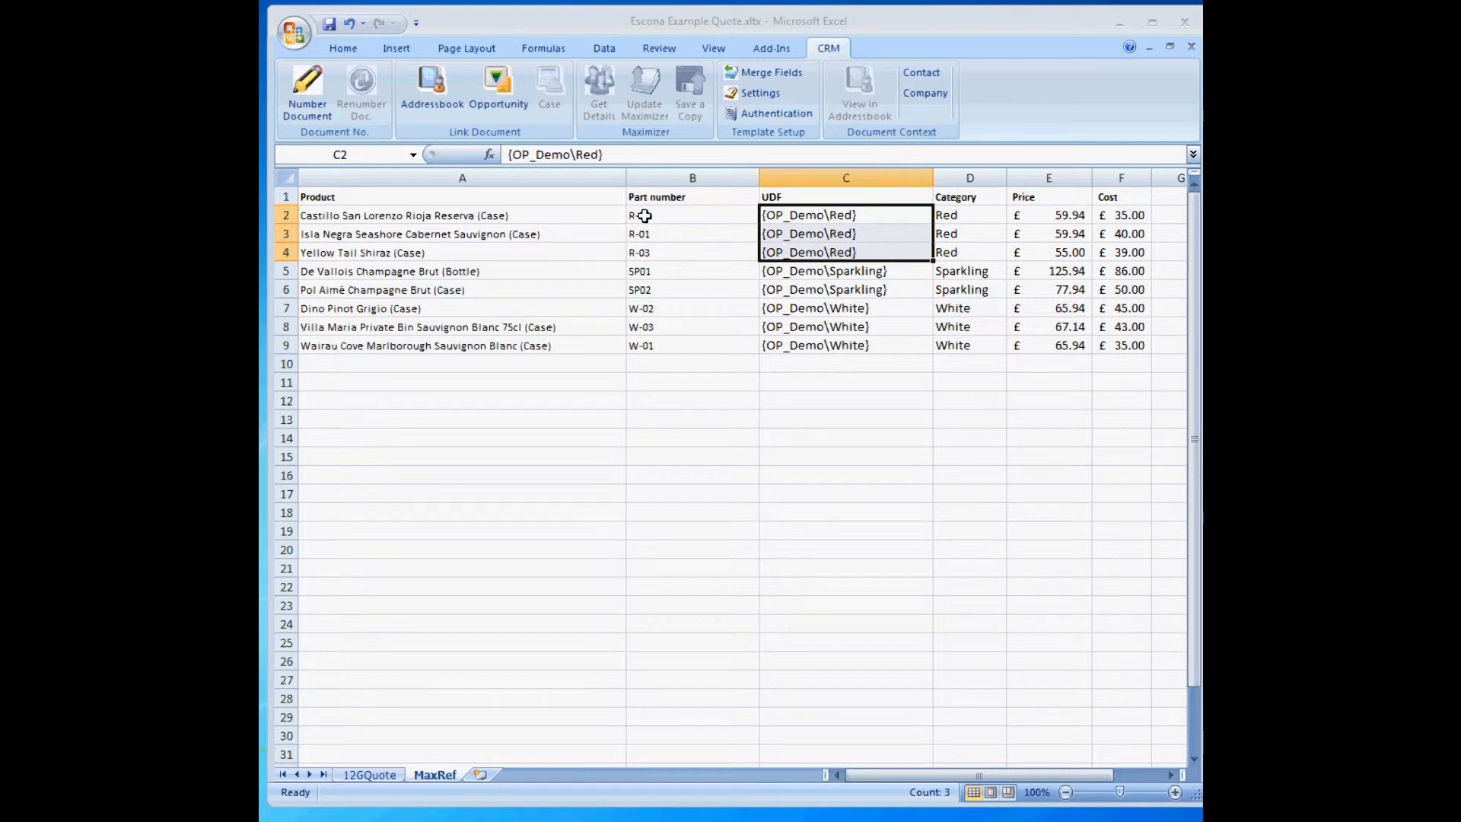
left_click_drag(639, 219, 643, 249)
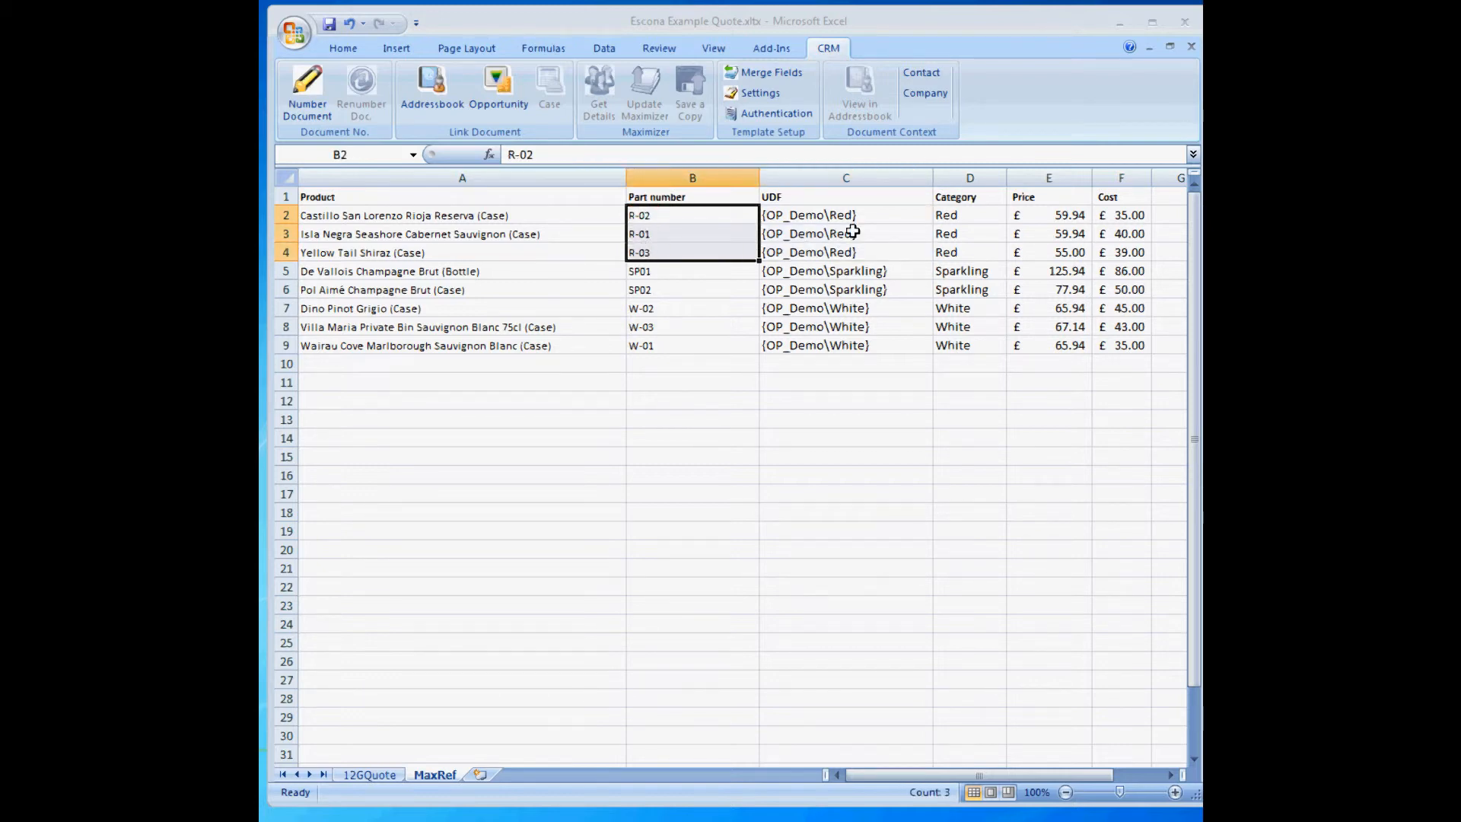
left_click_drag(851, 217, 851, 240)
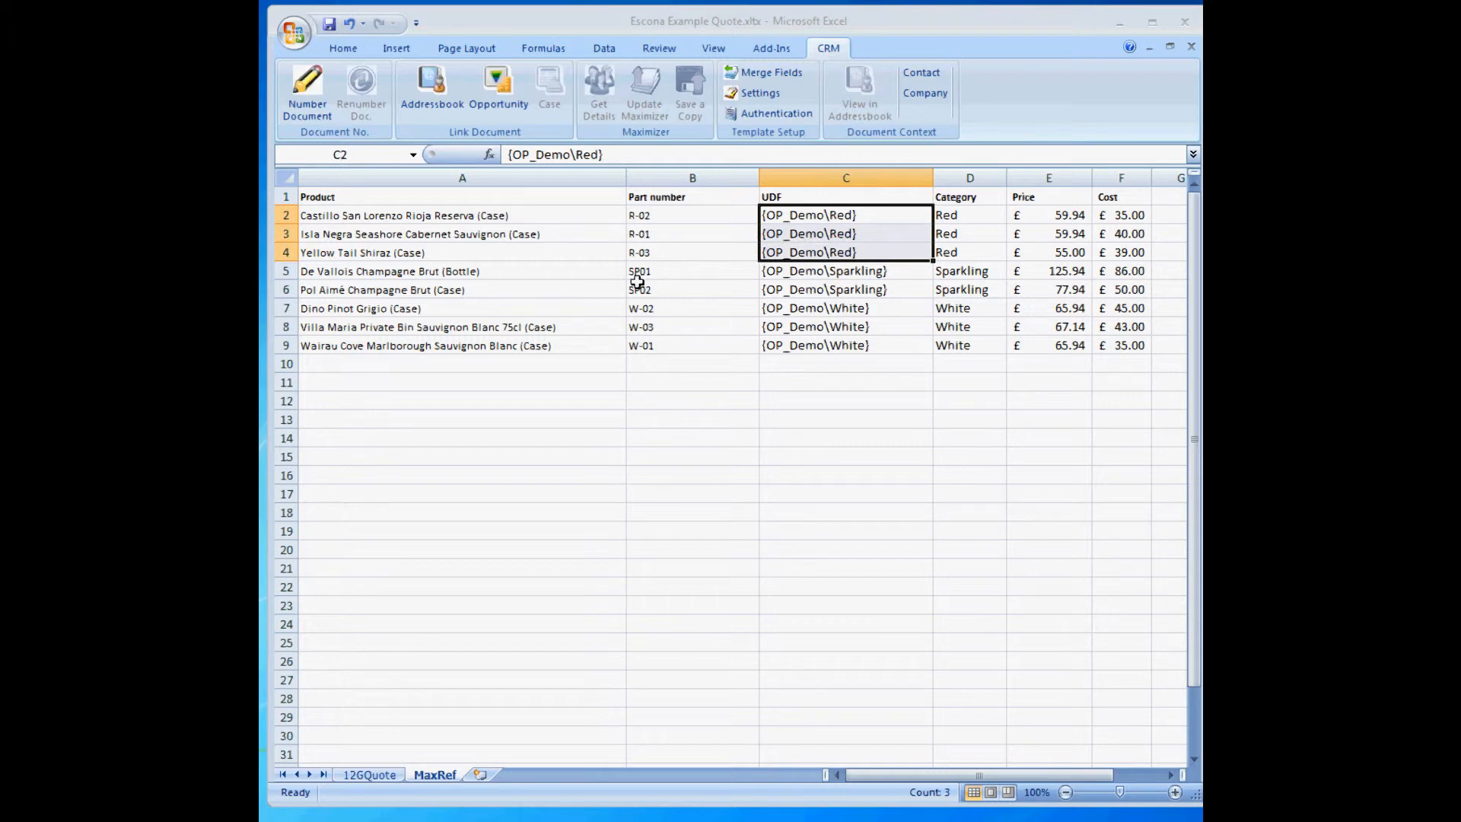
left_click_drag(639, 272, 648, 344)
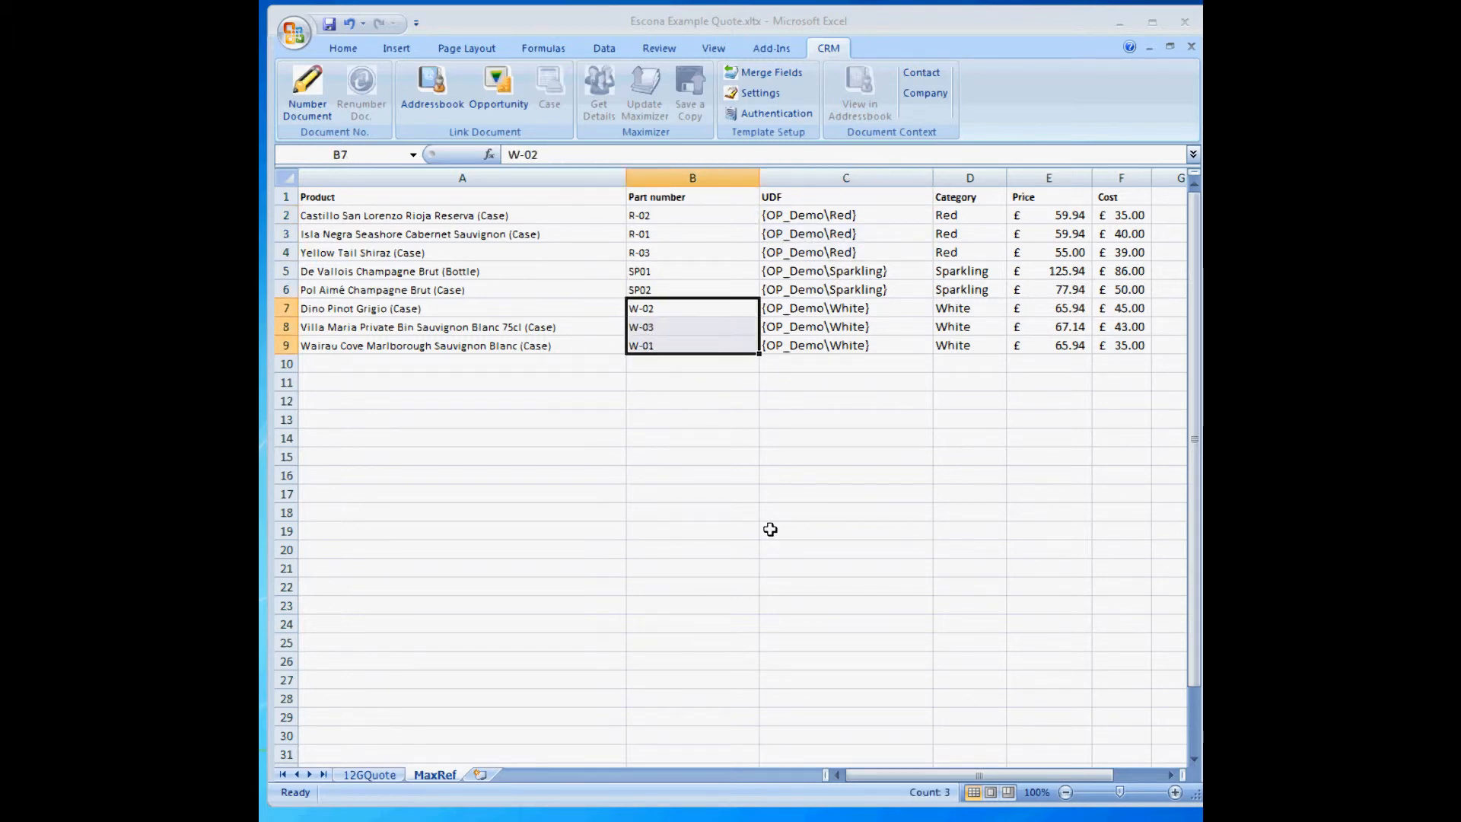
Step: Recheck the template settings from 12GQuote, and inspect the cell name and formula of the Red Wine Total
left_click(368, 774)
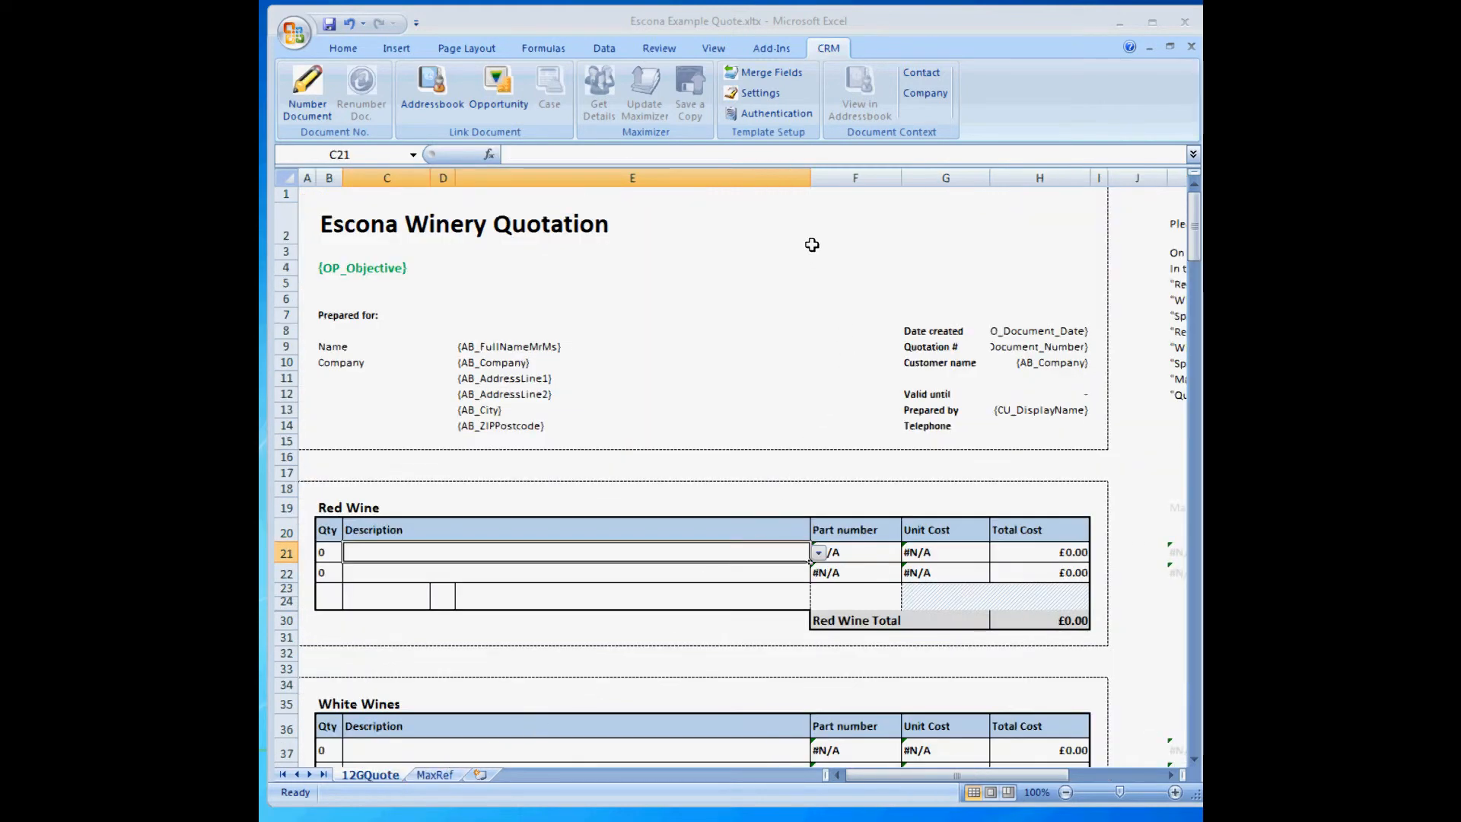
left_click(749, 93)
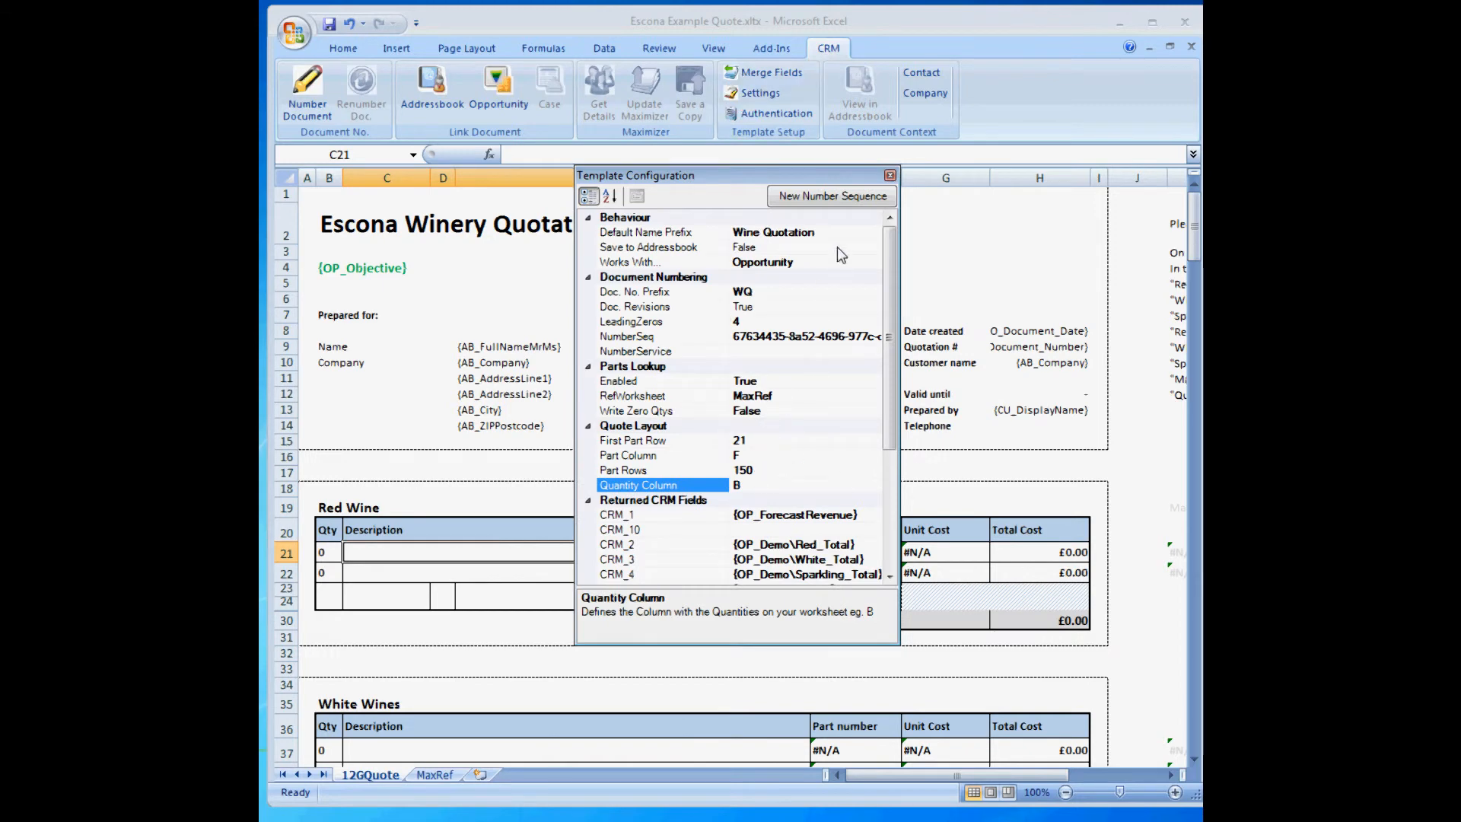
left_click(889, 175)
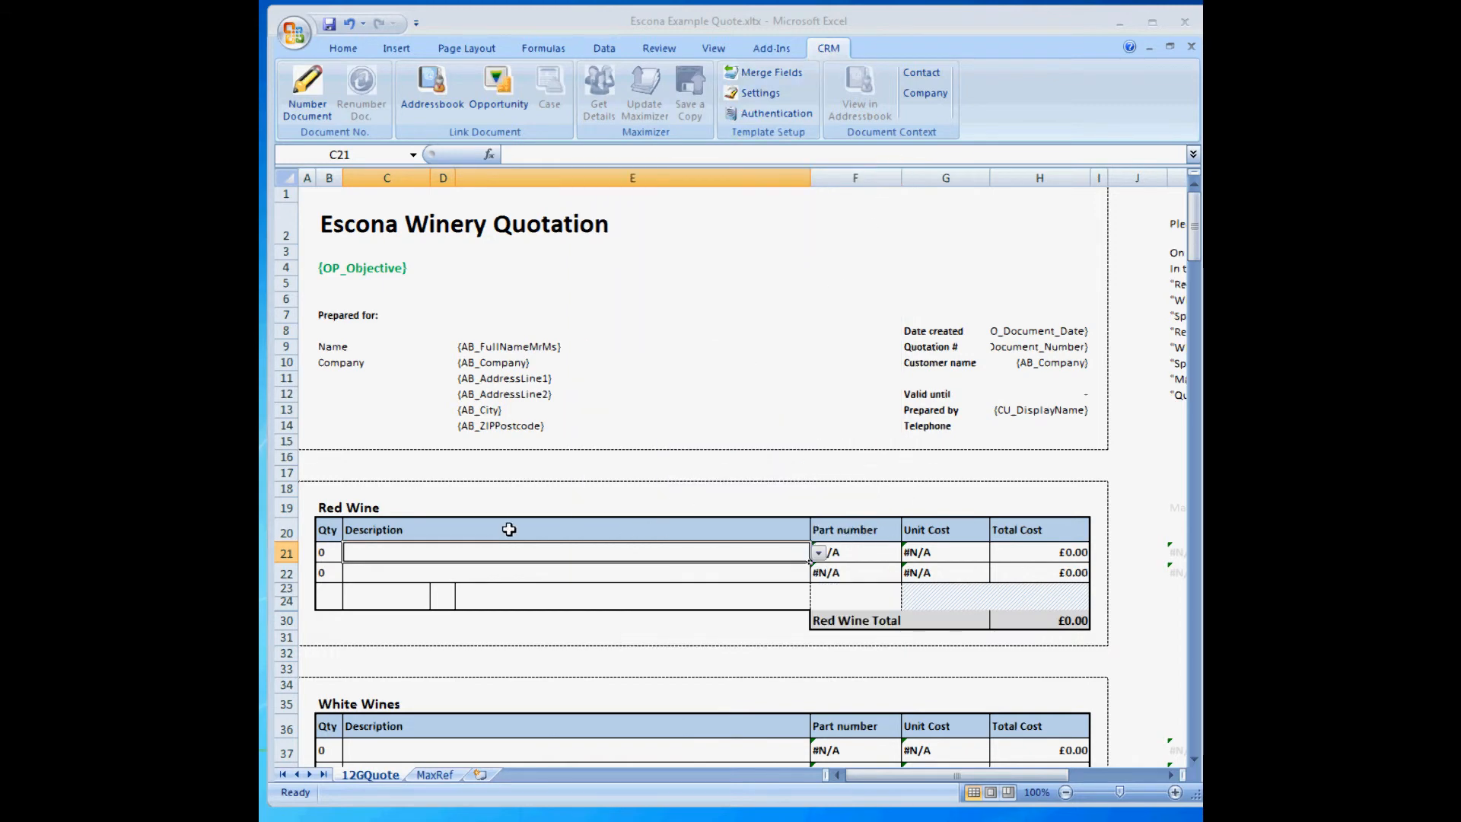
left_click(1062, 623)
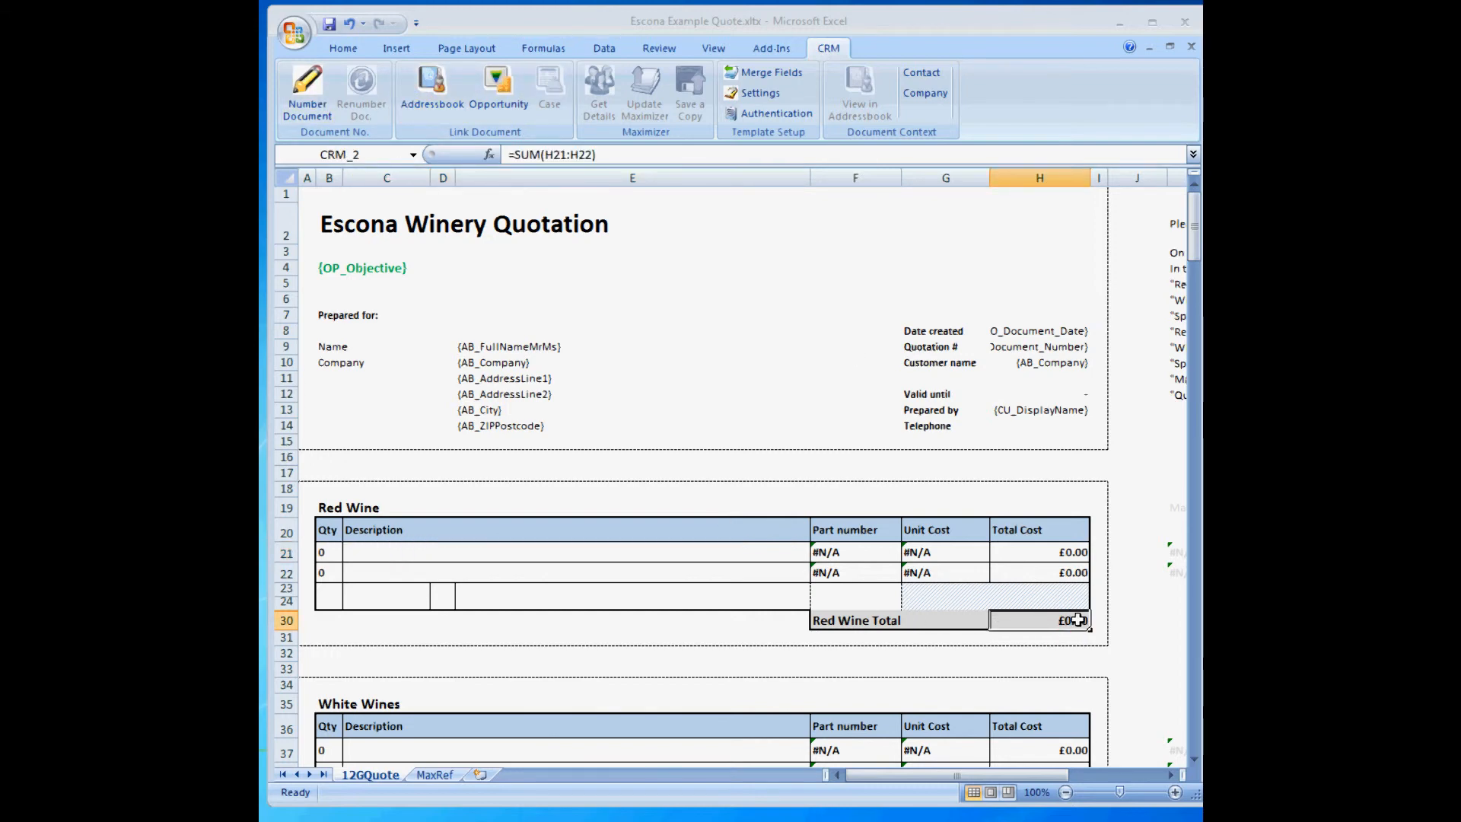
left_click(1138, 619)
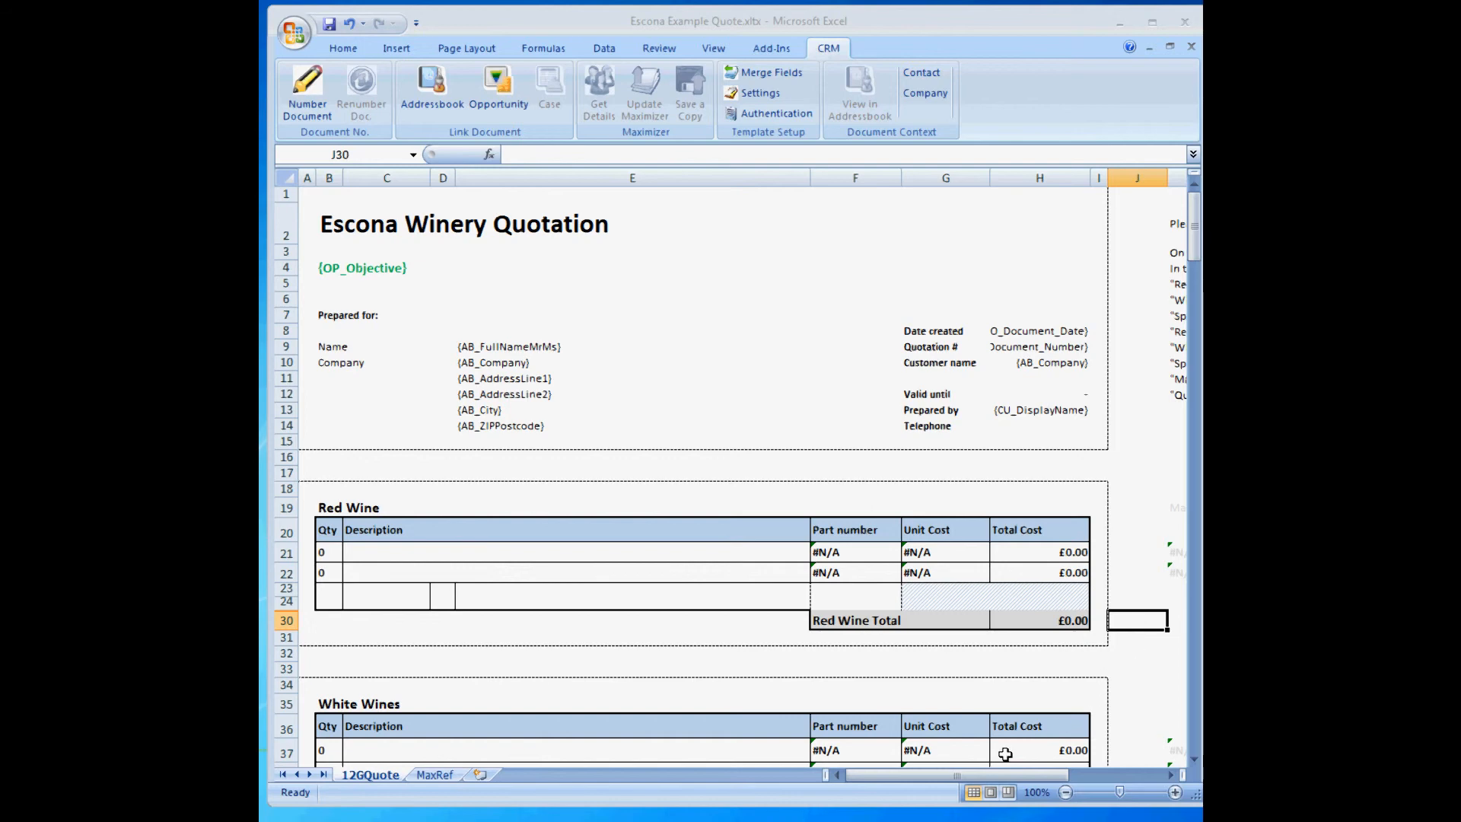
Step: Examine the UDF setup notes and the margin calculations beside the quote tables, and return to the start of the quote
left_click_drag(954, 776, 1047, 776)
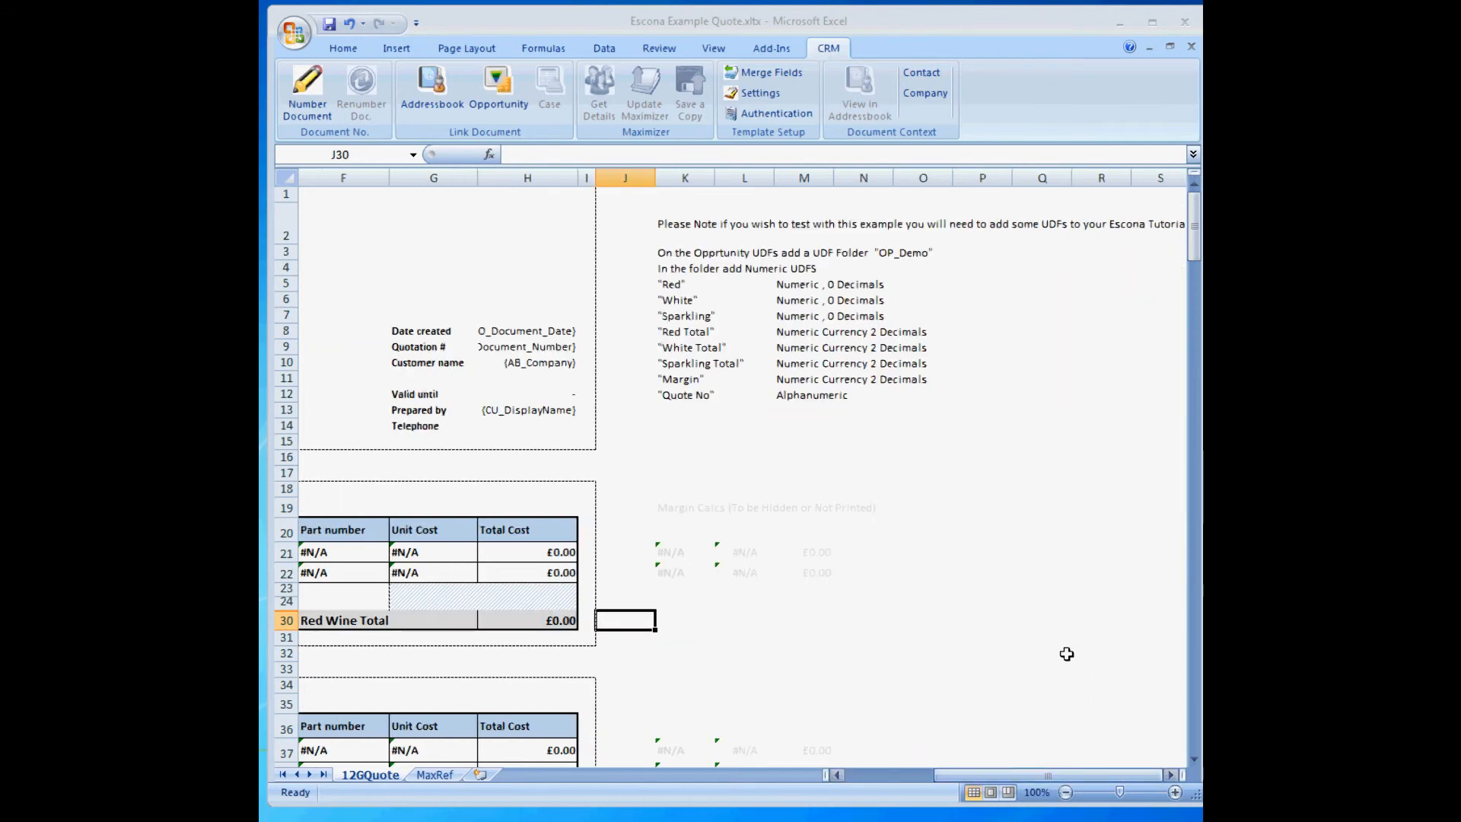
left_click_drag(663, 222, 976, 421)
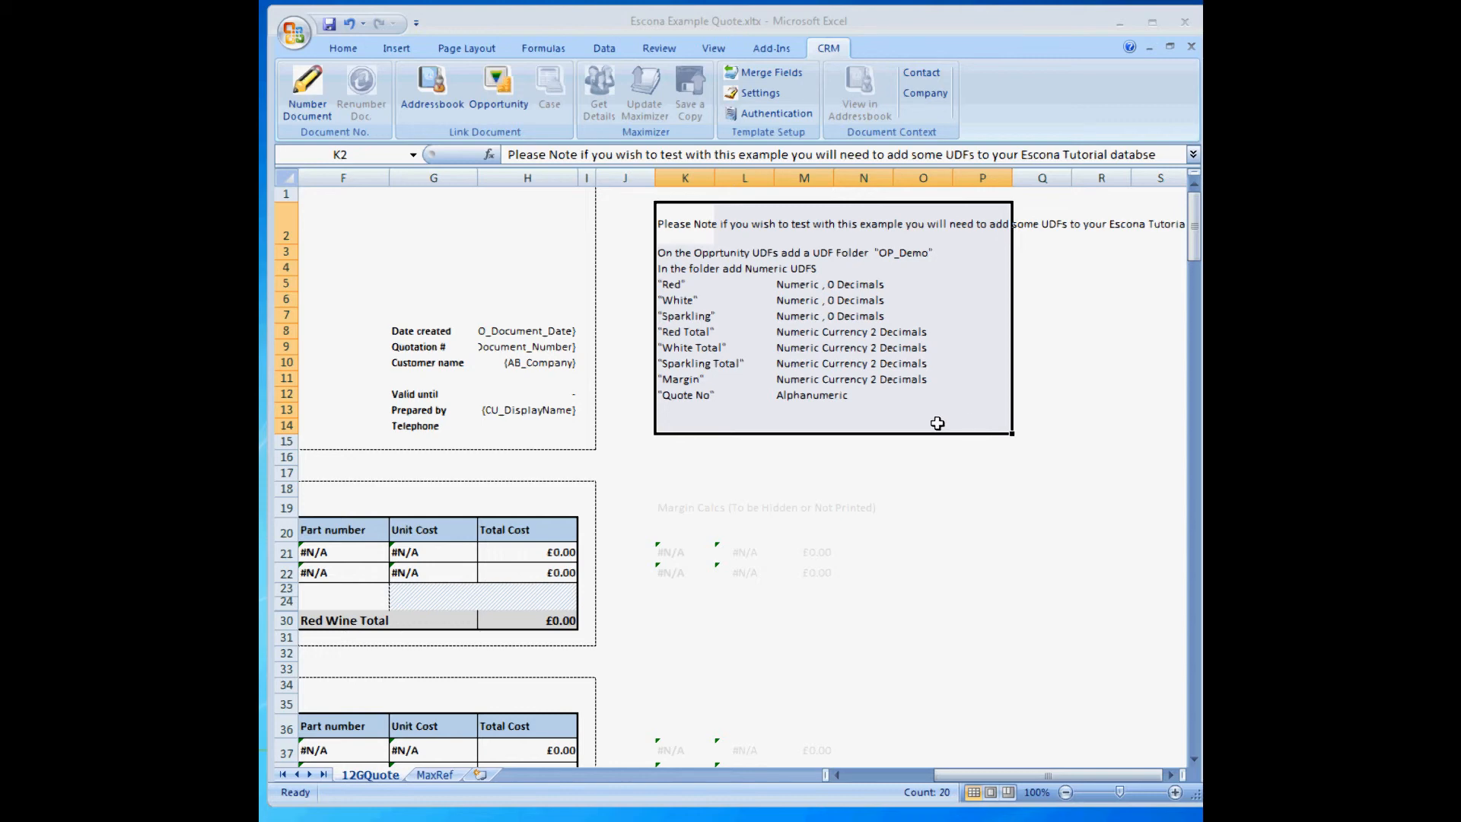
left_click(758, 470)
left_click_drag(626, 493, 912, 672)
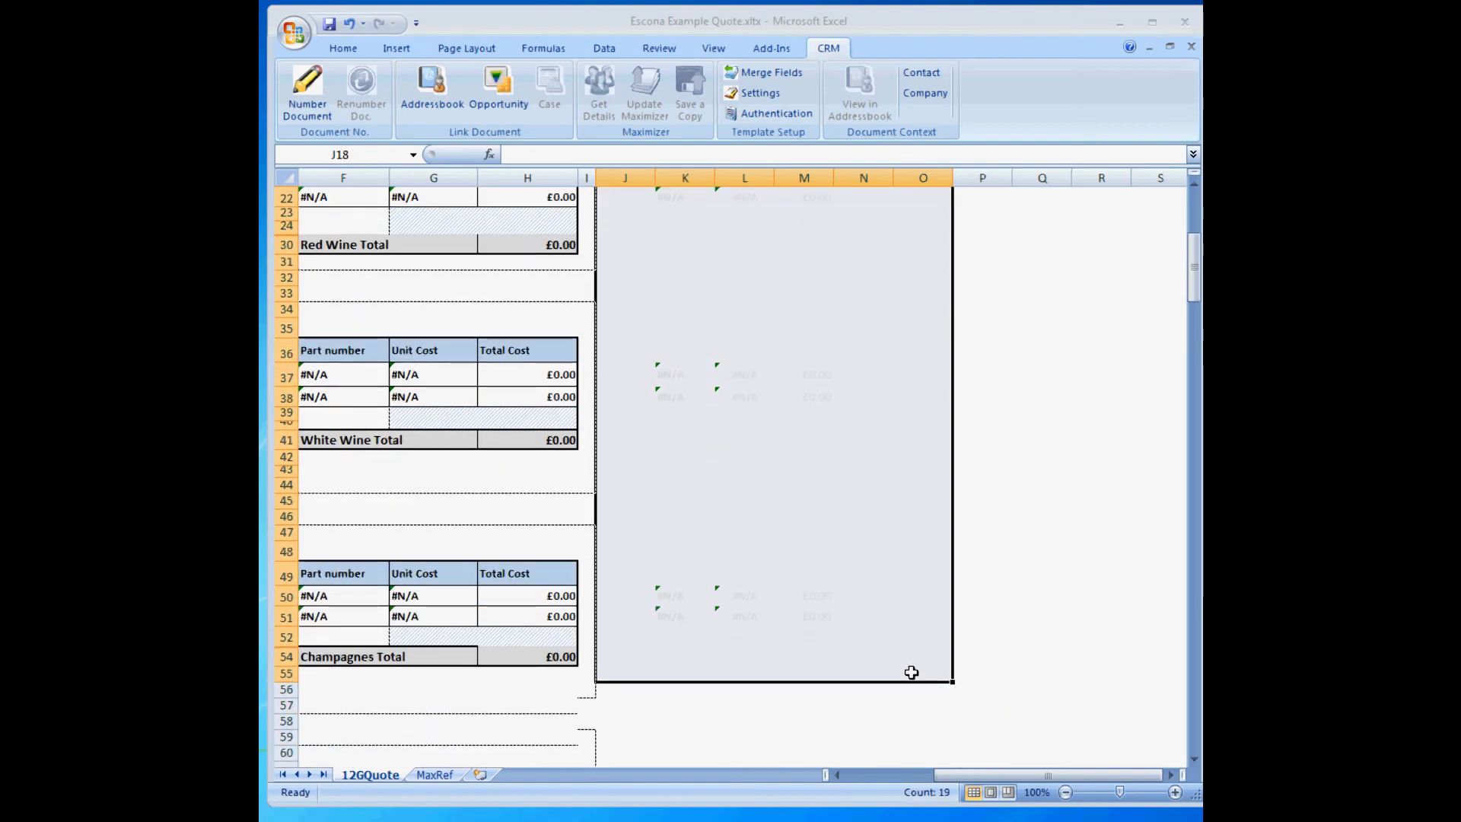
left_click(1018, 553)
left_click_drag(986, 774, 813, 783)
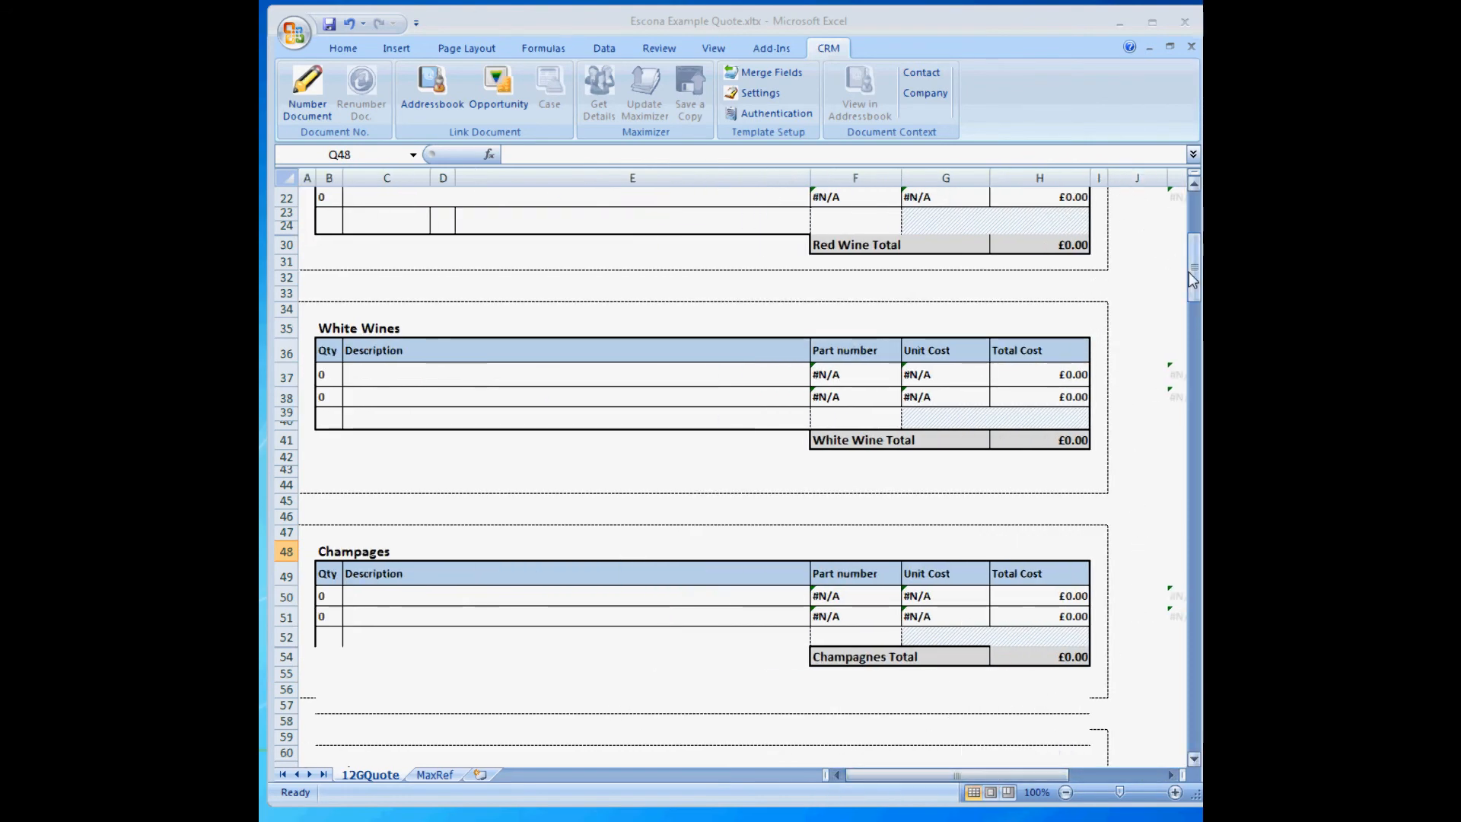
left_click_drag(1192, 280, 1193, 228)
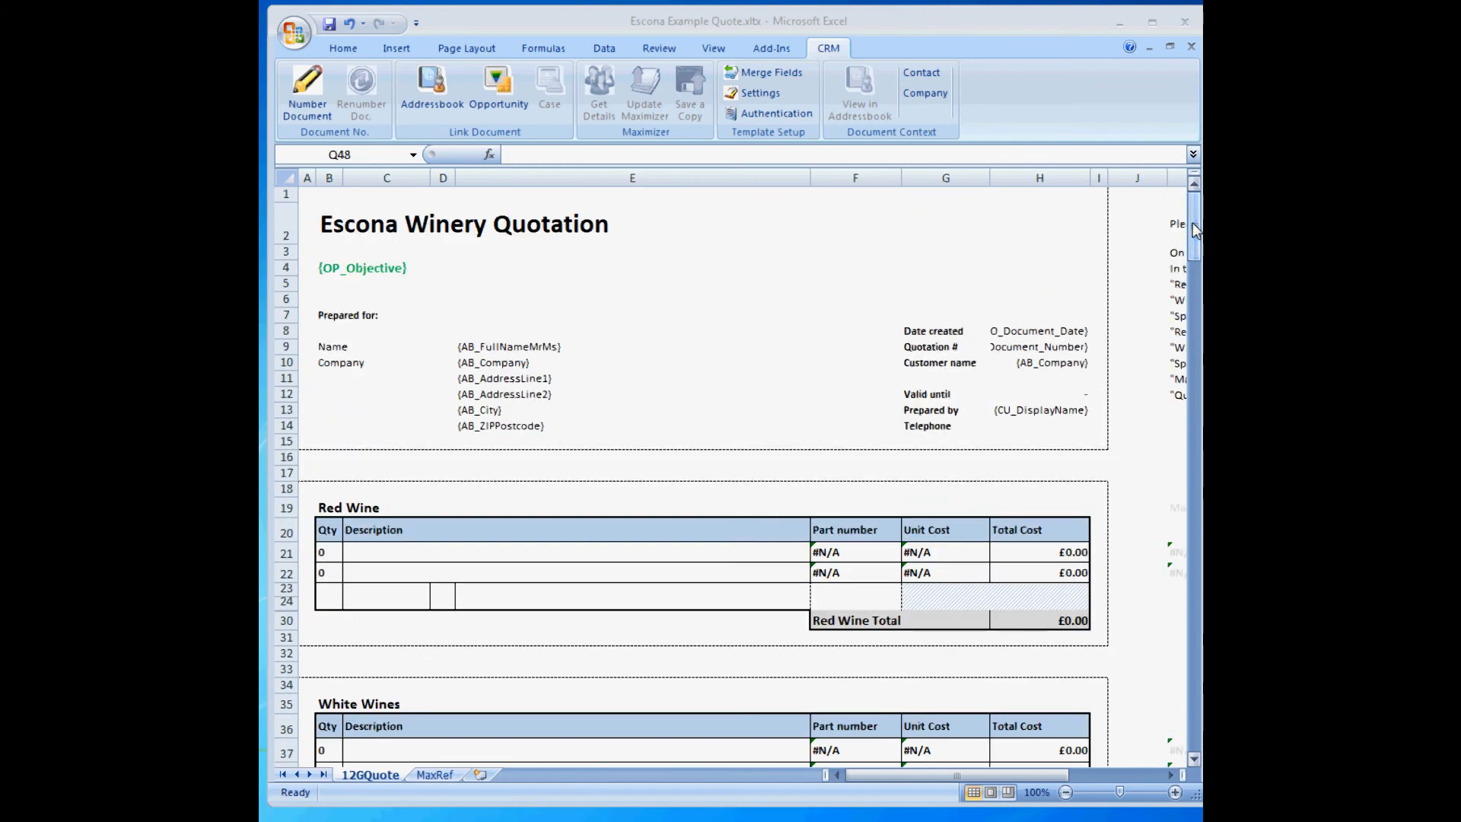